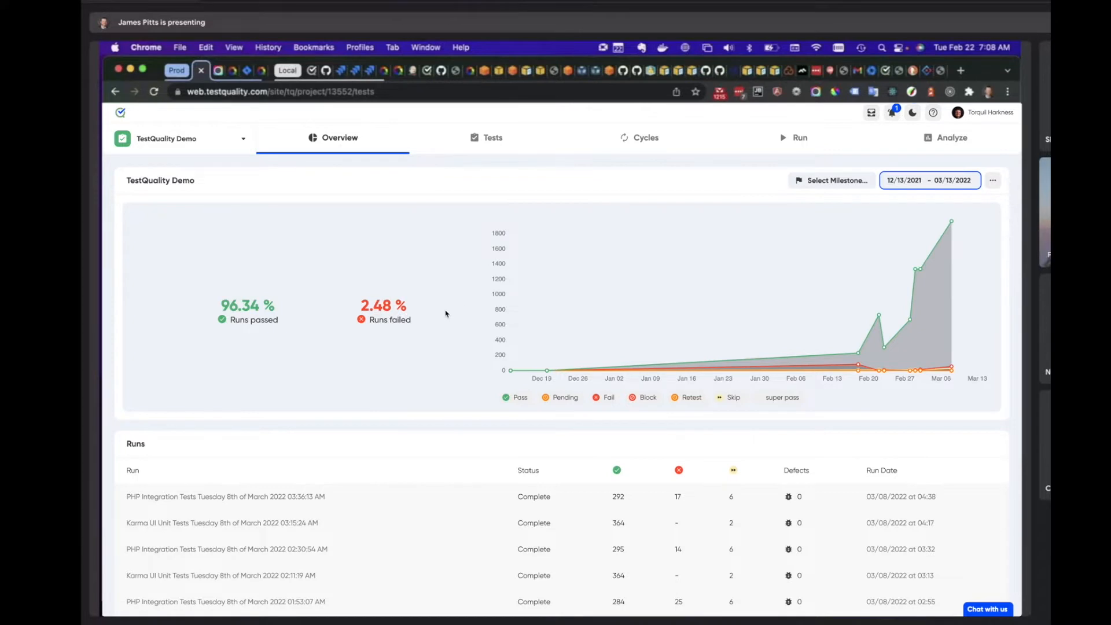
- Examine the project overview's results chart, run history and defects, and toggle the chart's Fail and Pass series
left_click(839, 183)
left_click(729, 232)
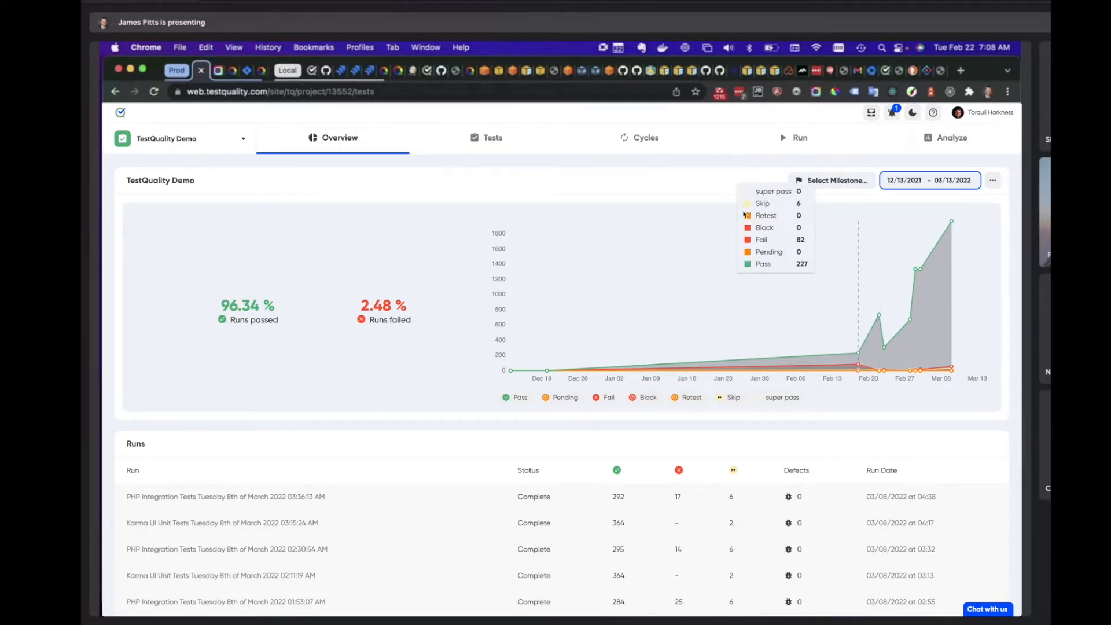
scroll(399, 567, "down", 10)
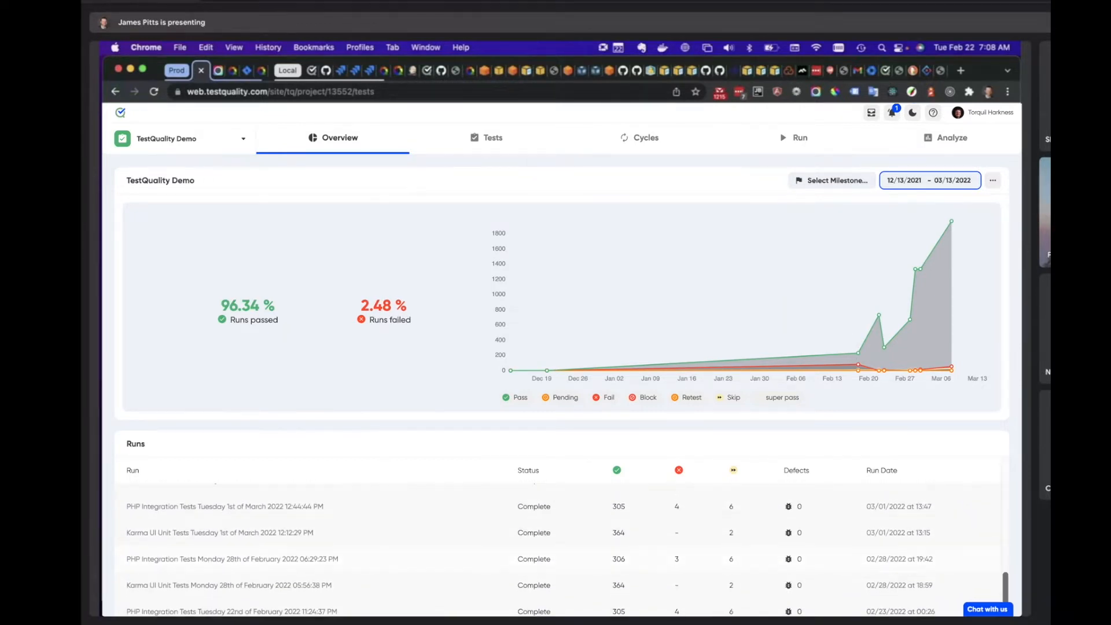
scroll(1016, 539, "down", 3)
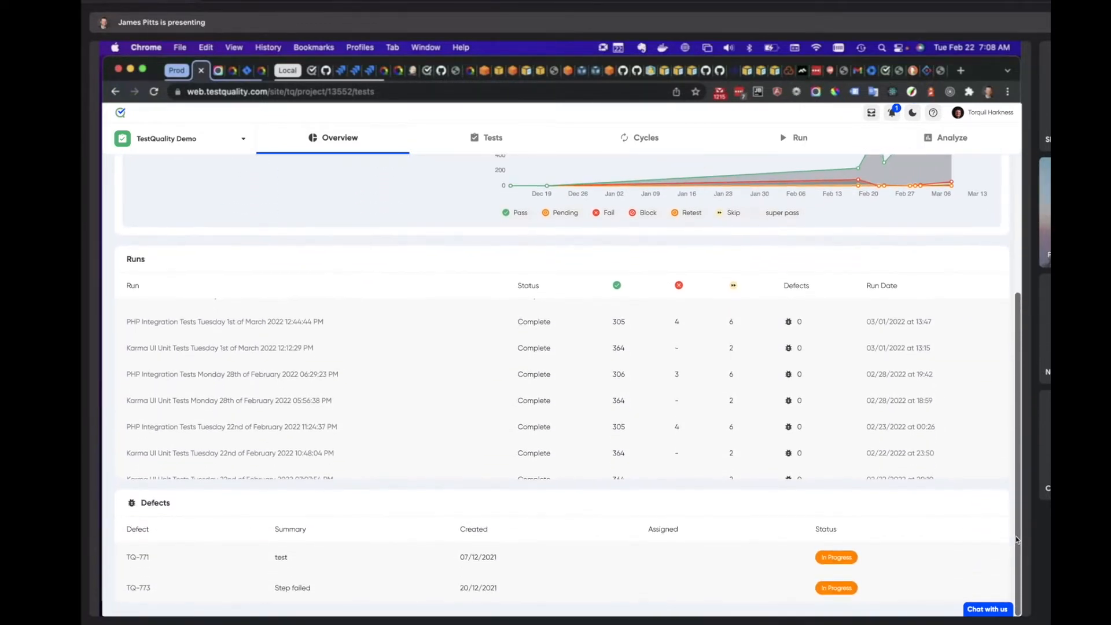
scroll(1012, 535, "up", 3)
scroll(1013, 536, "up", 1)
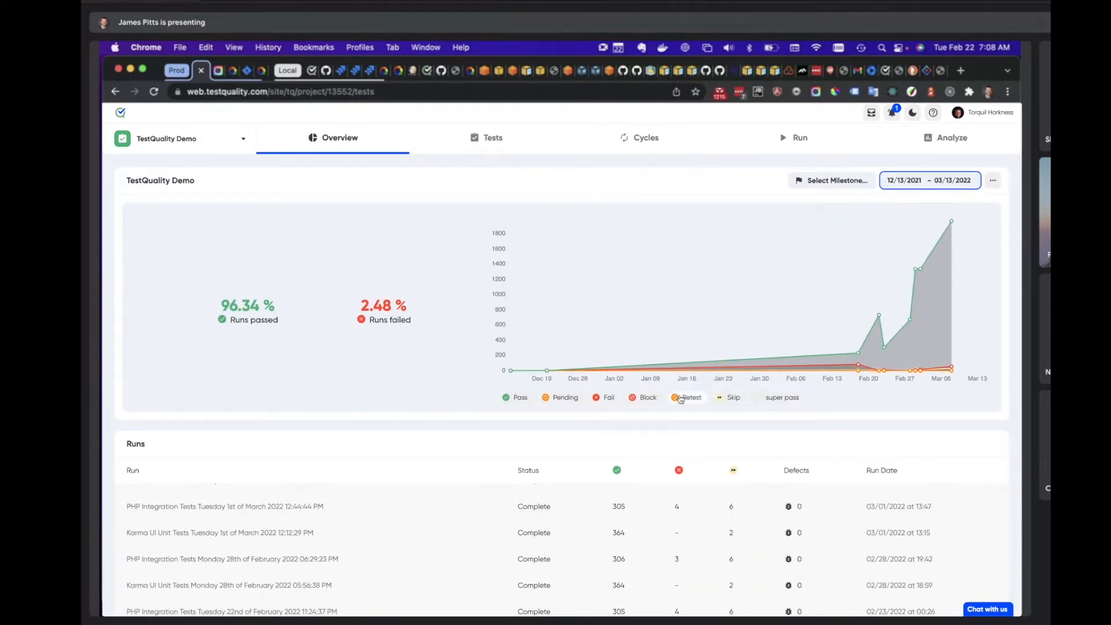
left_click(602, 398)
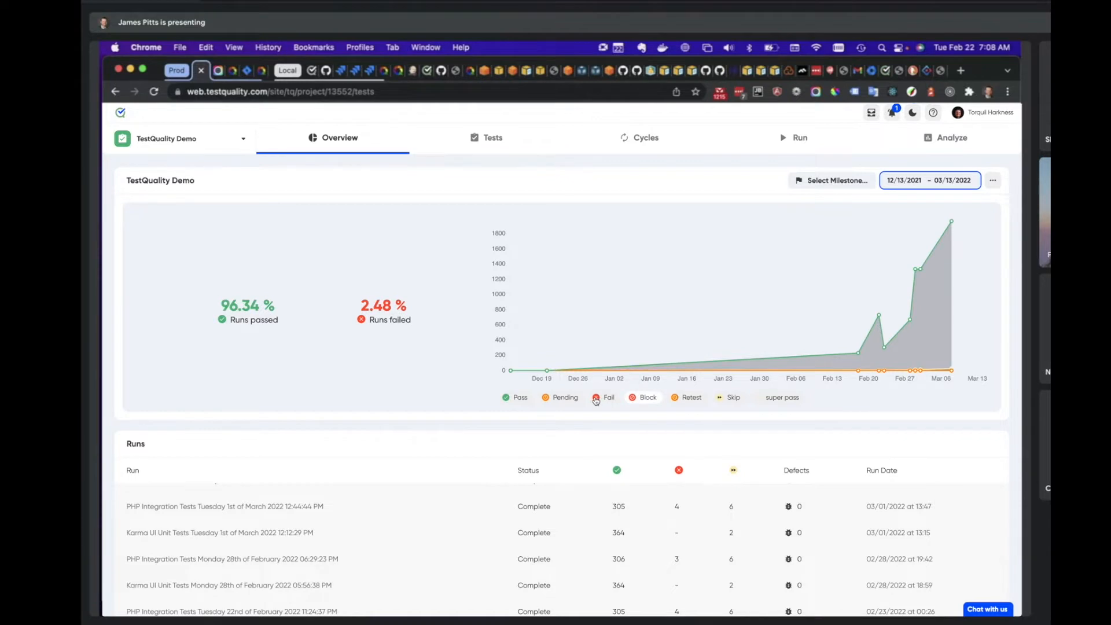
left_click(509, 398)
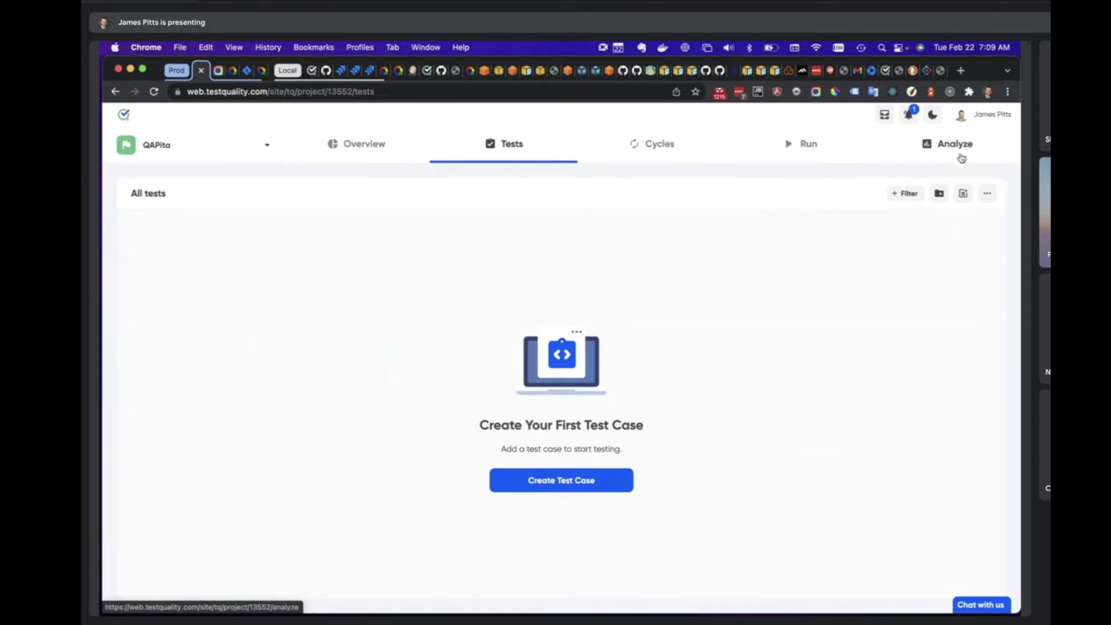
- Start a test case named "Login" with a first step "Enter username" and the expected result "to valid properly"
left_click(550, 483)
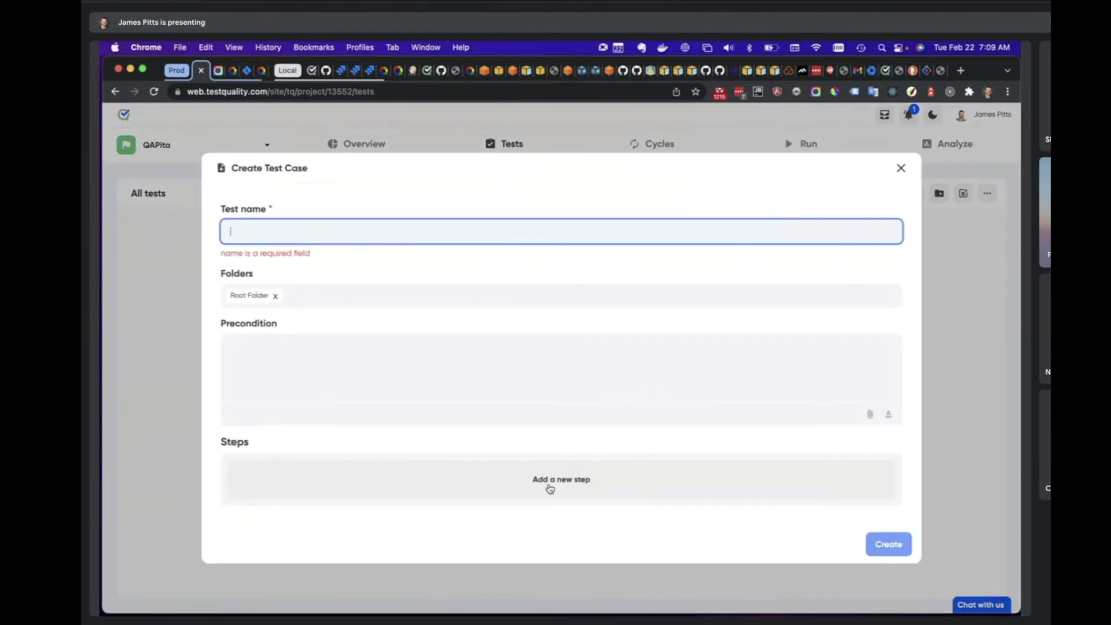
type("Login")
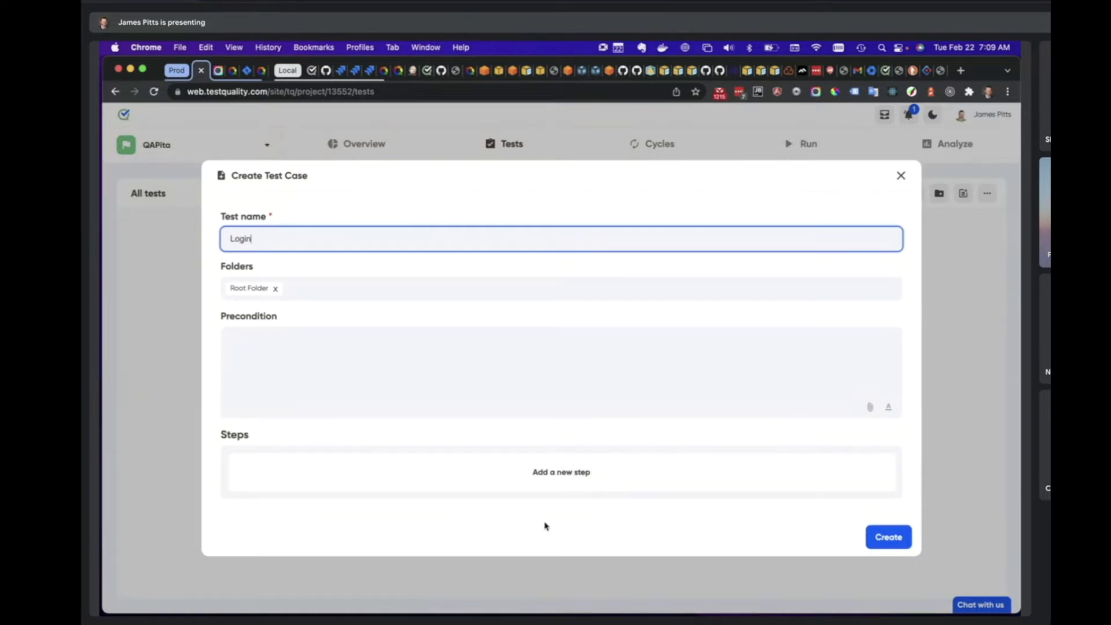
left_click(515, 471)
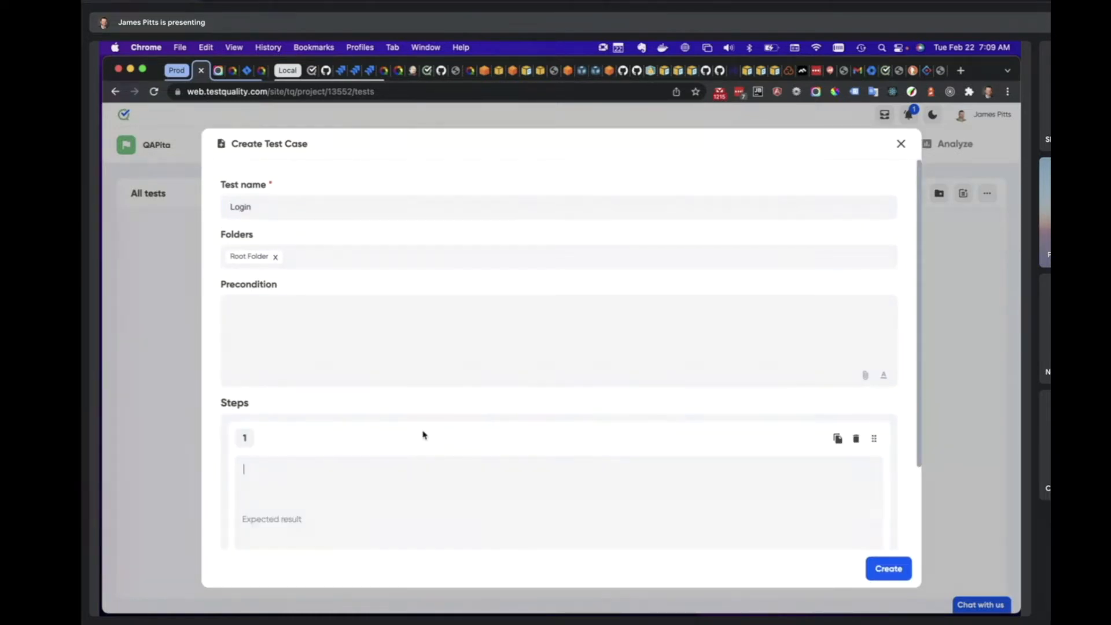
left_click(366, 350)
scroll(360, 349, "down", 5)
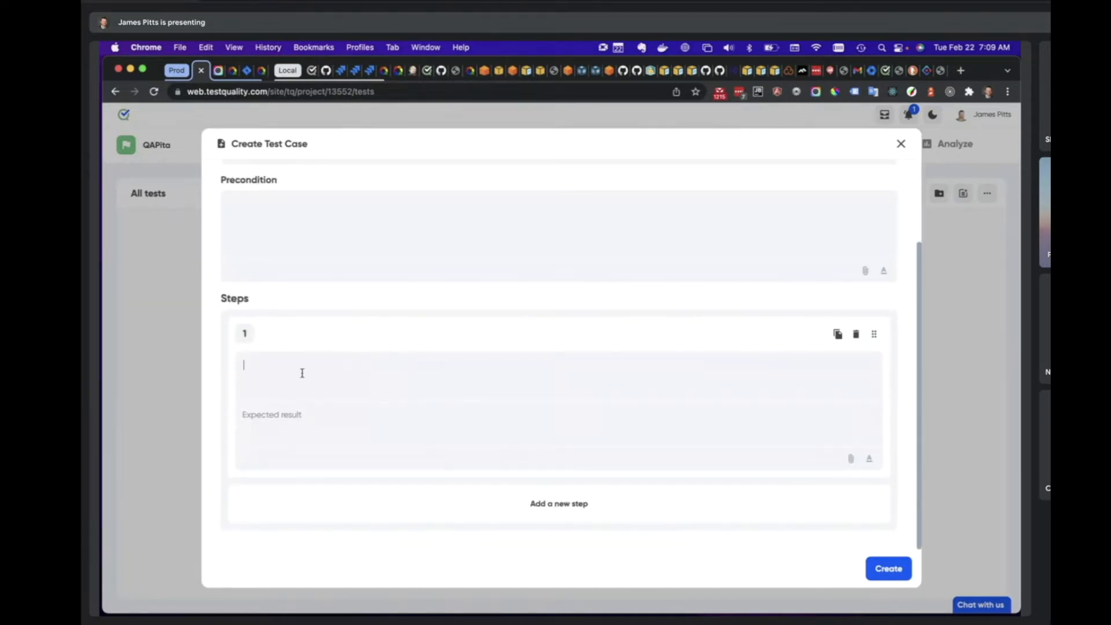
left_click(302, 372)
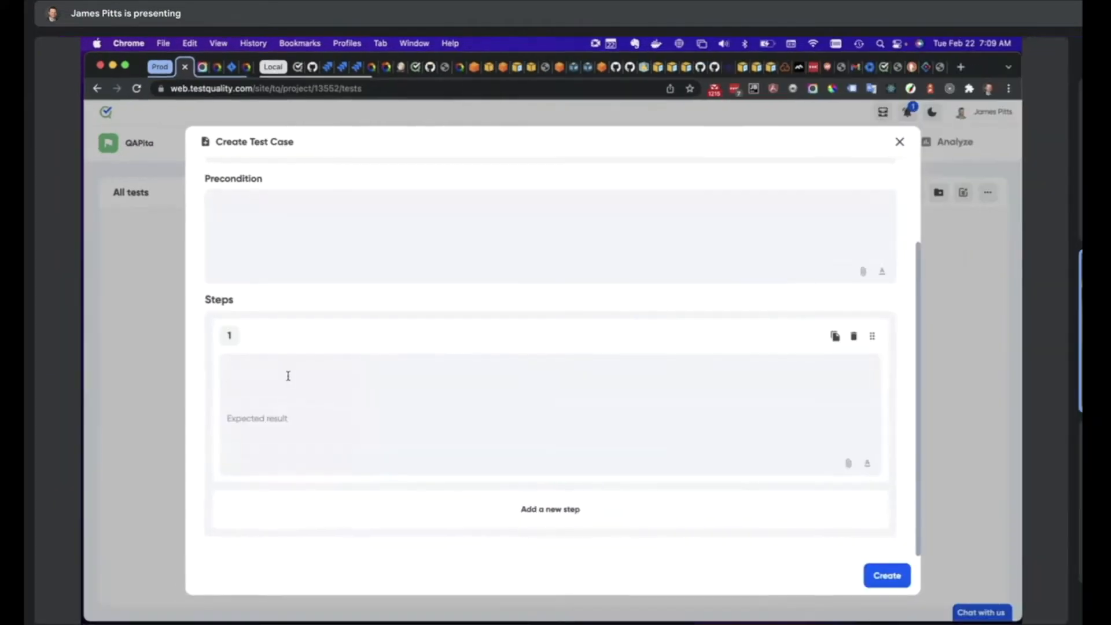
type("Enter username")
left_click(264, 434)
type("to valid properly")
- Add a second step "enter password" with the expected result "valid" and create the Login test case
left_click(554, 512)
type("enter password")
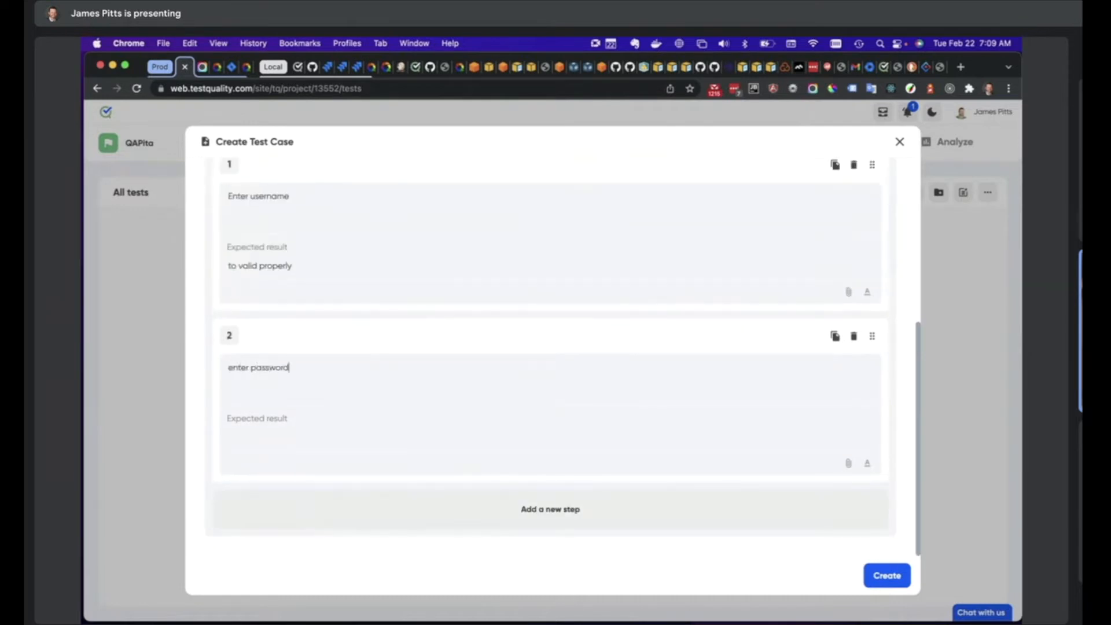
left_click(278, 438)
type("valid")
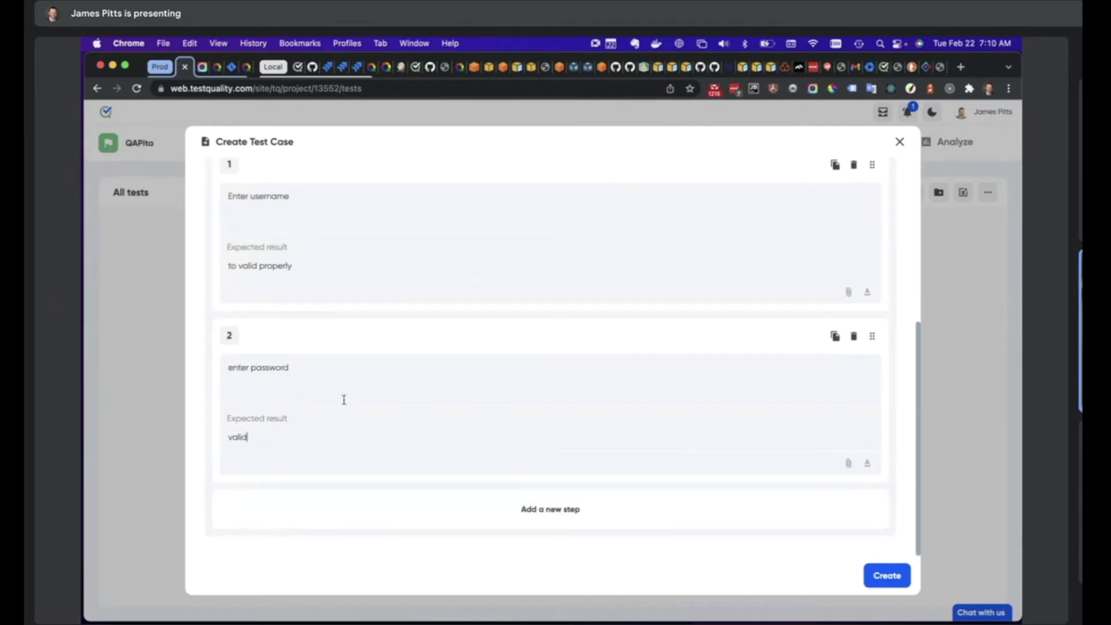
left_click(907, 577)
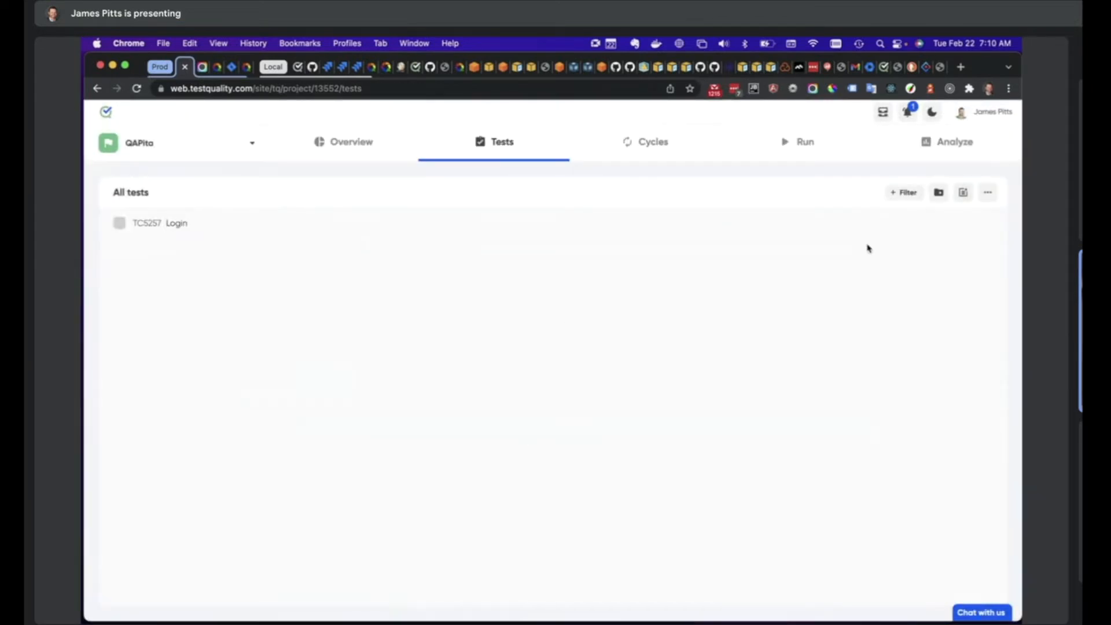
- Create a folder named "Authenticate" and move the Login test into it
left_click(939, 194)
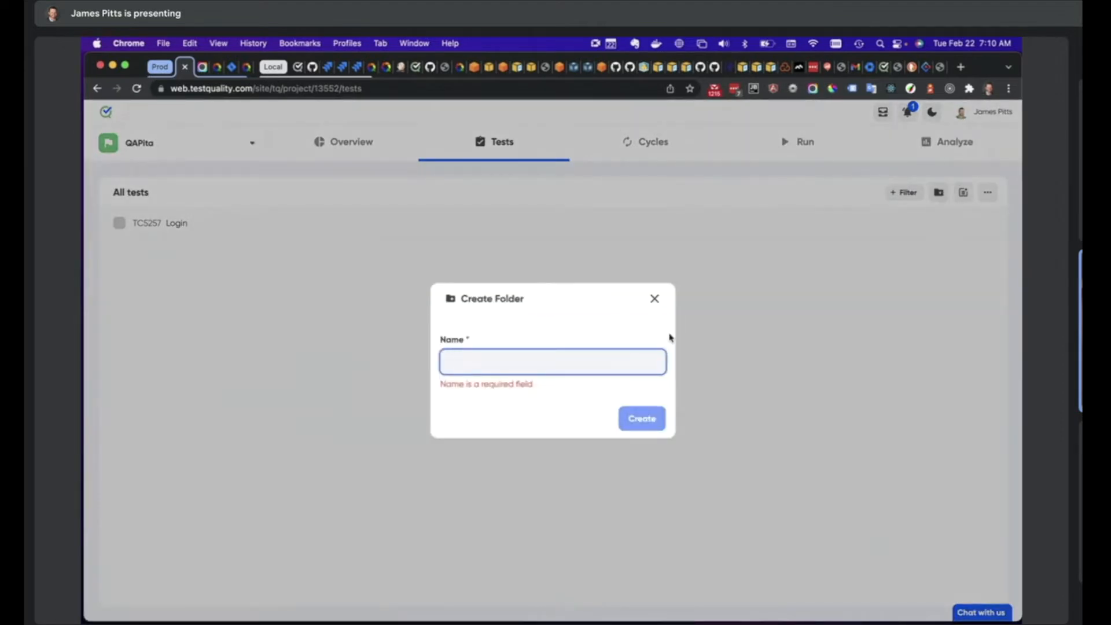
type("Authent")
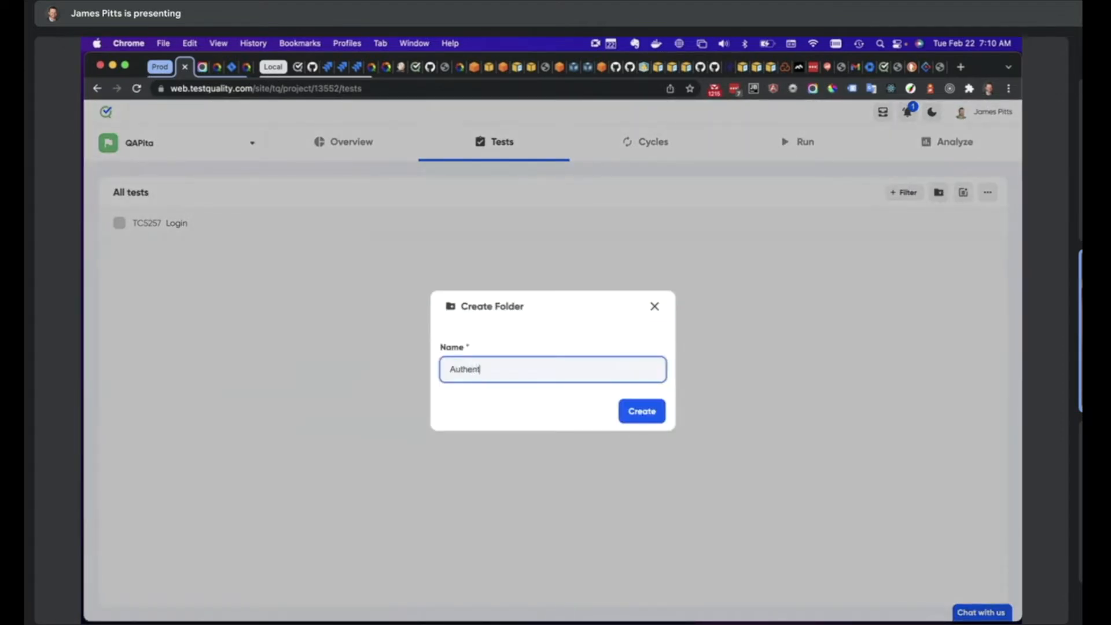
type("icate")
key("Return")
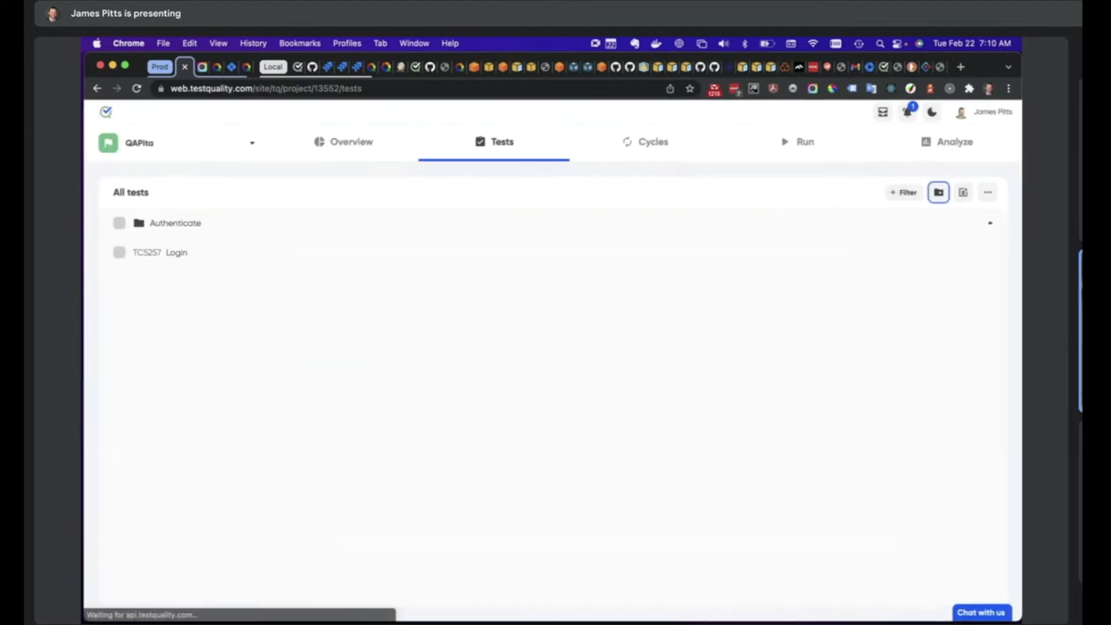
left_click_drag(145, 252, 191, 253)
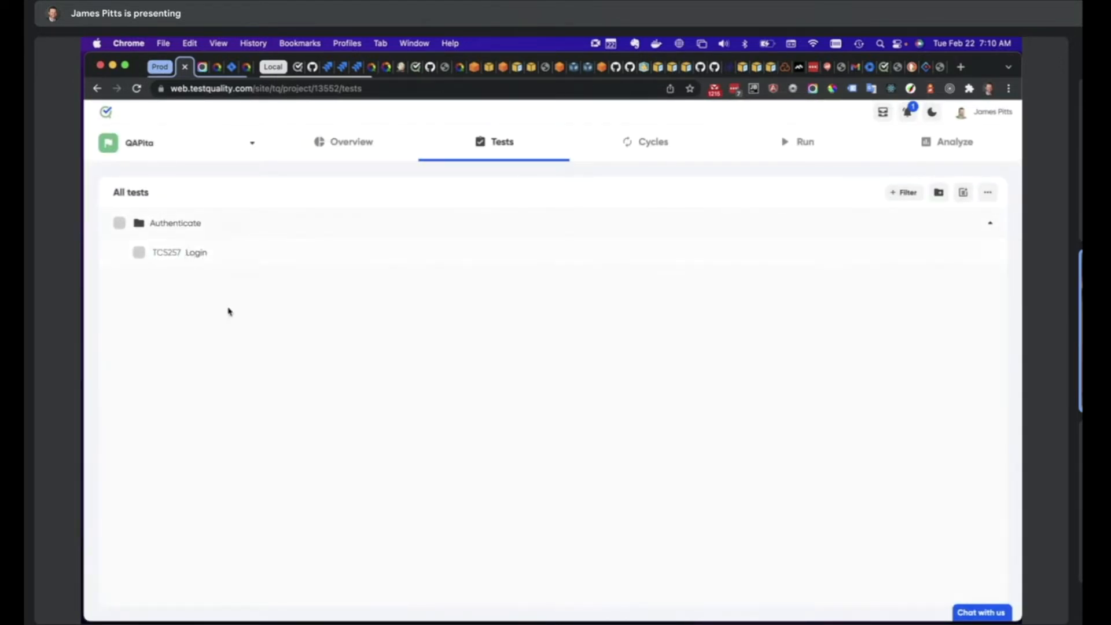
- Create a test case named "Create site" inside the Authenticate folder with one step, "enter info"
mouse_move(973, 227)
left_click(972, 225)
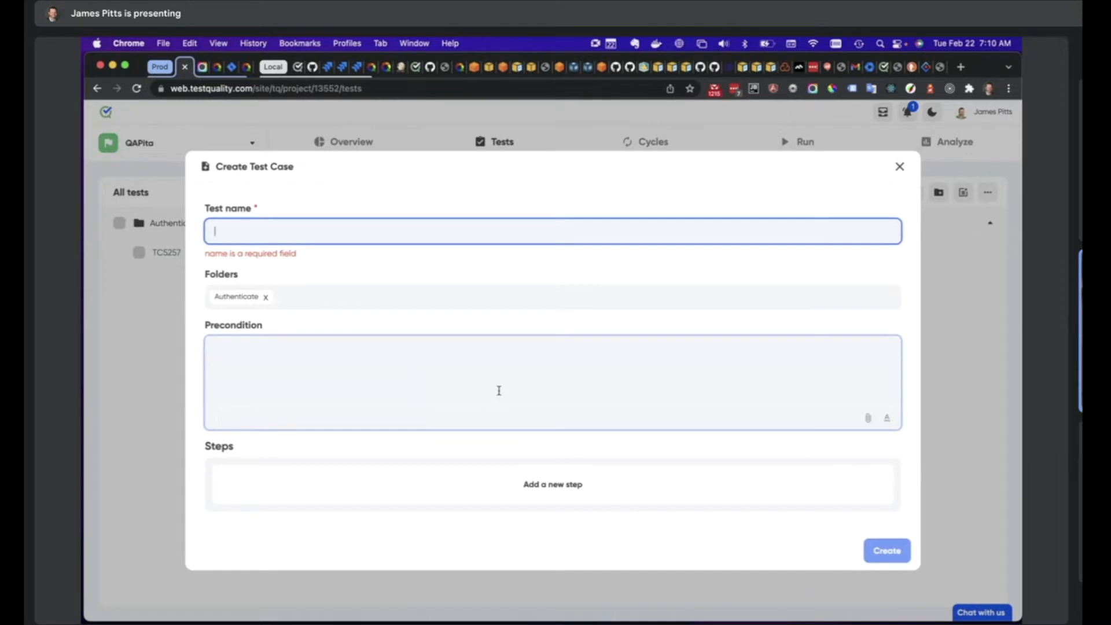
type("Create site")
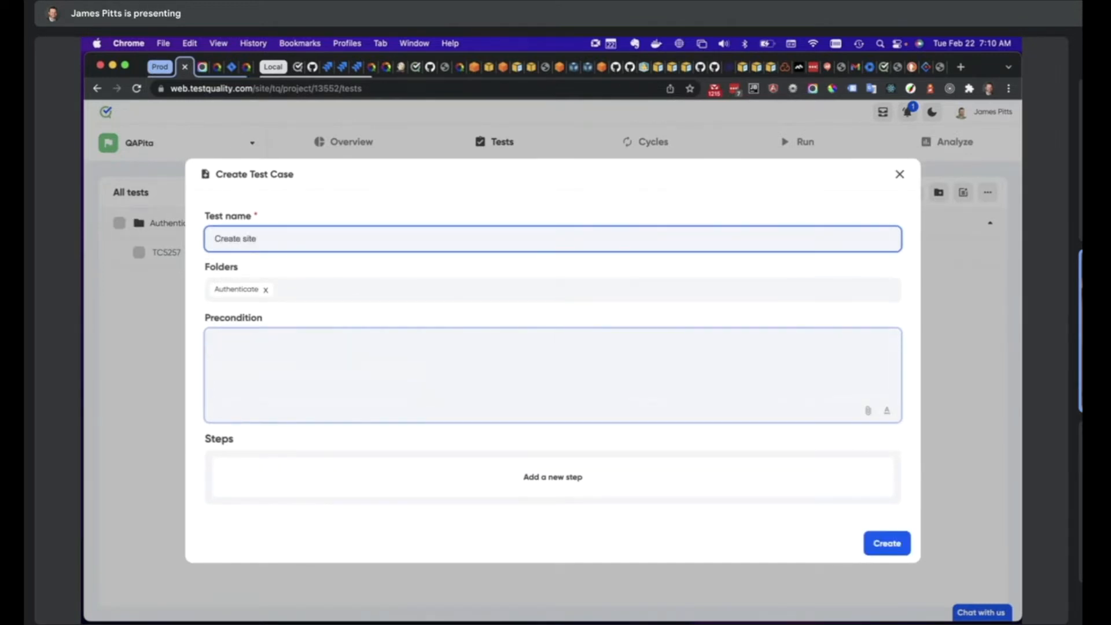
left_click(510, 485)
type("enter info")
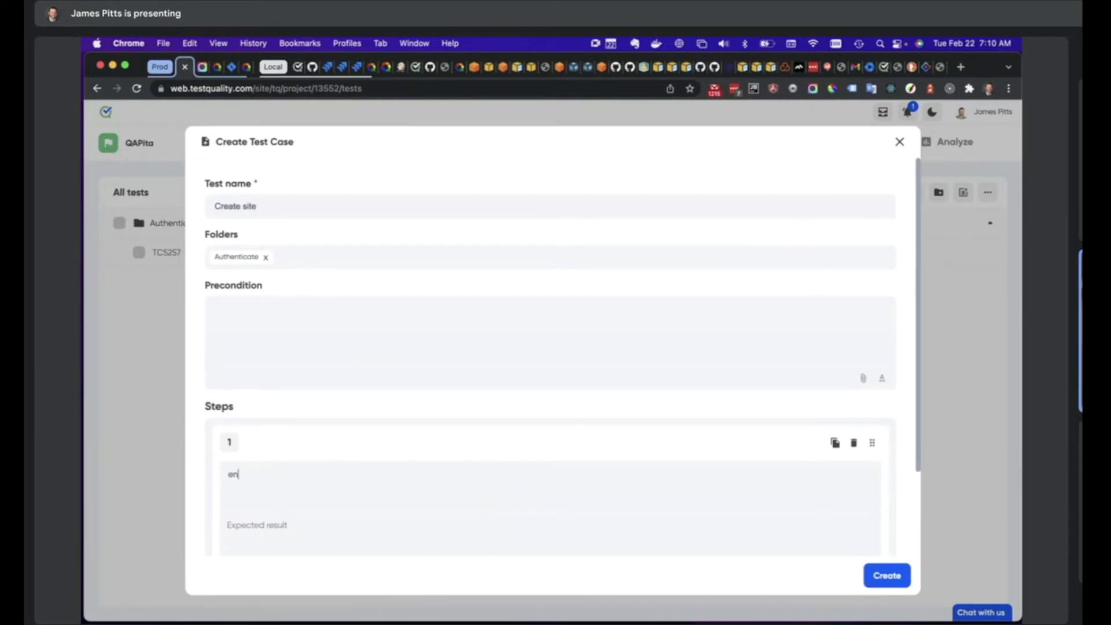
left_click(898, 576)
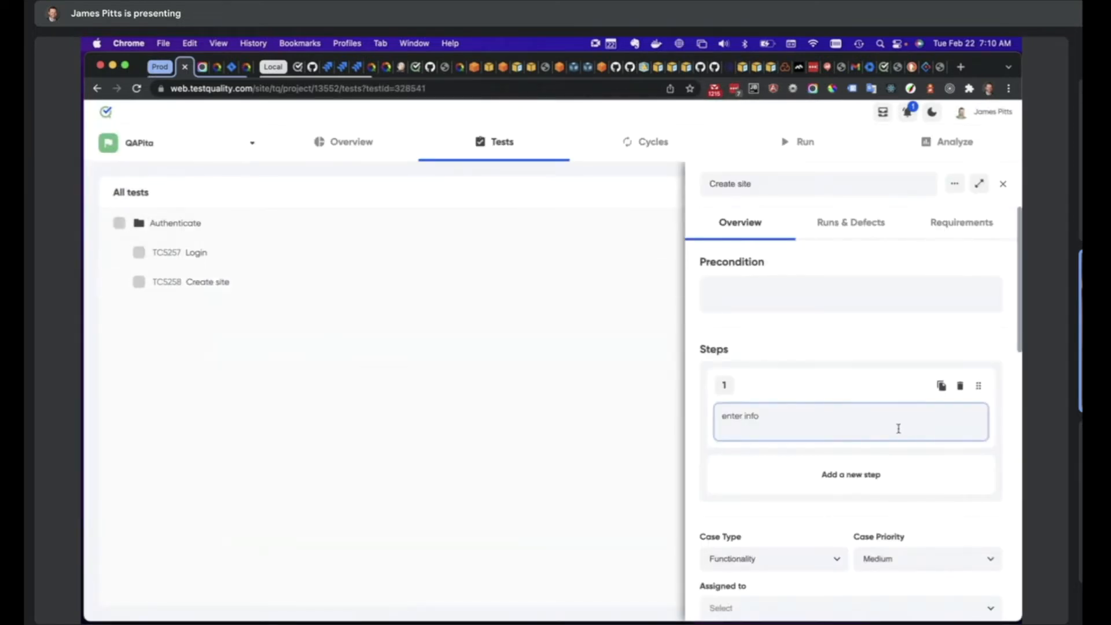
- Examine the Create site test's properties, from case type, folders and labels to custom properties, attachments and activity, and close its details
scroll(900, 428, "down", 3)
scroll(899, 433, "down", 1)
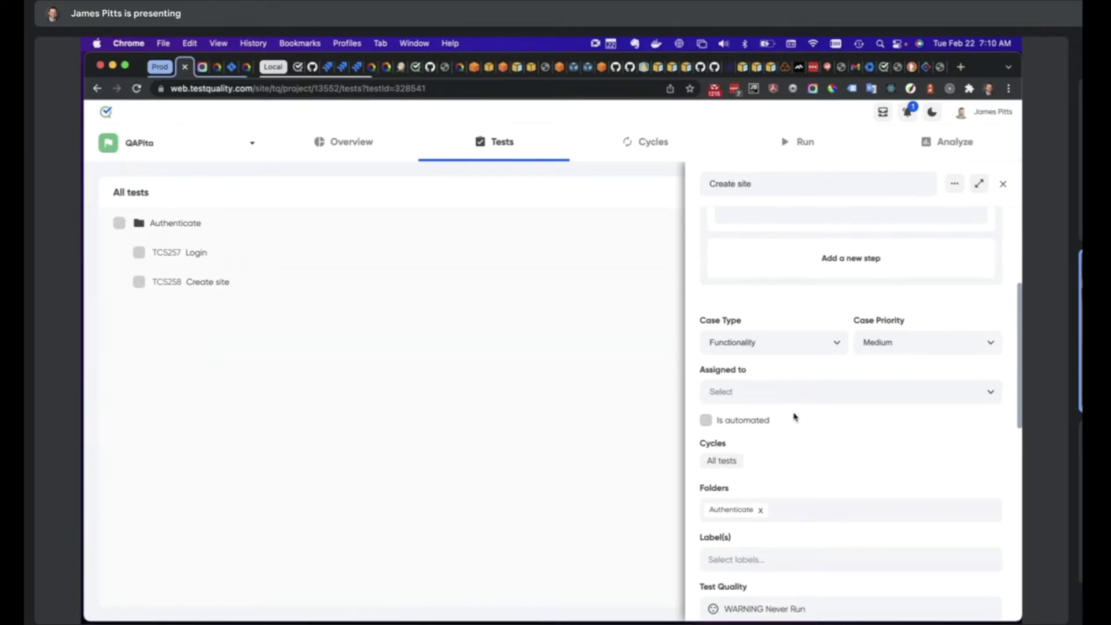
scroll(794, 415, "down", 3)
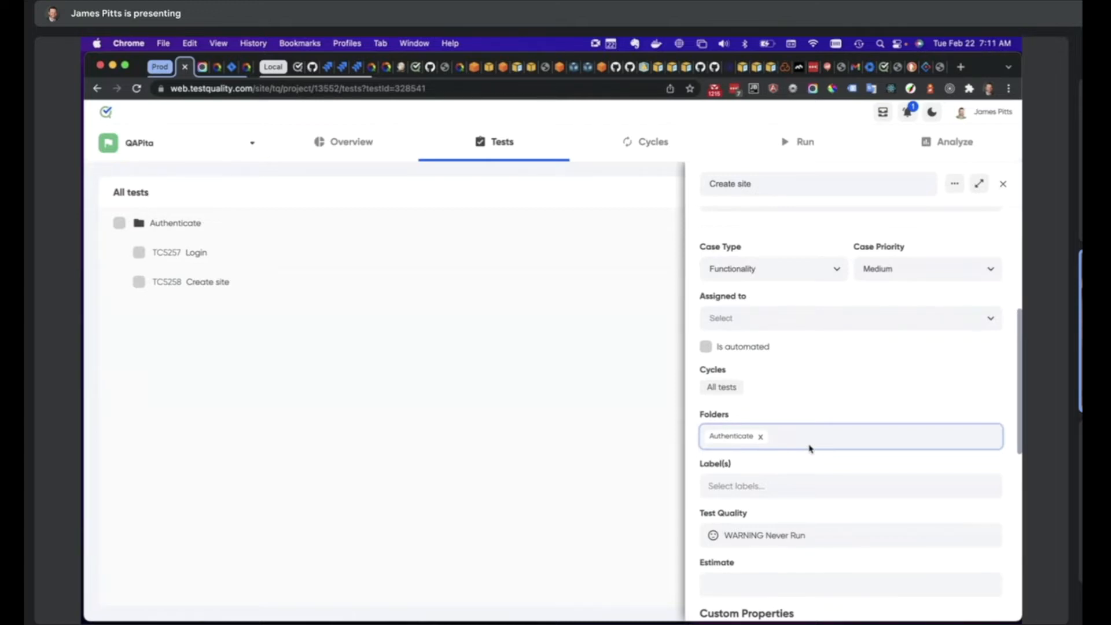
scroll(810, 449, "down", 1)
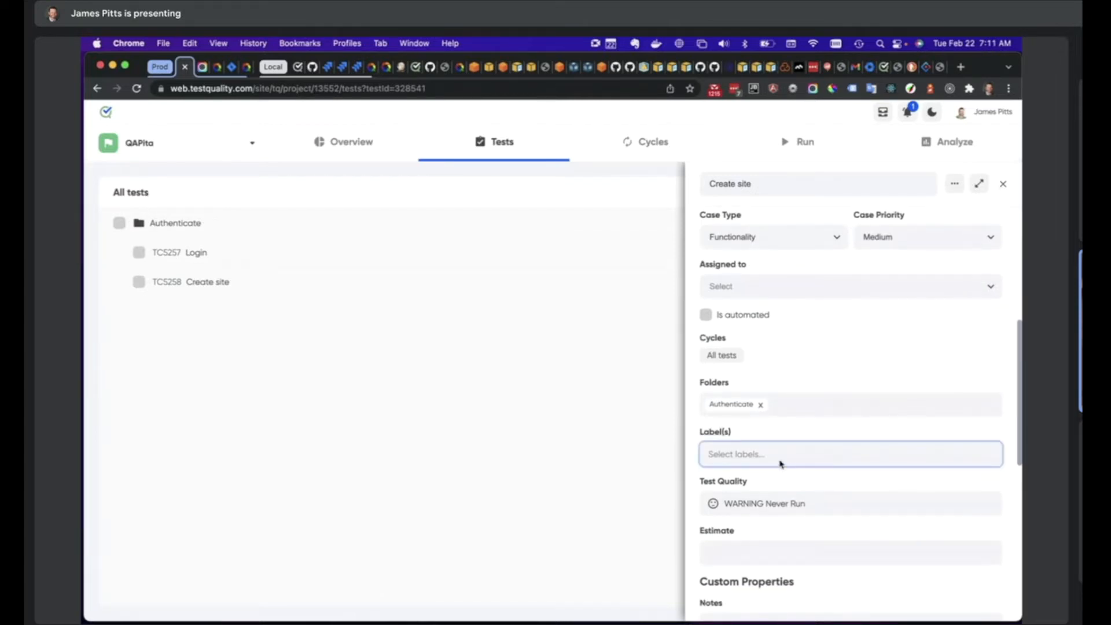
scroll(779, 462, "down", 3)
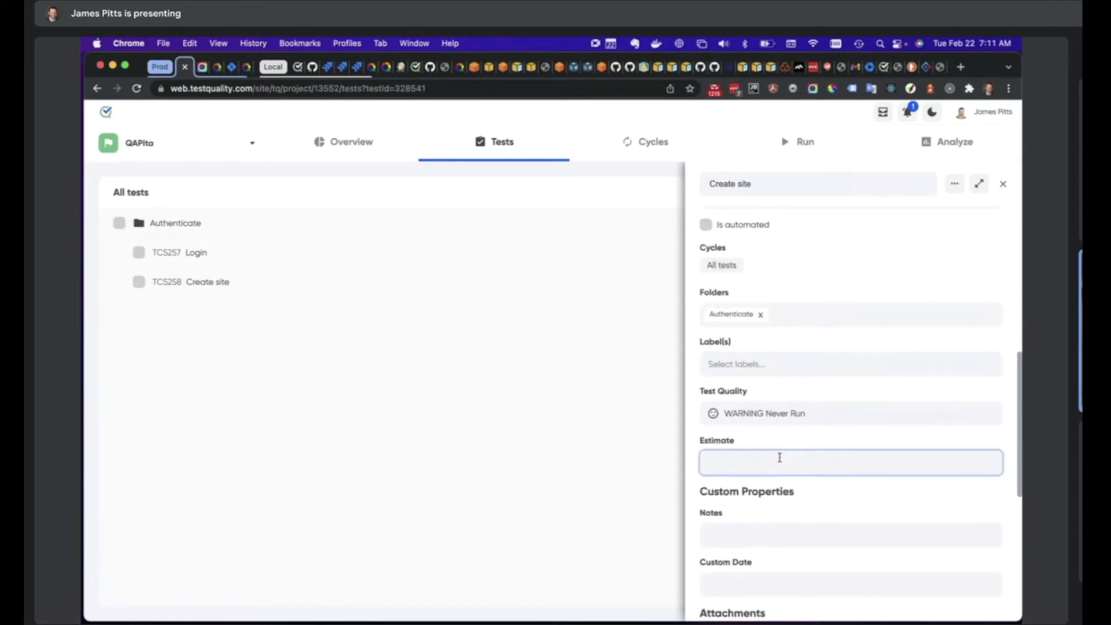
scroll(780, 458, "down", 1)
scroll(781, 458, "down", 3)
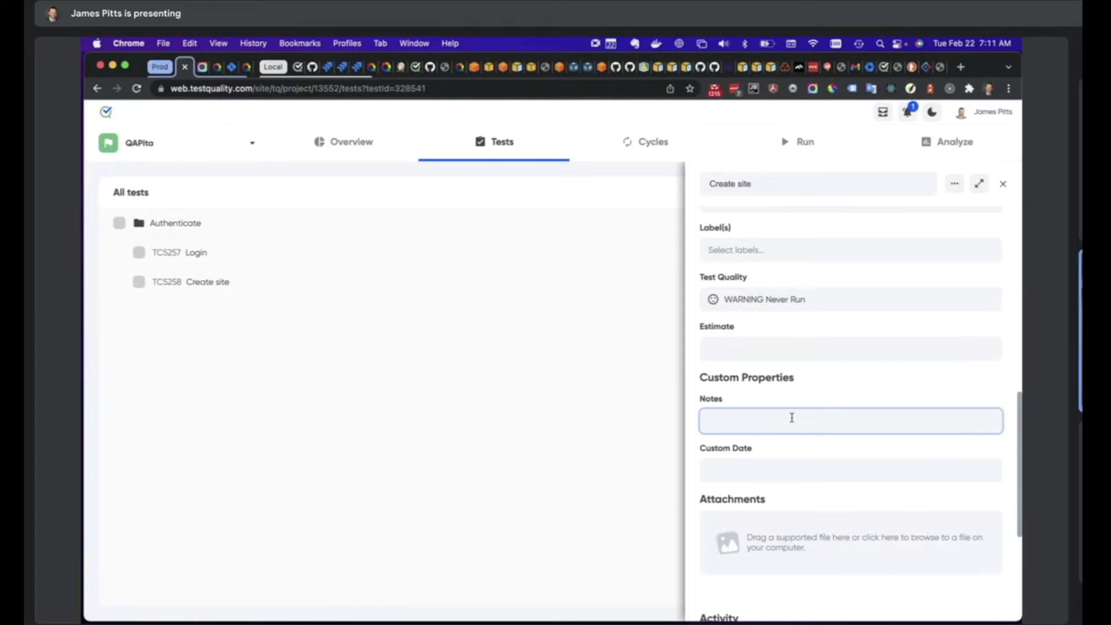
scroll(791, 417, "down", 1)
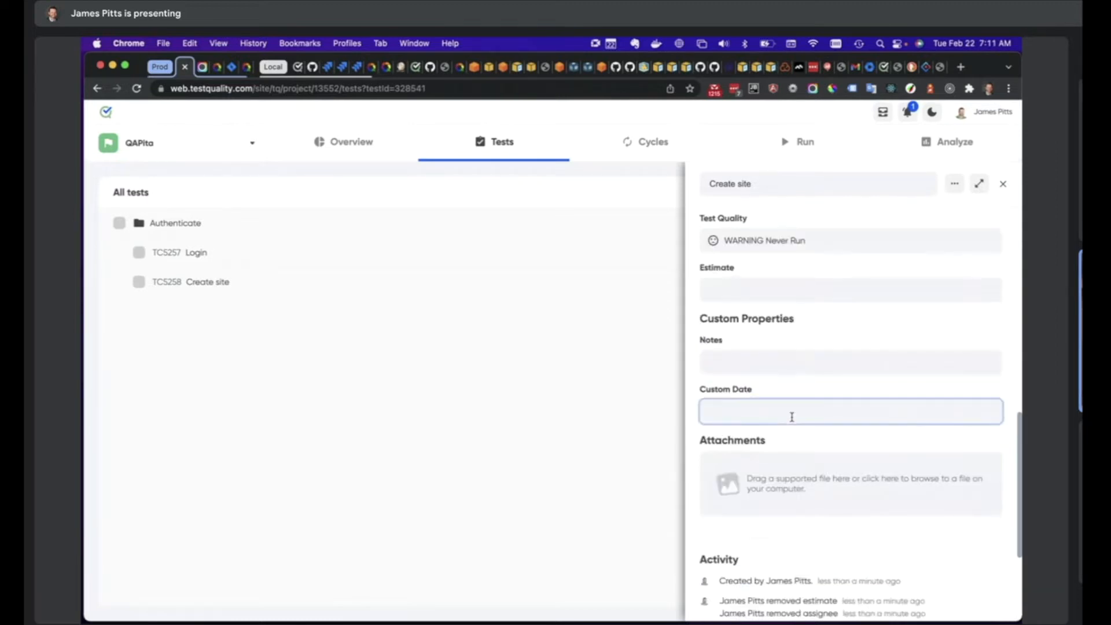
scroll(791, 417, "down", 2)
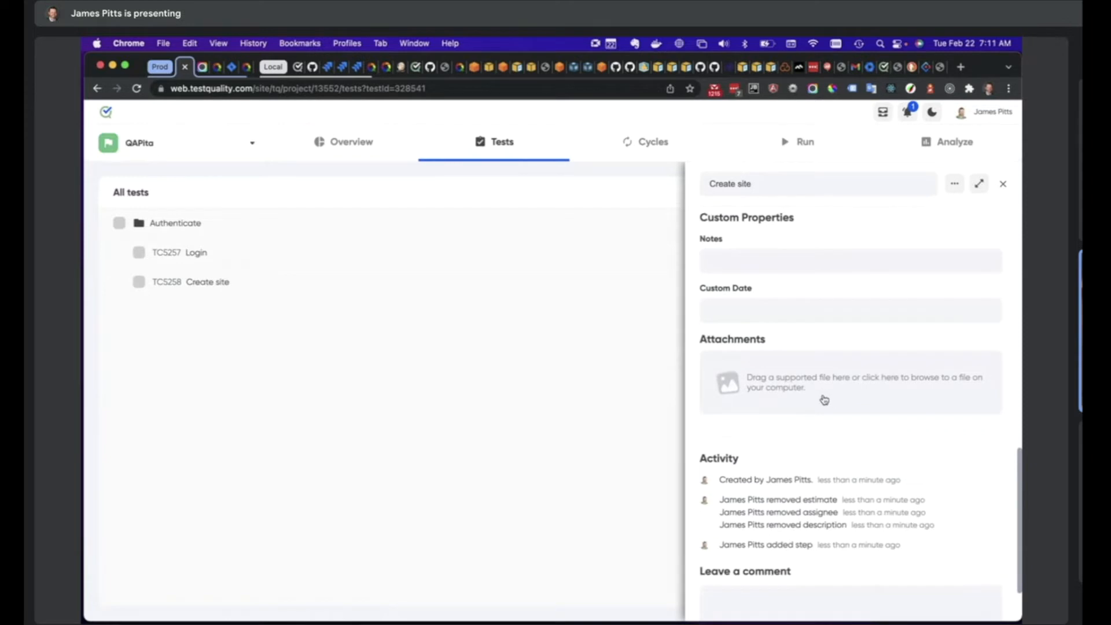
scroll(831, 449, "down", 1)
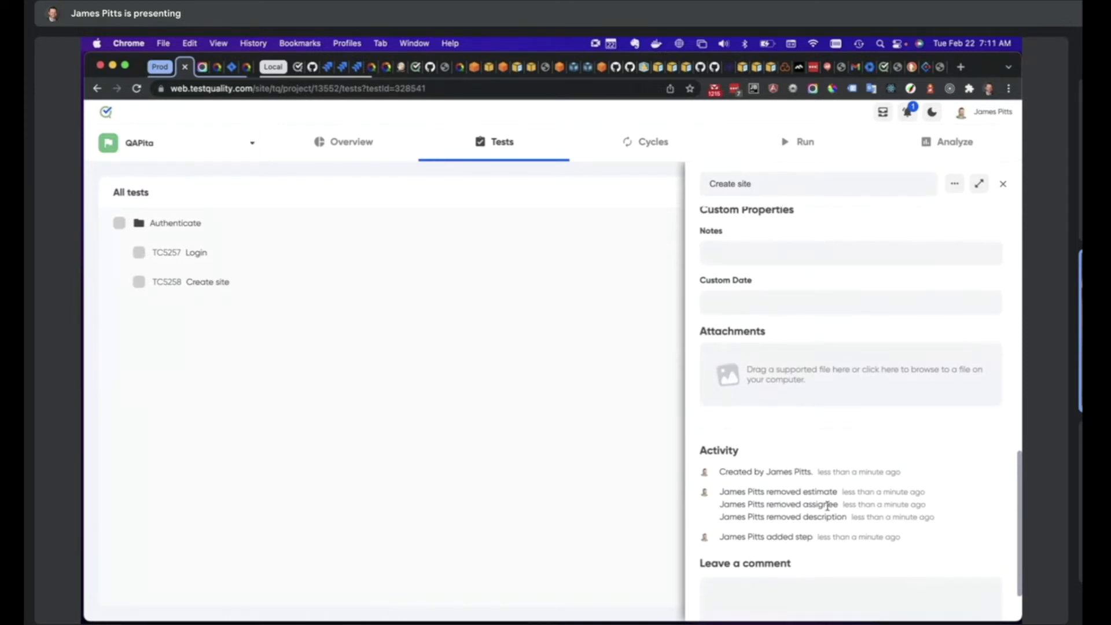
scroll(811, 454, "up", 10)
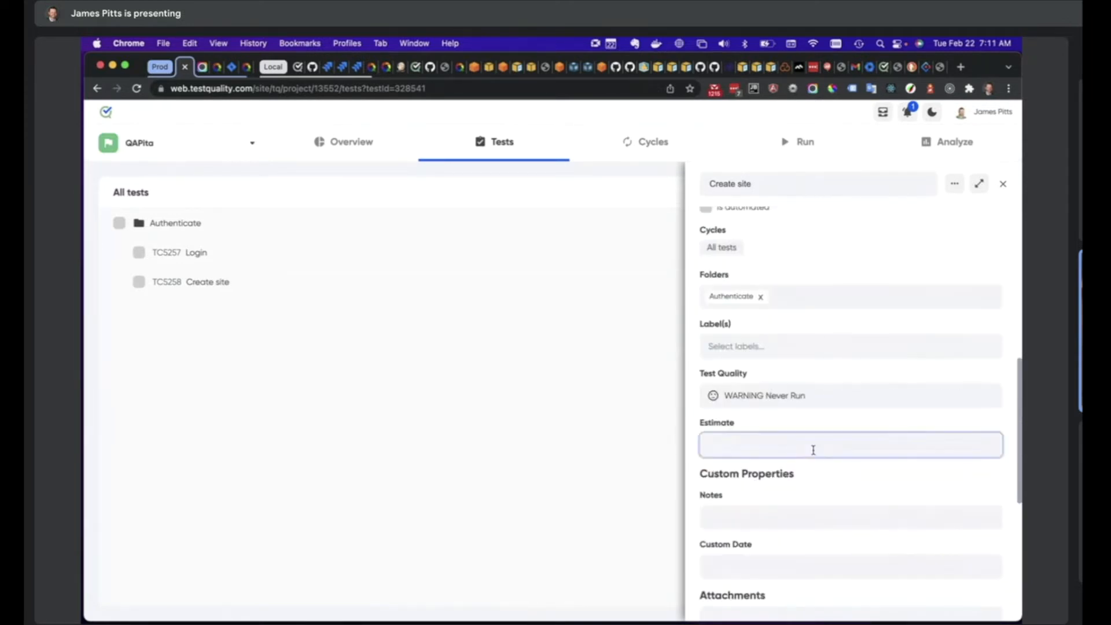
scroll(812, 449, "up", 3)
left_click(1003, 183)
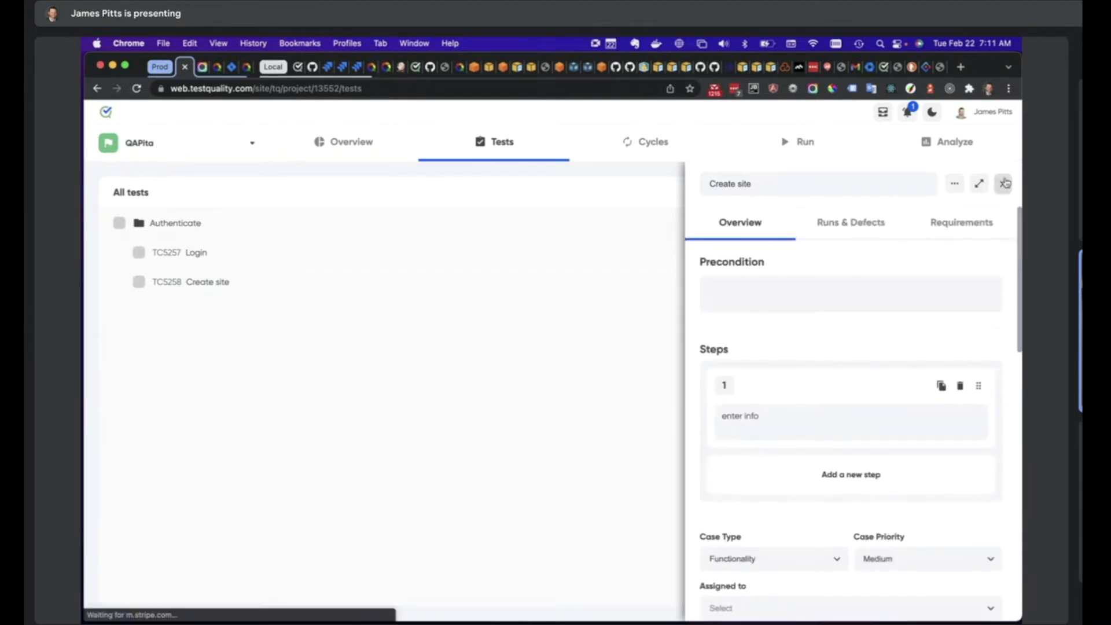
- Create the project's first test cycle and name it "Smoke"
left_click(641, 145)
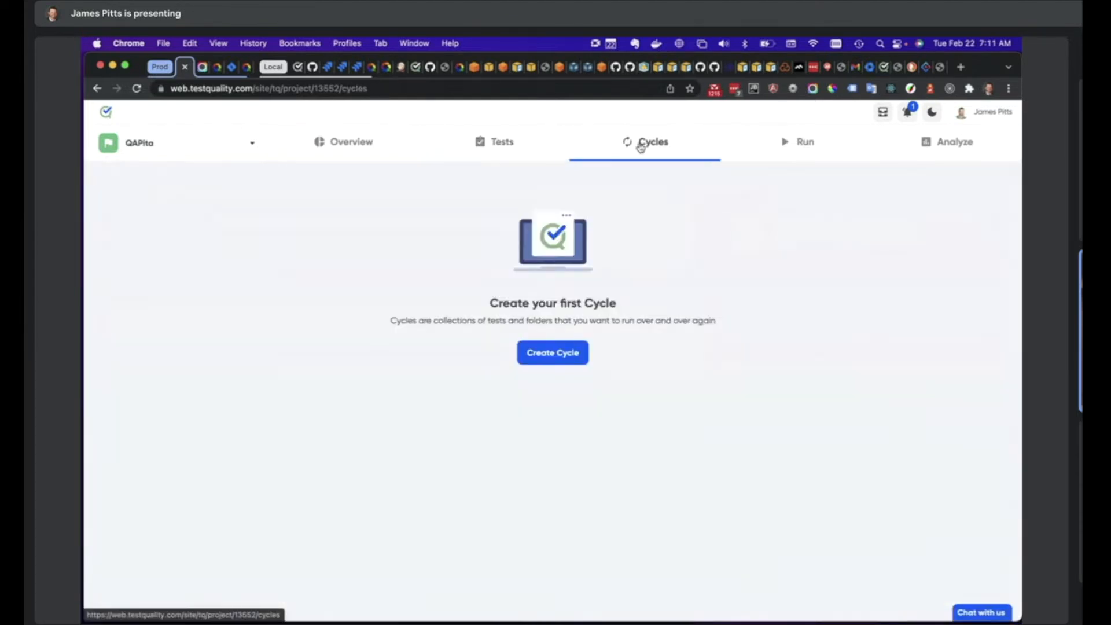
left_click(577, 355)
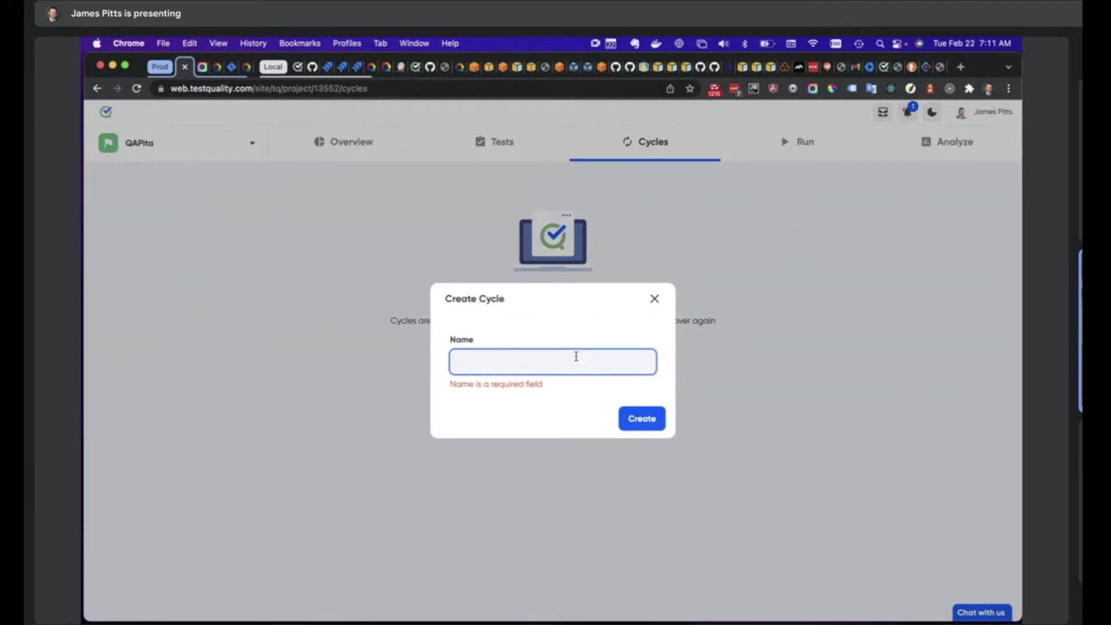
type("Smoke")
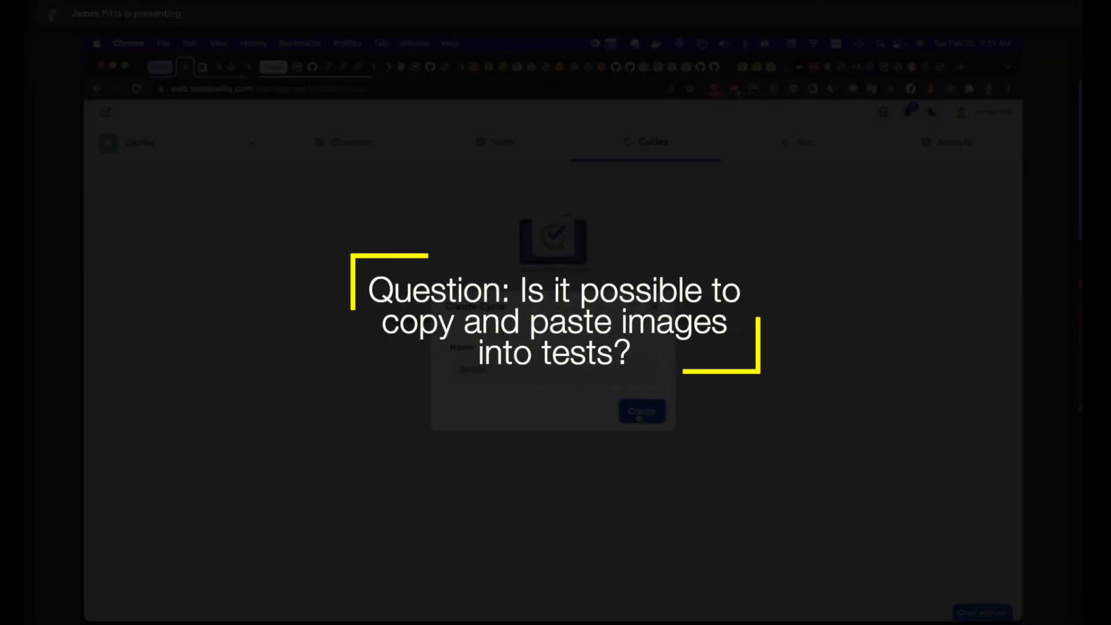
left_click(638, 414)
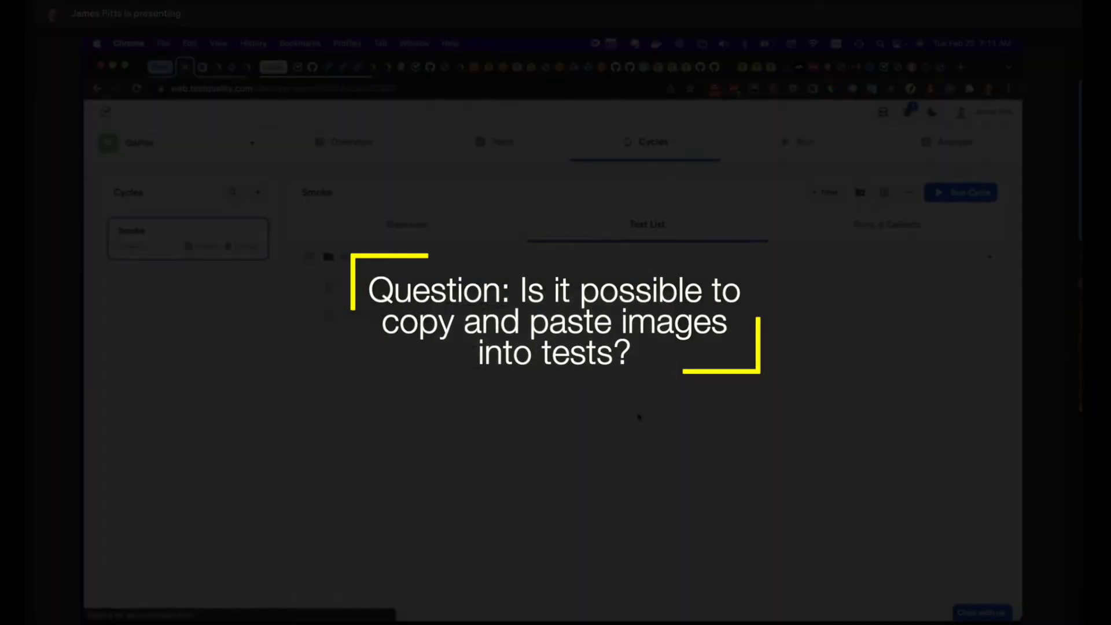
- Open the Login test, capture the visible part of the page with Awesome Screenshot and copy the captured image
left_click(495, 142)
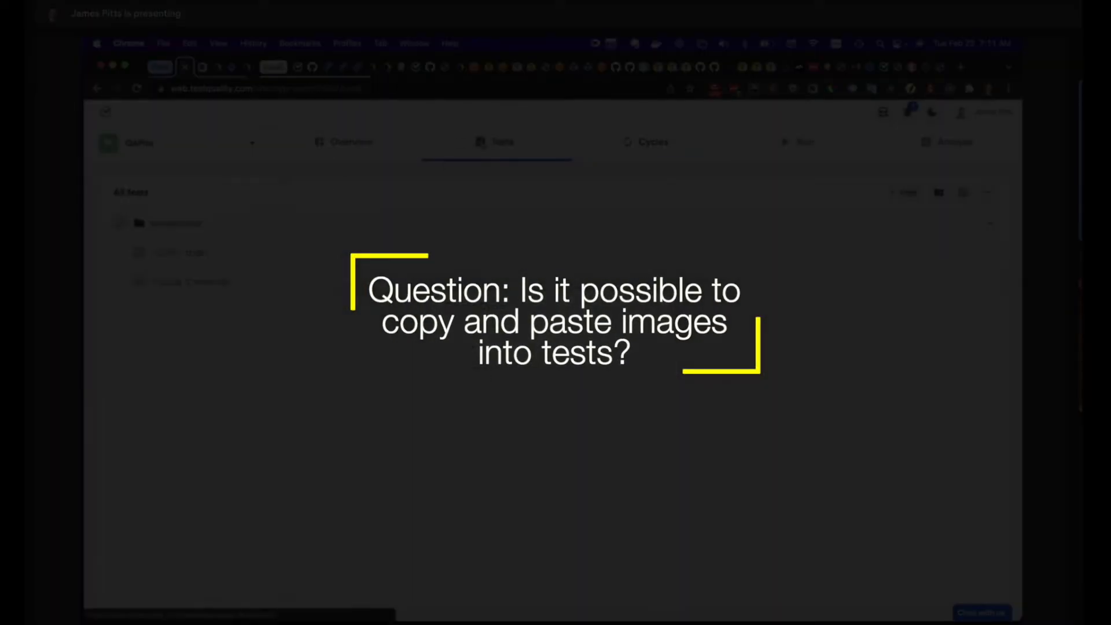
left_click(197, 252)
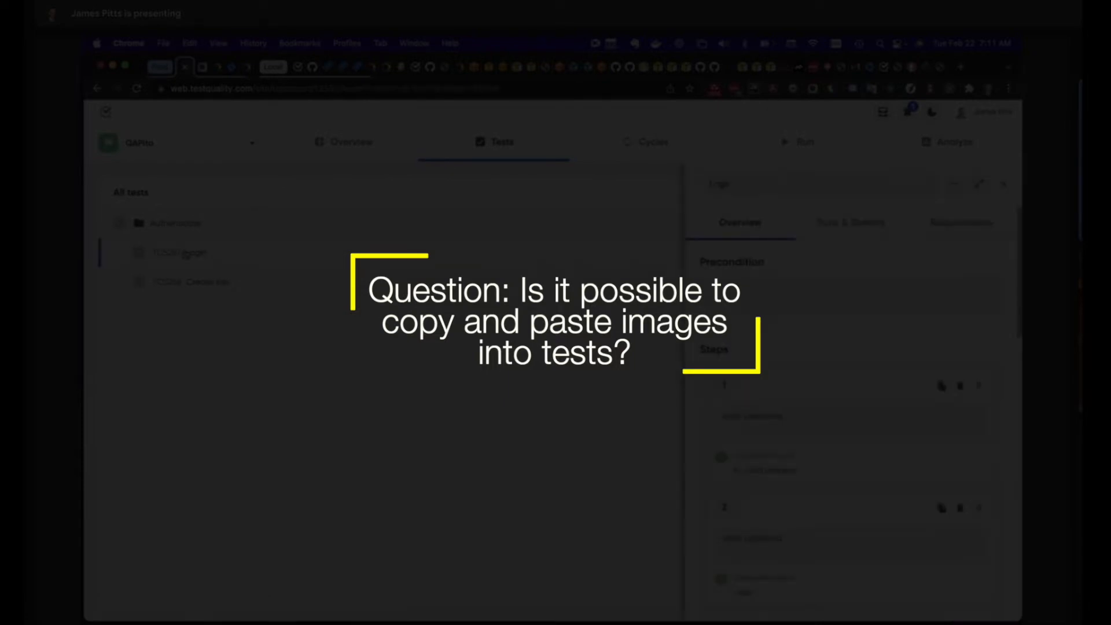
scroll(841, 449, "down", 1)
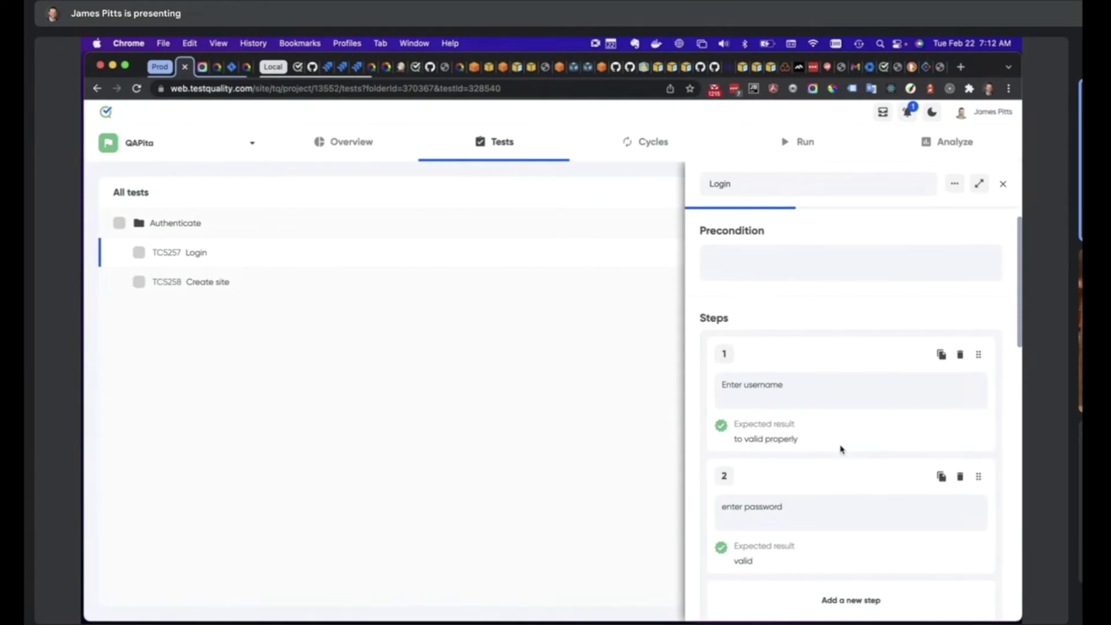
left_click(813, 90)
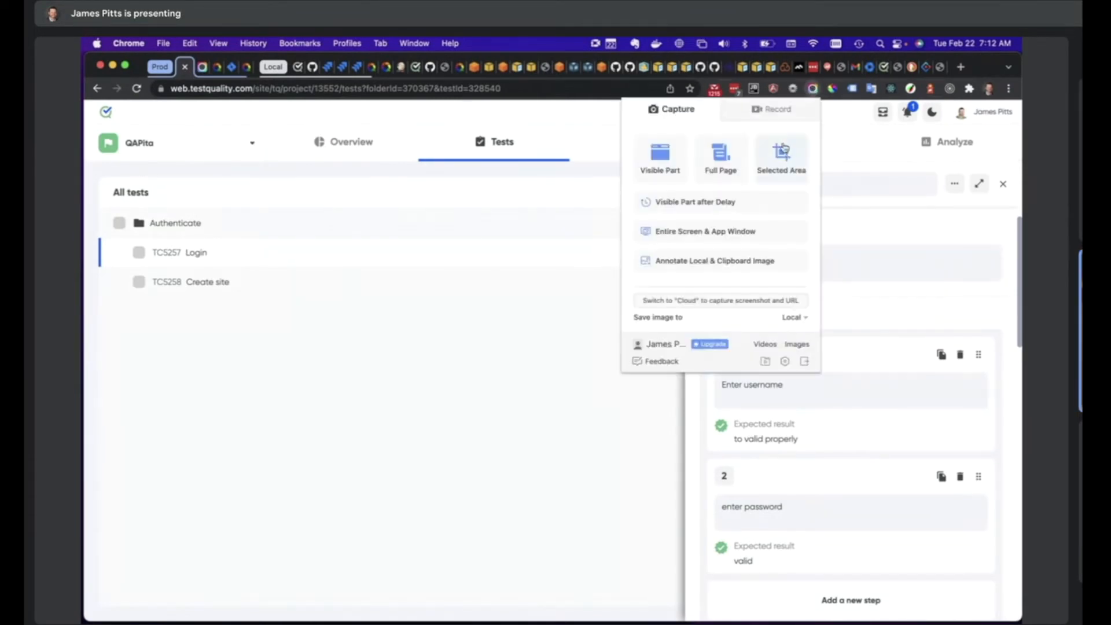
left_click(673, 168)
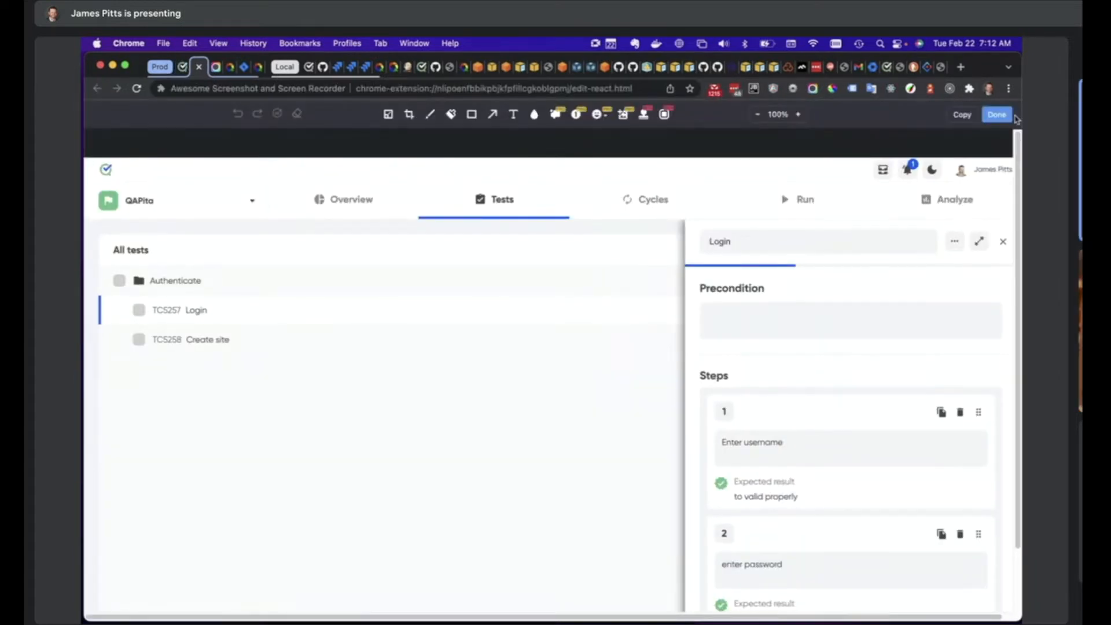
left_click(996, 114)
right_click(393, 351)
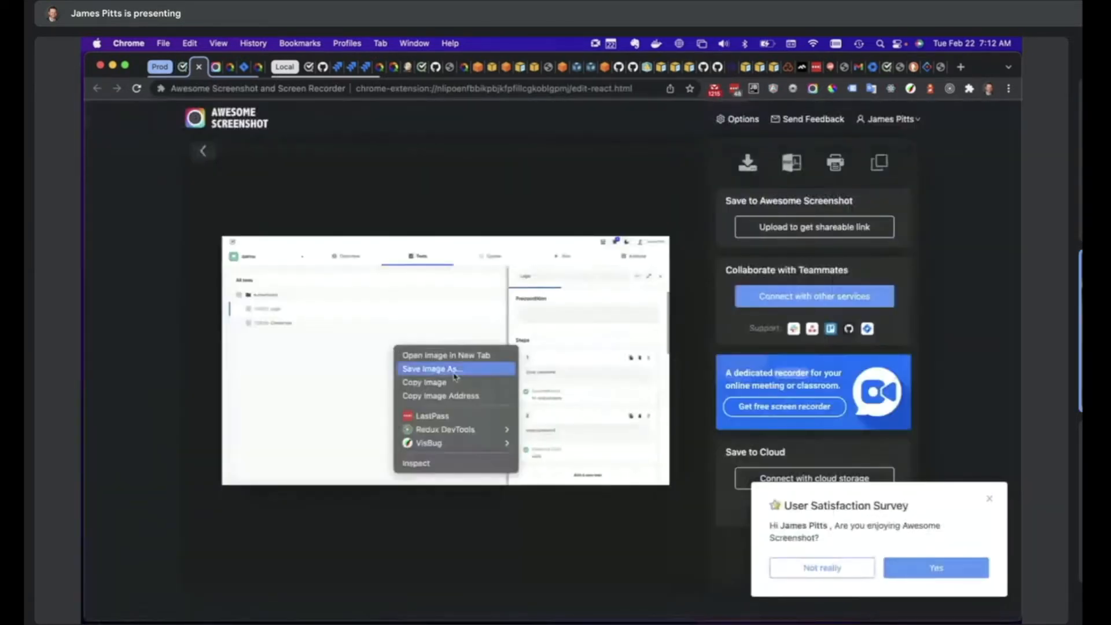
left_click(426, 382)
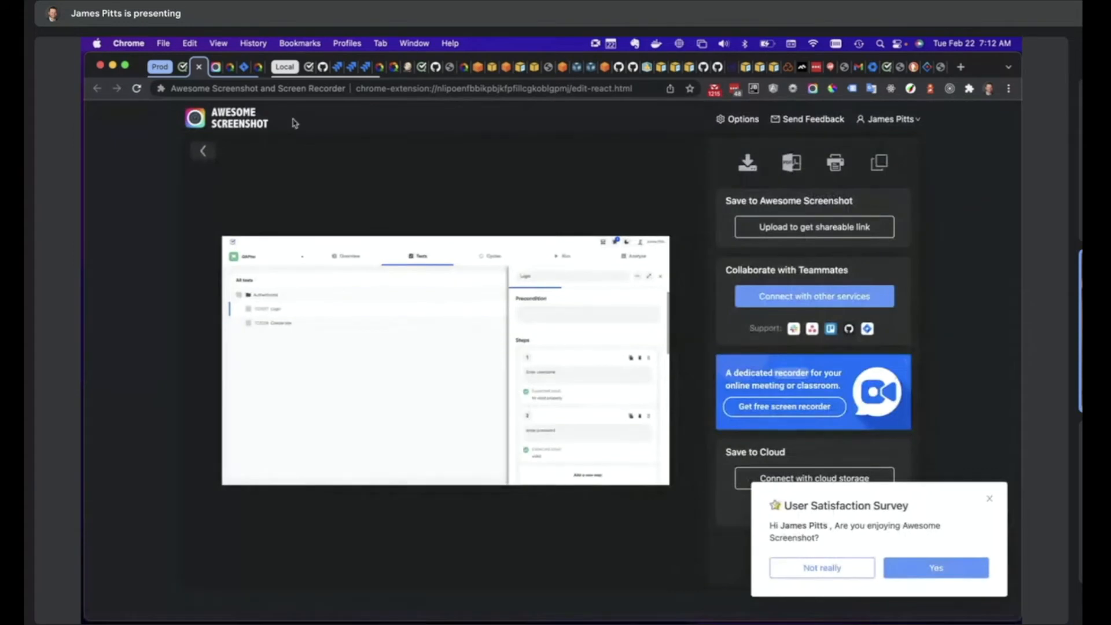
- Paste the copied screenshot below "Enter username" in the Login test's first step, save the step and close the test's details
left_click(183, 68)
left_click(796, 387)
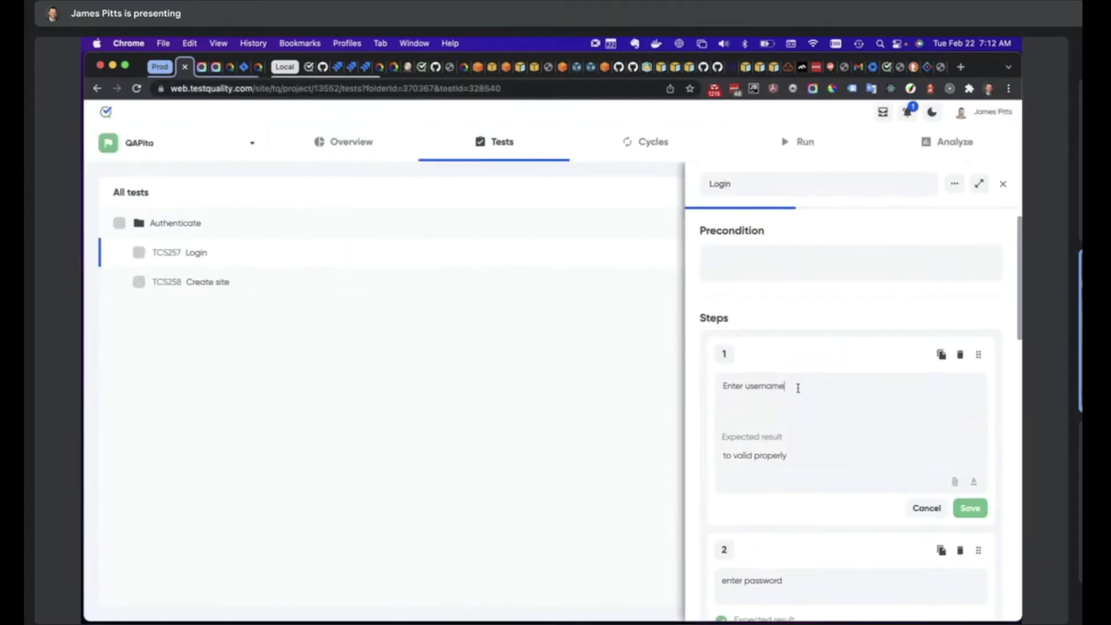
key("cmd+v")
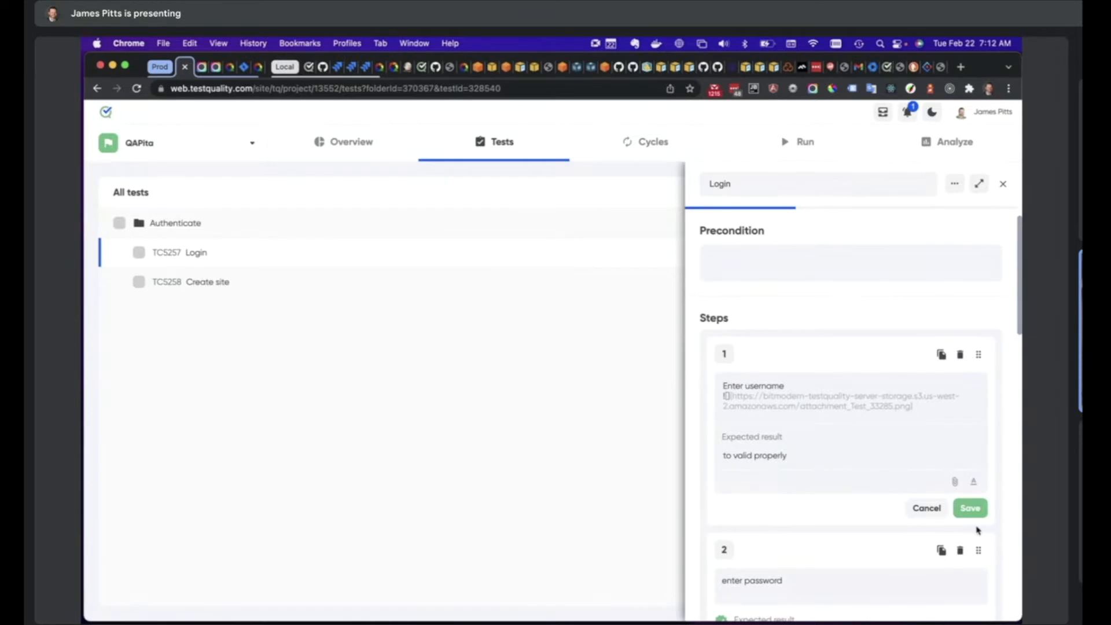
left_click(970, 508)
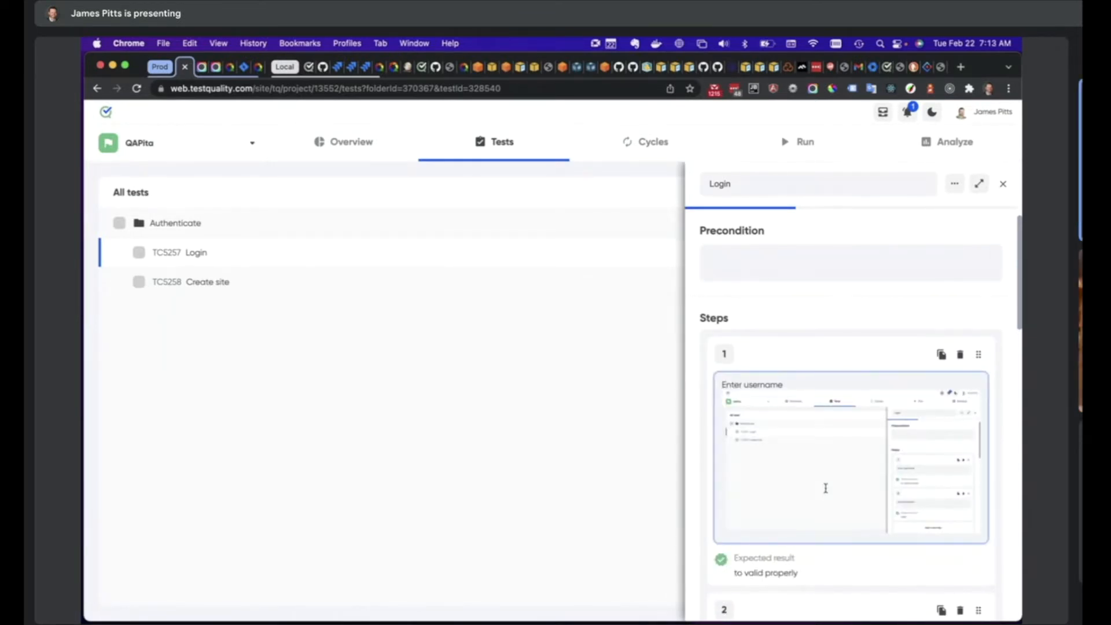
left_click(1004, 185)
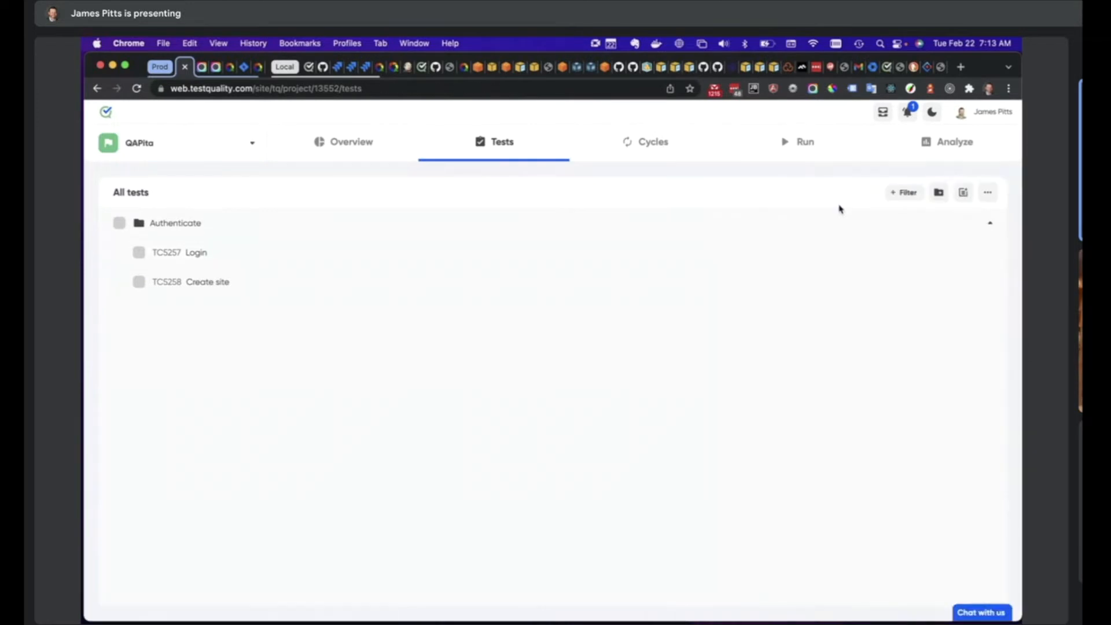
- Add the Authenticate folder with its Login and Create site tests to the Smoke cycle and clear the selection
left_click(659, 144)
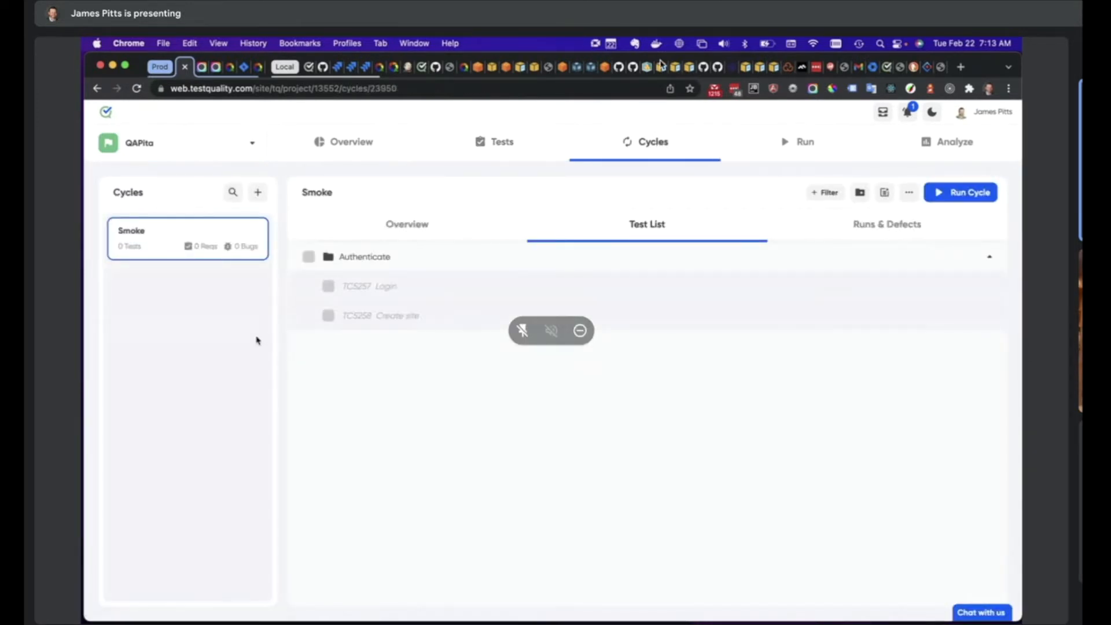
left_click(310, 258)
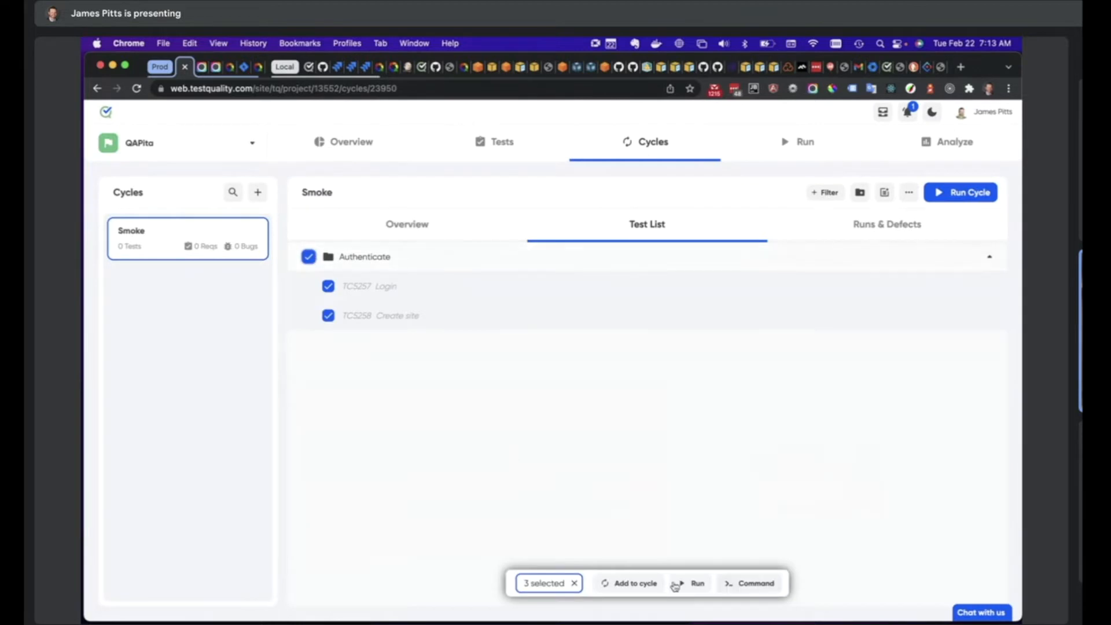
left_click(635, 583)
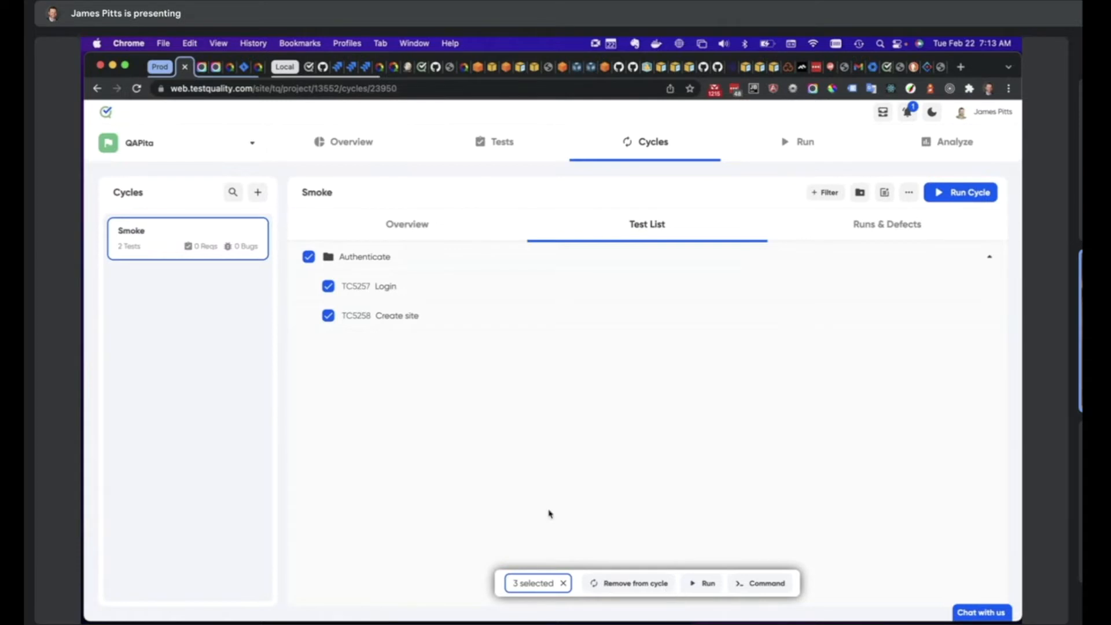
left_click(308, 256)
left_click(338, 286)
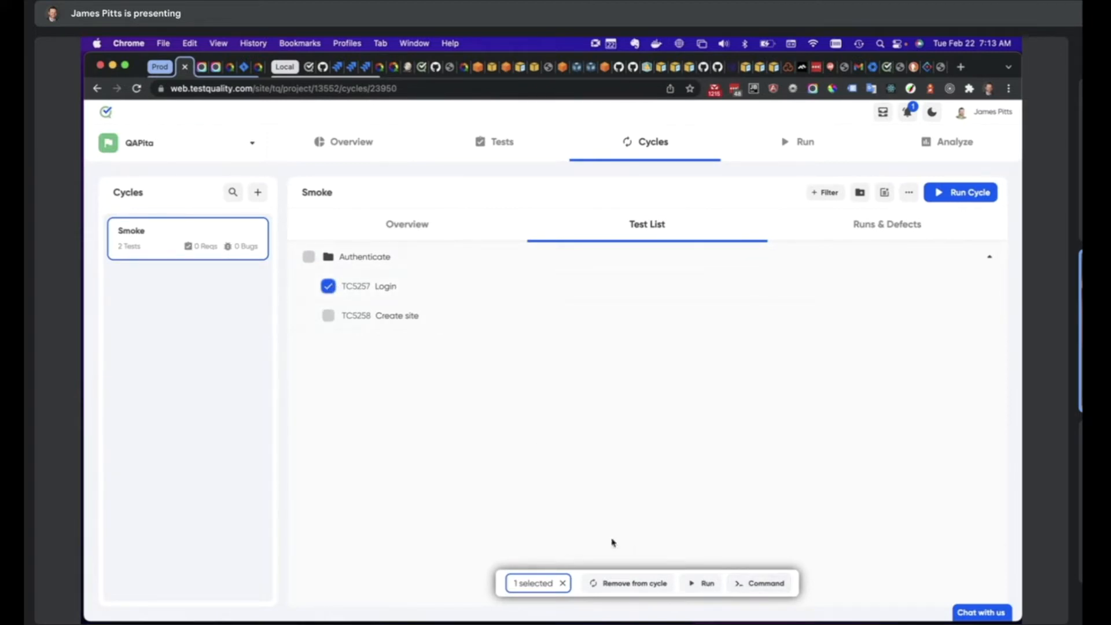
left_click(327, 286)
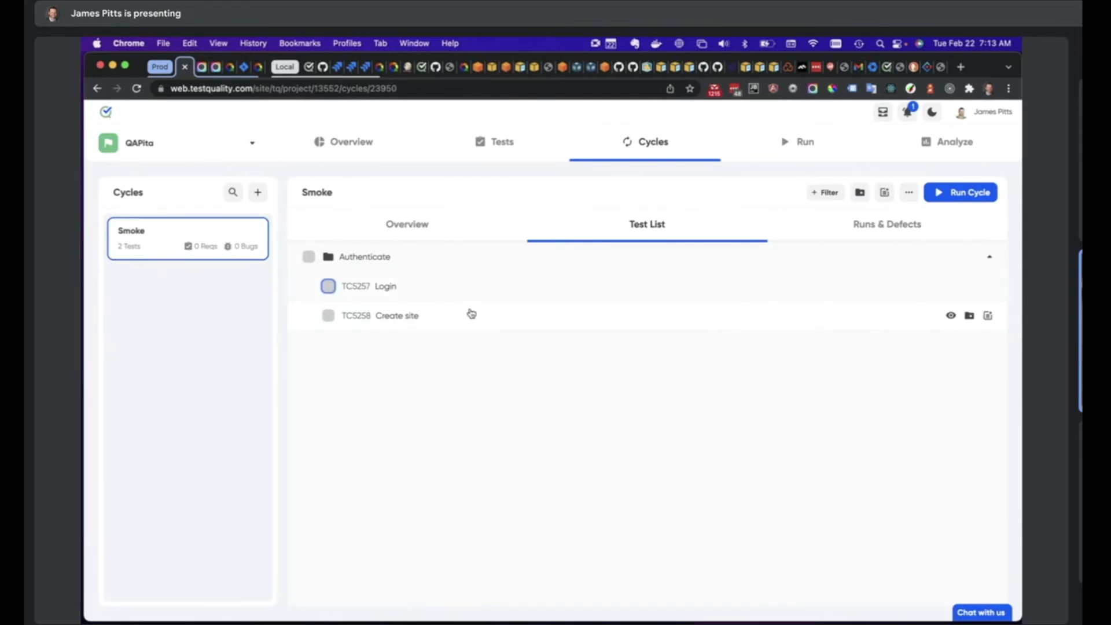
- Review the Smoke cycle's overview properties, test list, and runs and defects
left_click(430, 224)
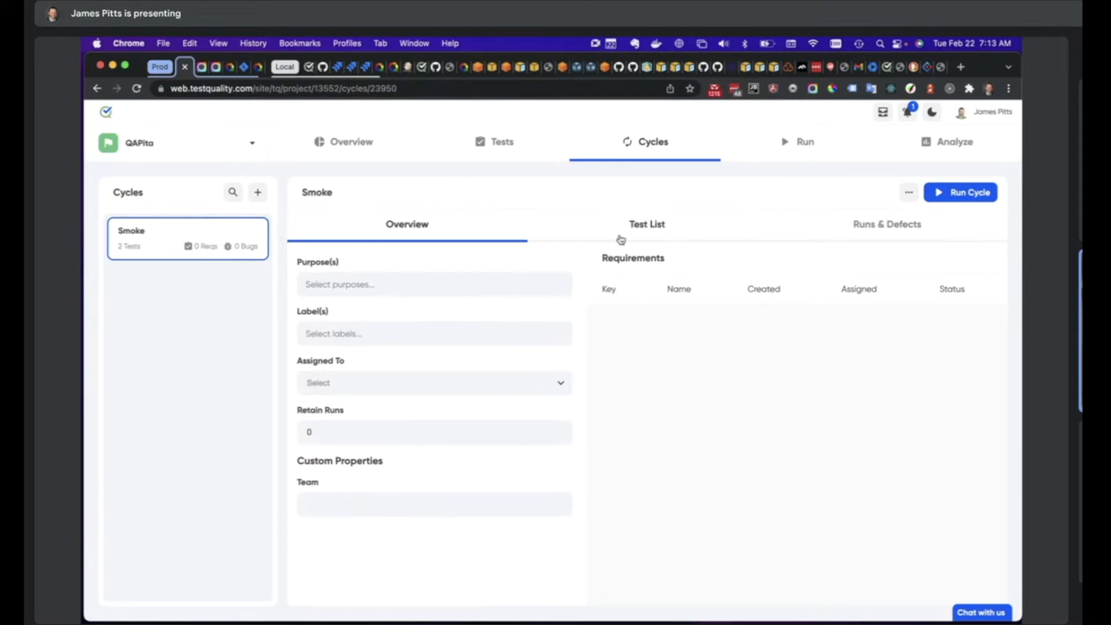
left_click(639, 228)
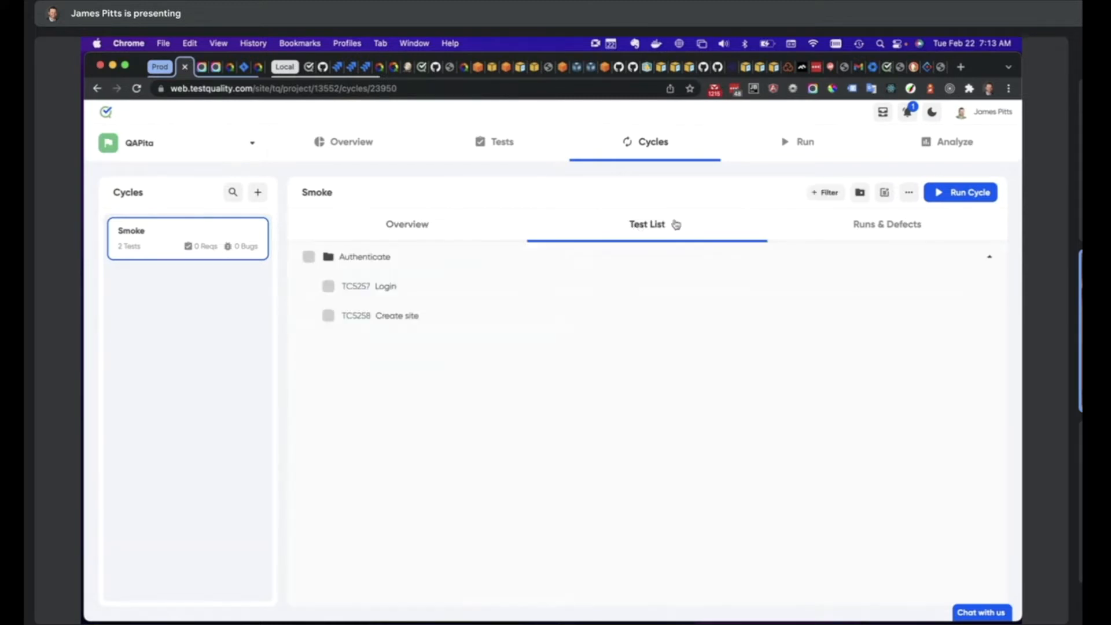
left_click(888, 223)
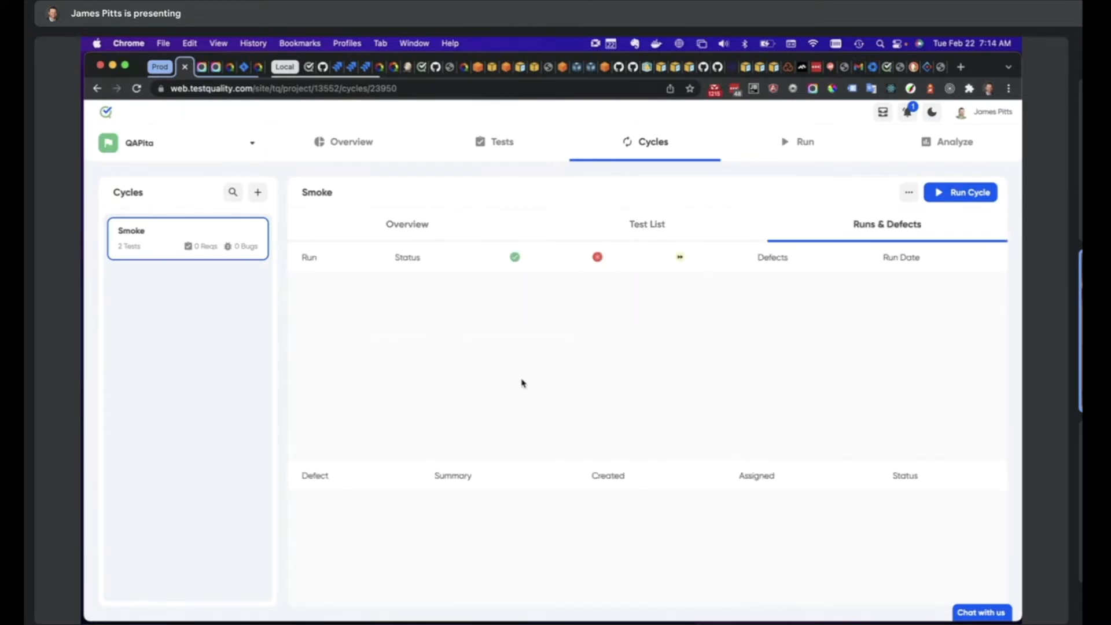
left_click(639, 228)
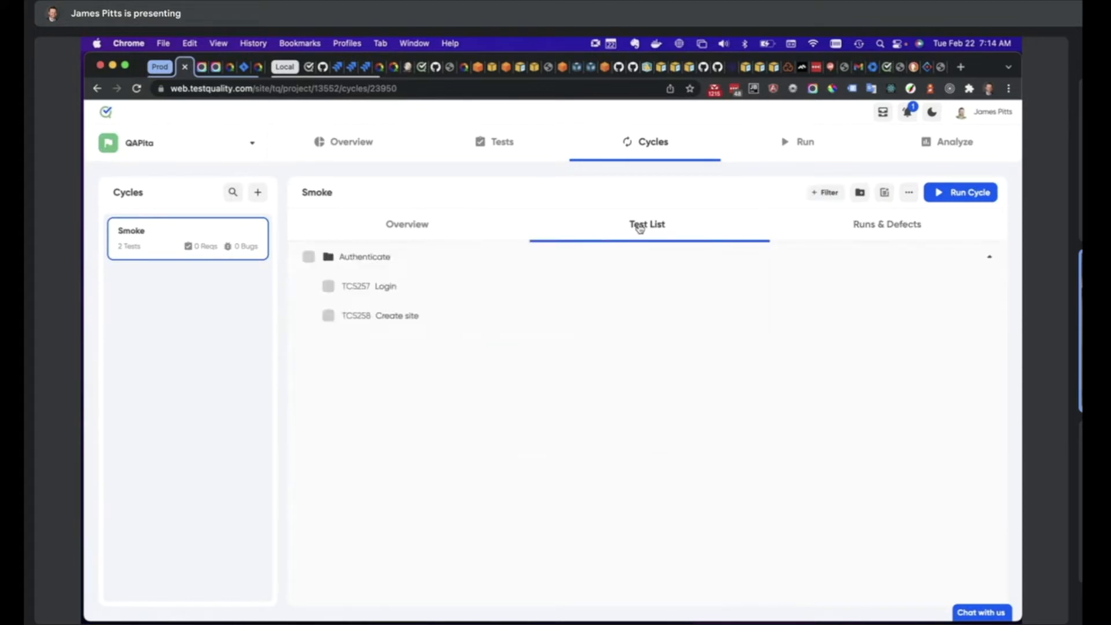
- Create the run "Run 001" from the Smoke cycle with both Authenticate tests included and no milestone
left_click(974, 198)
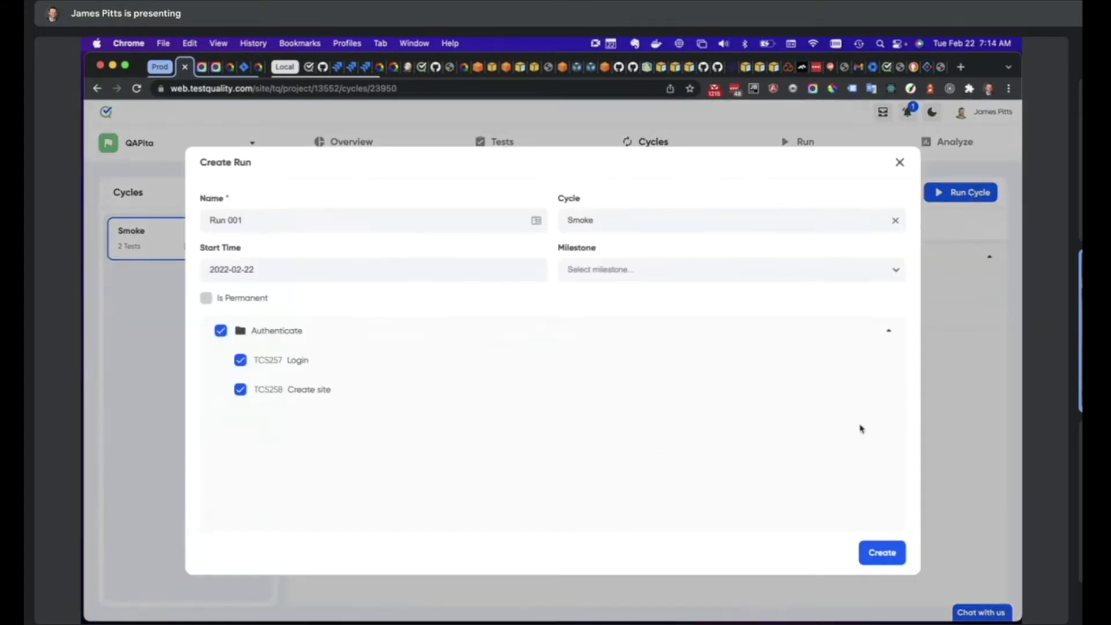
left_click(605, 275)
left_click(885, 561)
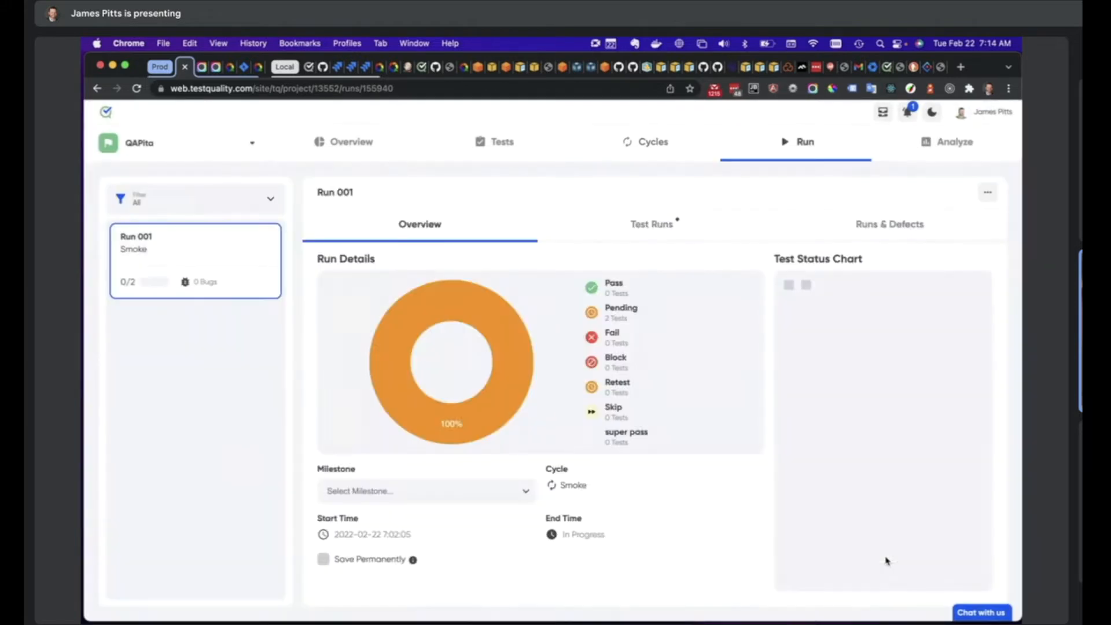
- Assign the Login test in Run 001 to a team member and filter the run's tests to the assigned to-dos
left_click(654, 222)
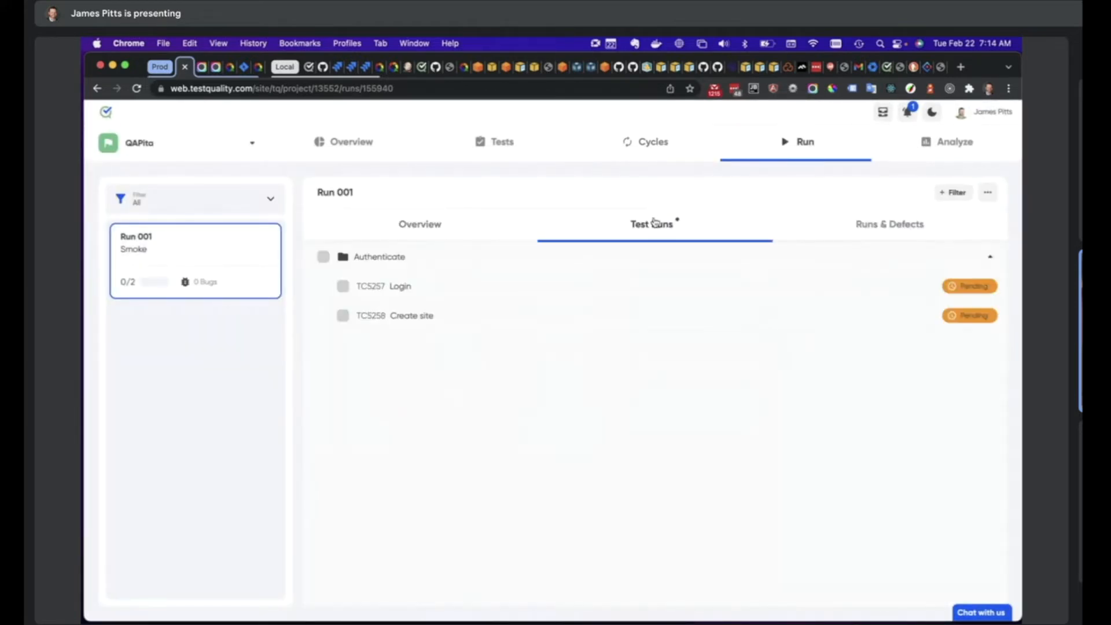
left_click(343, 286)
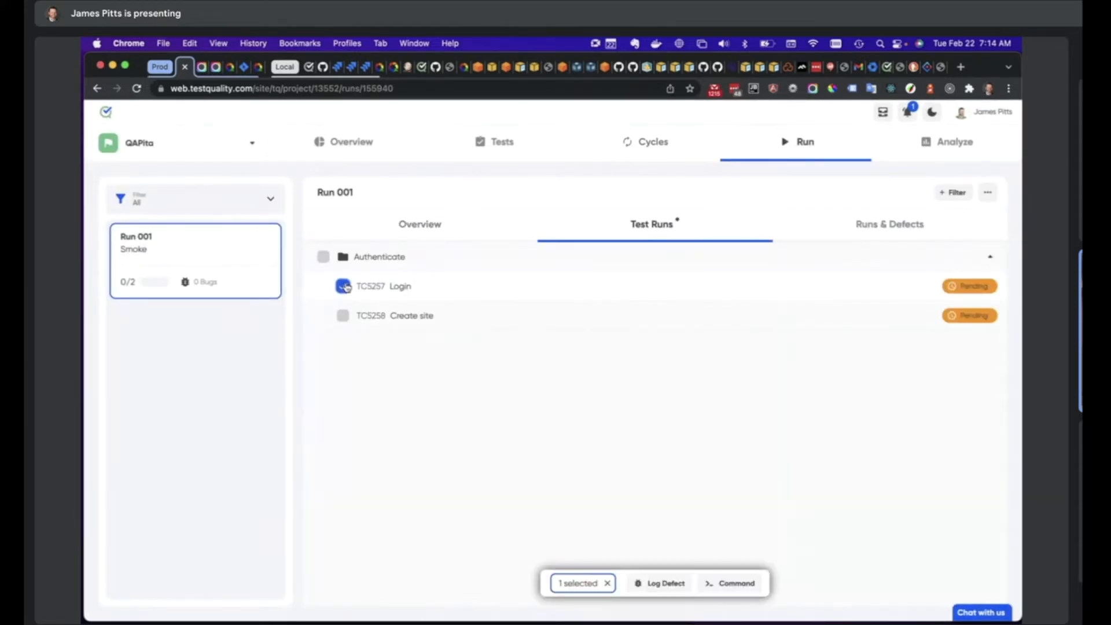
left_click(735, 583)
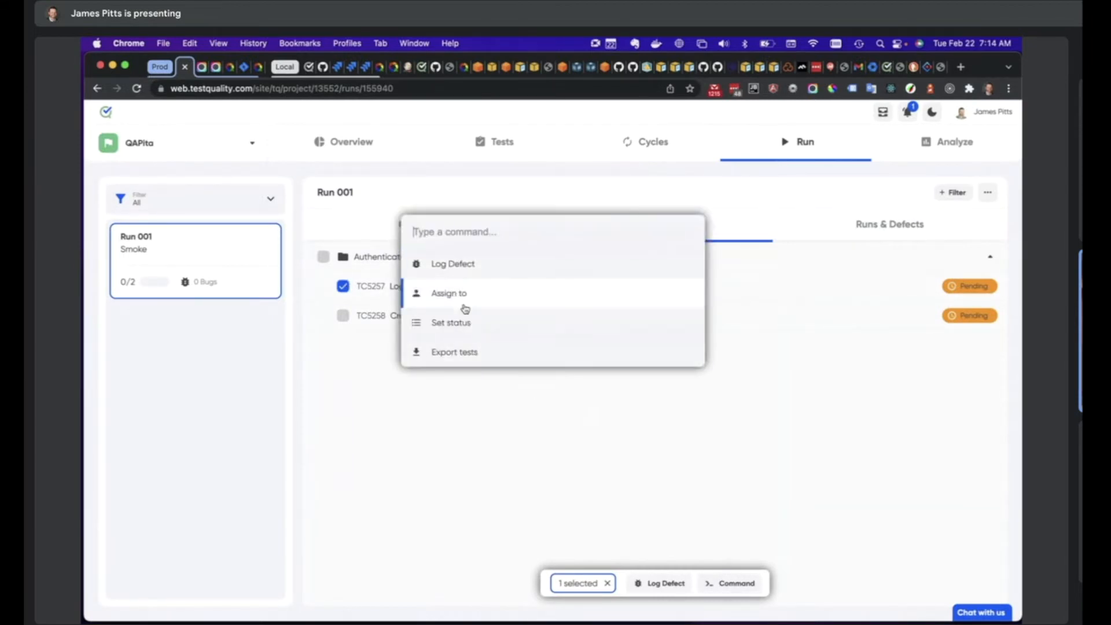
left_click(463, 305)
left_click(452, 296)
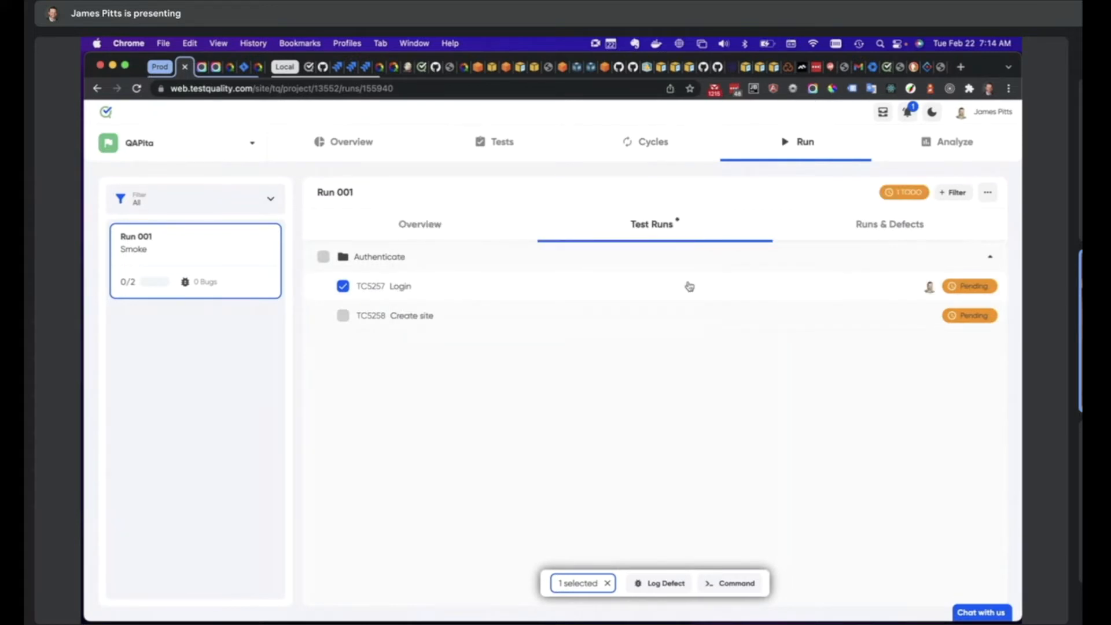
left_click(902, 195)
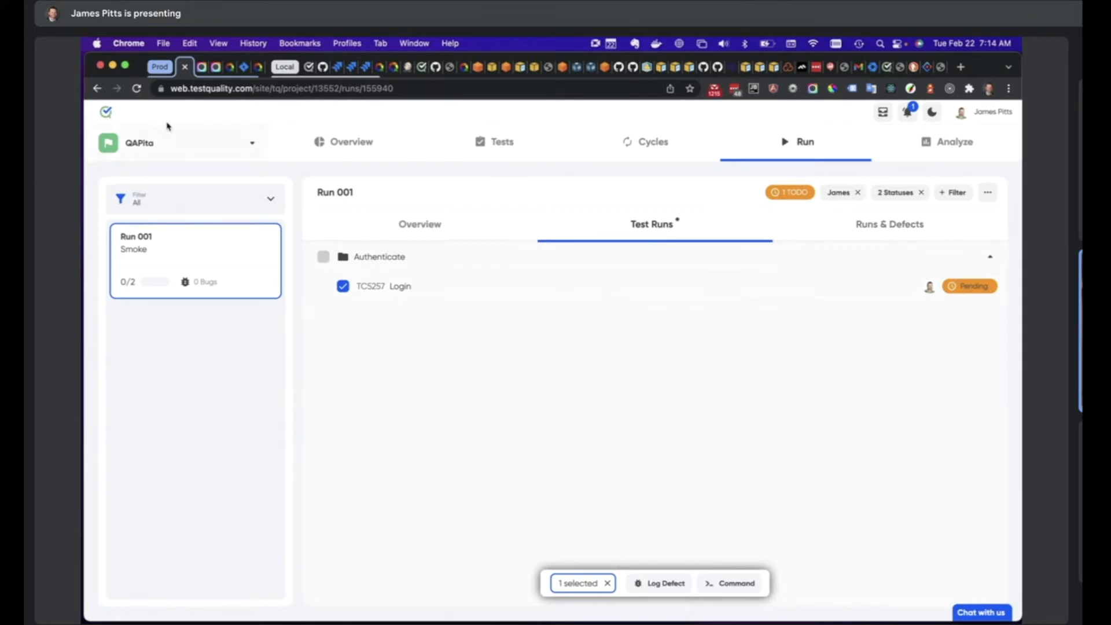
- Reload the page and look through the project list for projects with outstanding to-dos
left_click(137, 90)
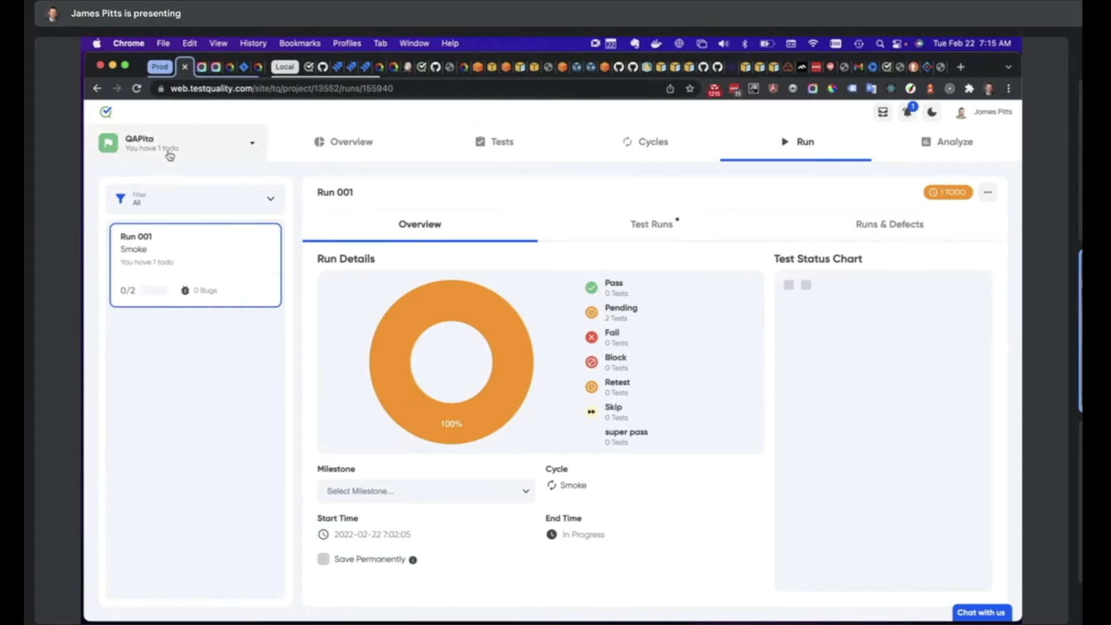
left_click(253, 144)
scroll(216, 239, "down", 5)
scroll(198, 243, "up", 3)
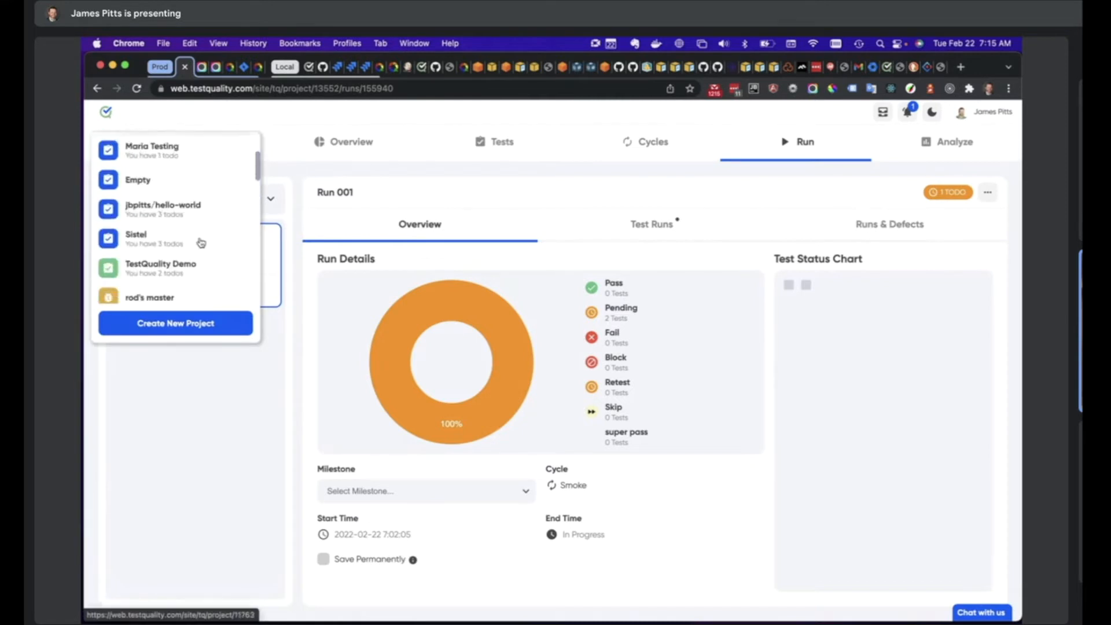
scroll(179, 272, "down", 8)
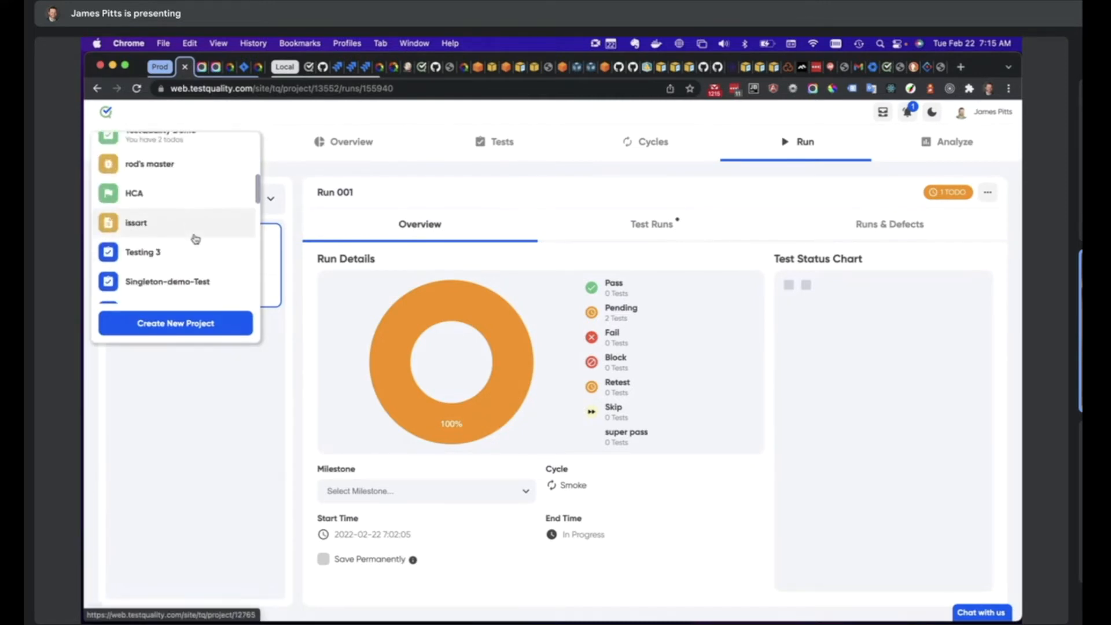
scroll(194, 239, "down", 5)
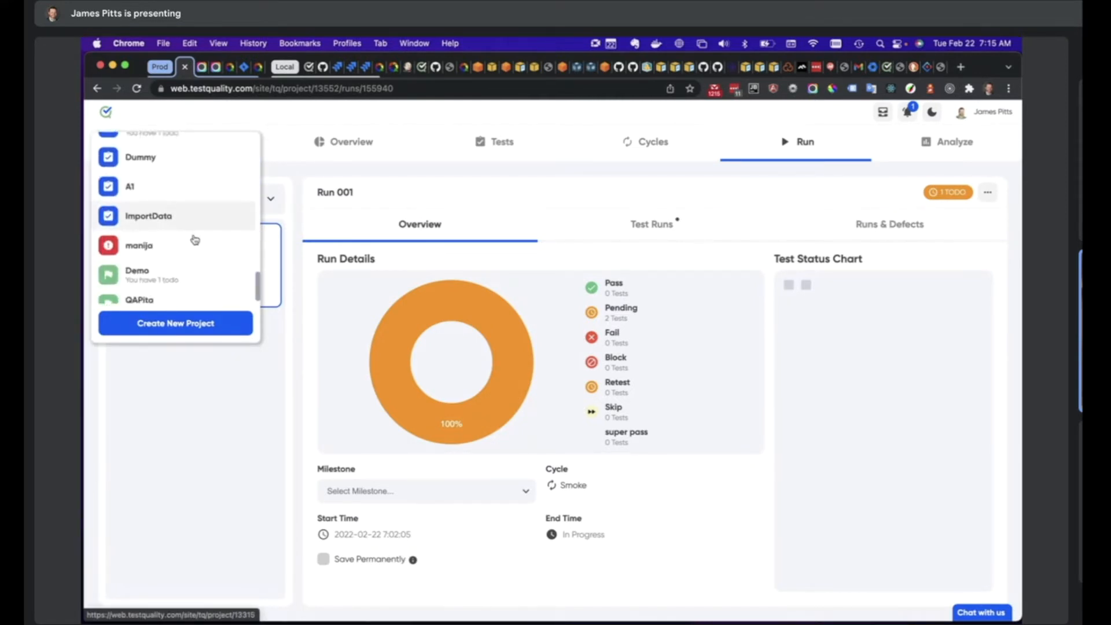
- Open the Login test in Run 001, widen its details, and mark step 1 as Pass and step 2 as Fail
left_click(312, 114)
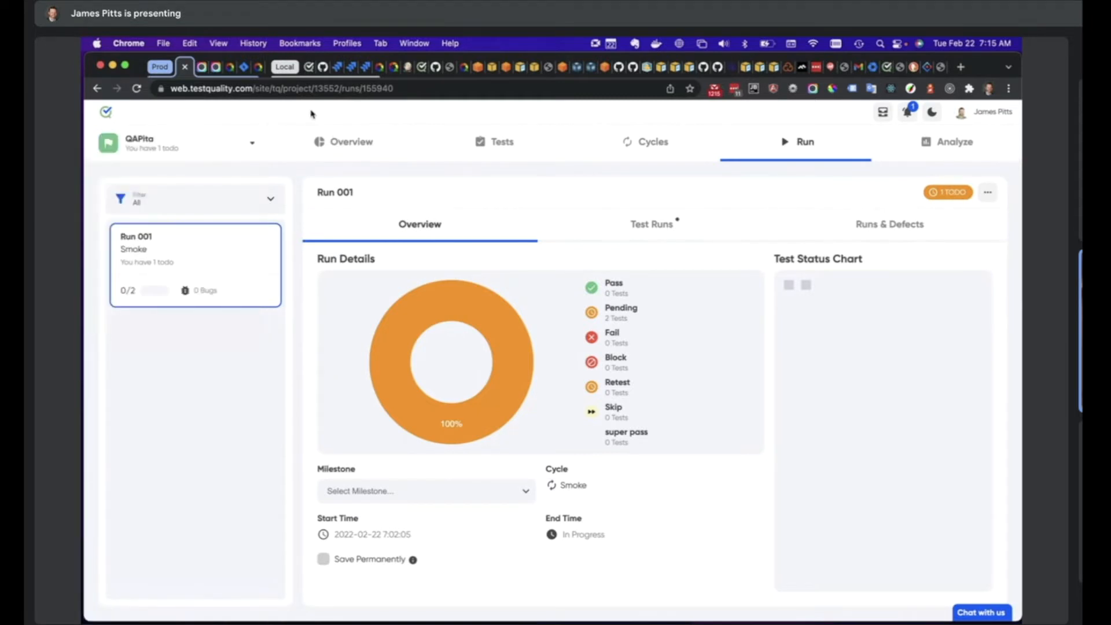
left_click(652, 228)
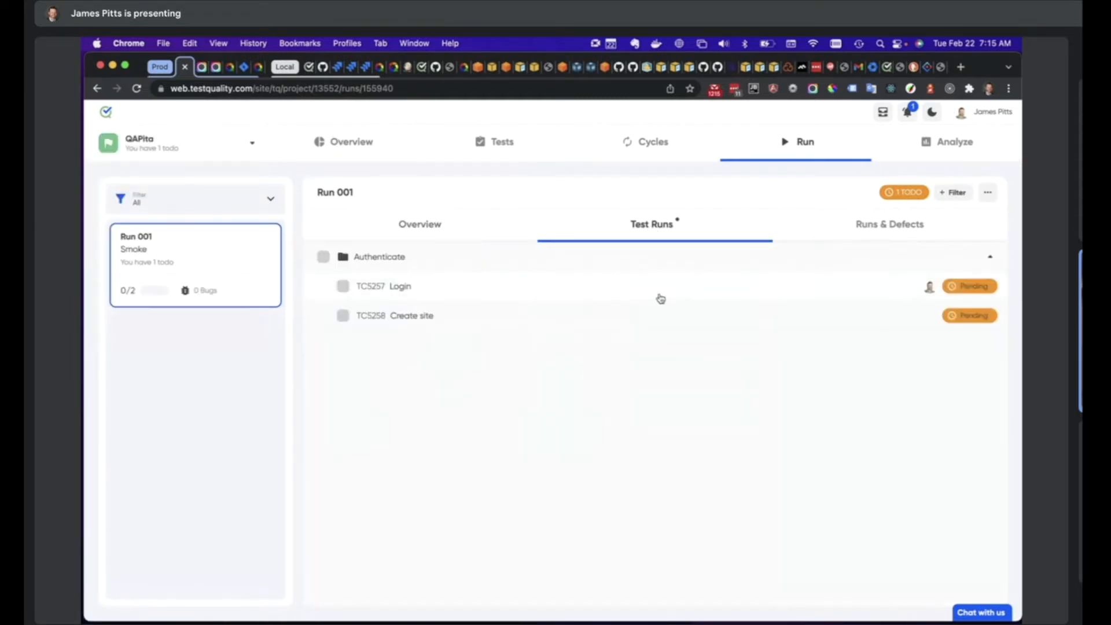
left_click(398, 288)
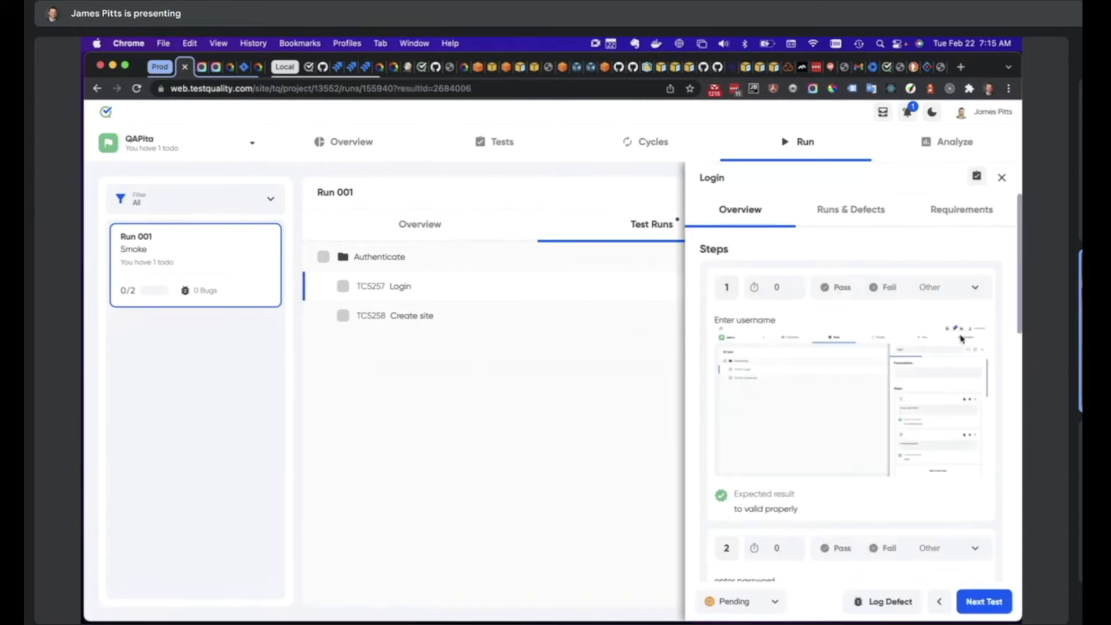
left_click_drag(686, 330, 546, 339)
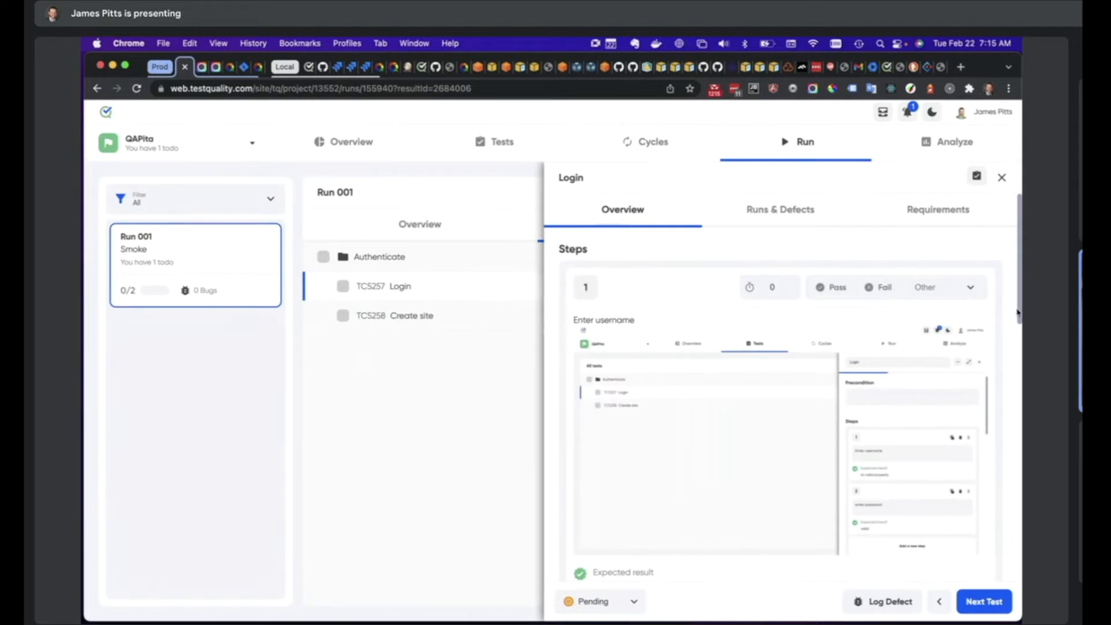
left_click(836, 289)
scroll(843, 360, "down", 1)
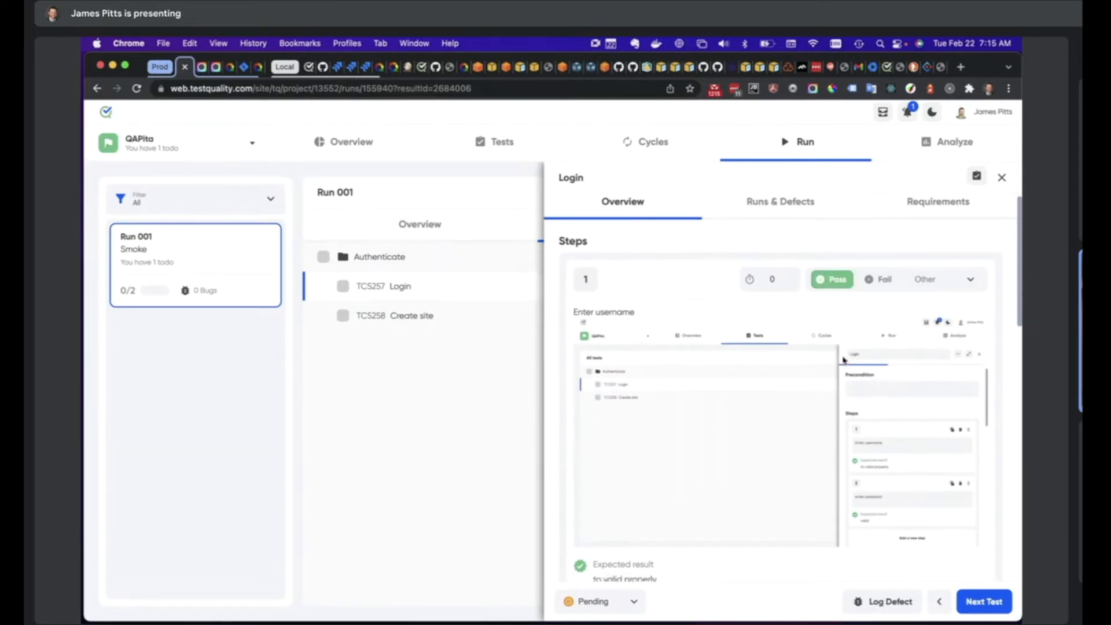
scroll(844, 360, "down", 4)
left_click(883, 397)
- Record "password didn't work" as the Login test's actual result and save it
left_click(636, 517)
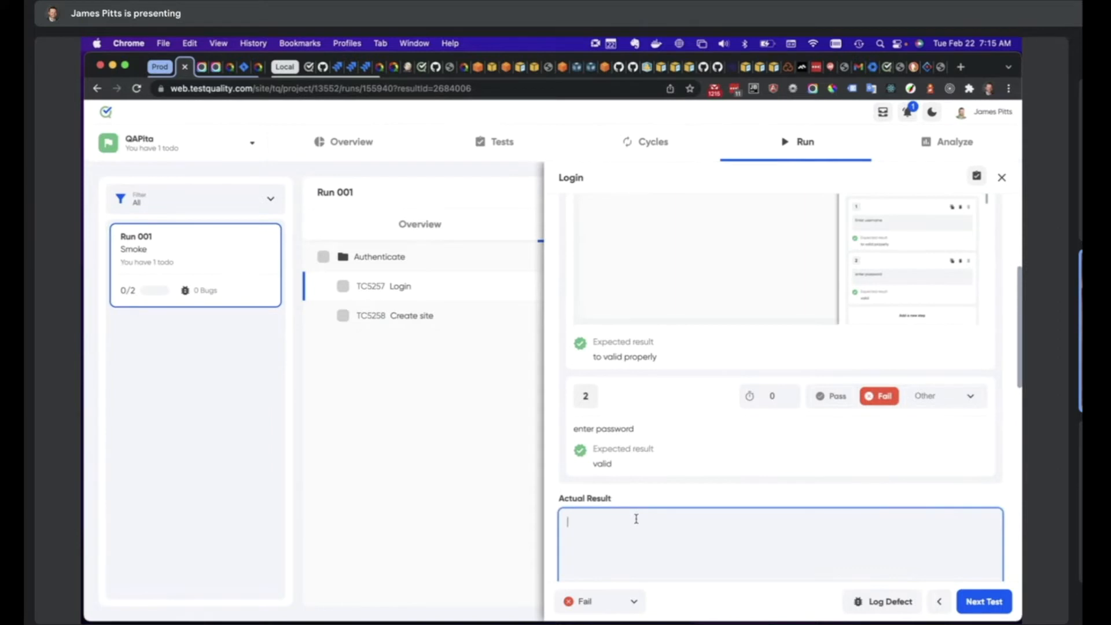
type("password didn't work")
scroll(729, 473, "down", 3)
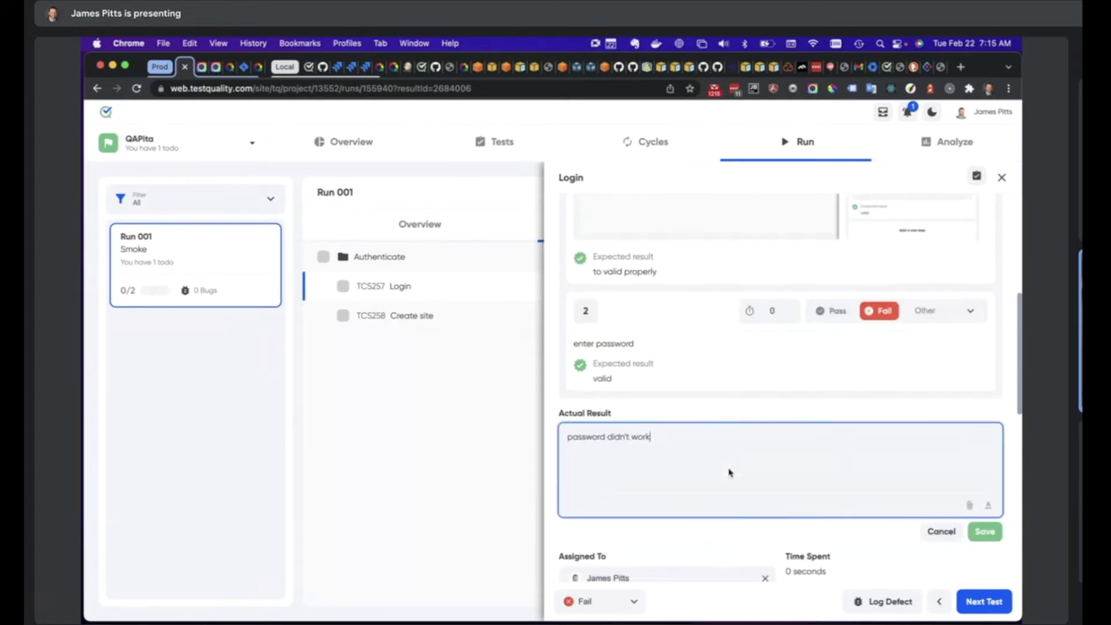
scroll(728, 473, "down", 3)
scroll(729, 473, "down", 2)
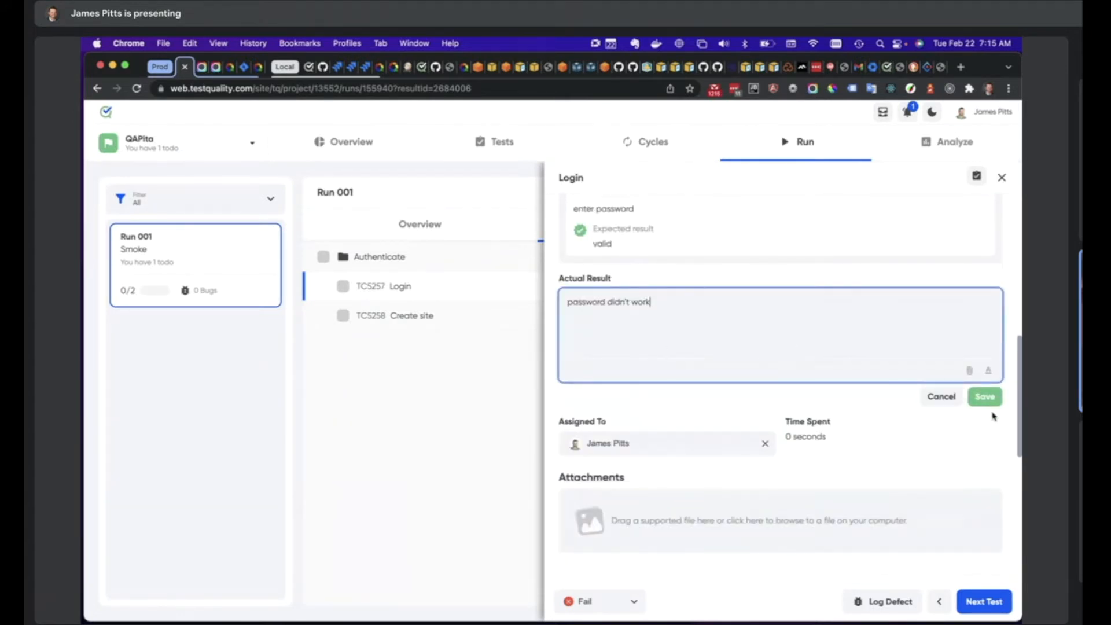
left_click(985, 396)
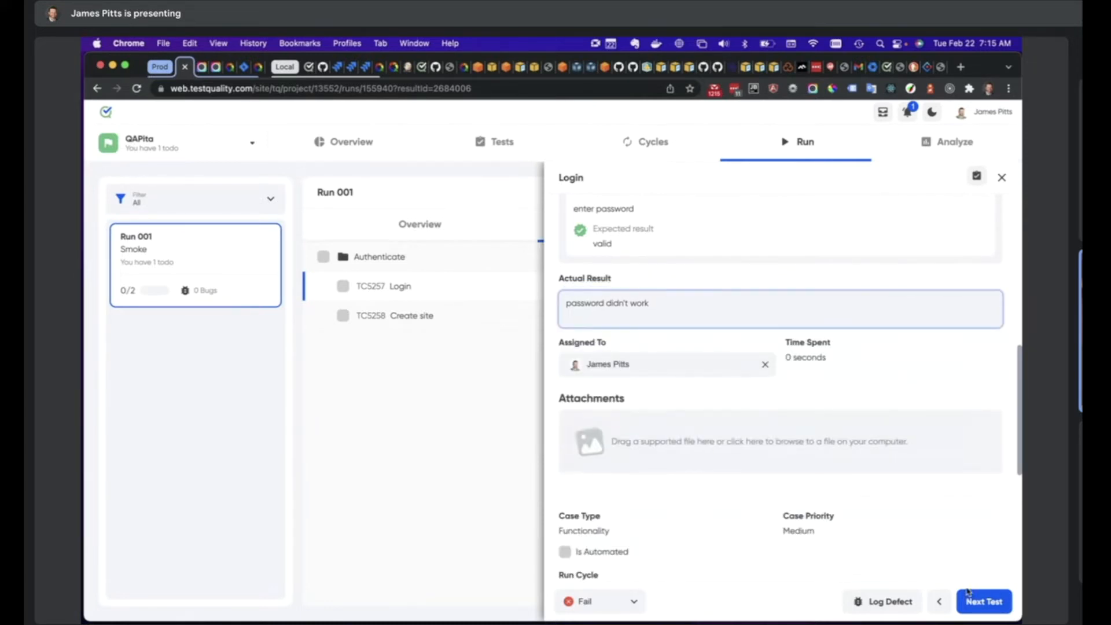
- Start logging a defect for the failed Login test
scroll(875, 557, "down", 4)
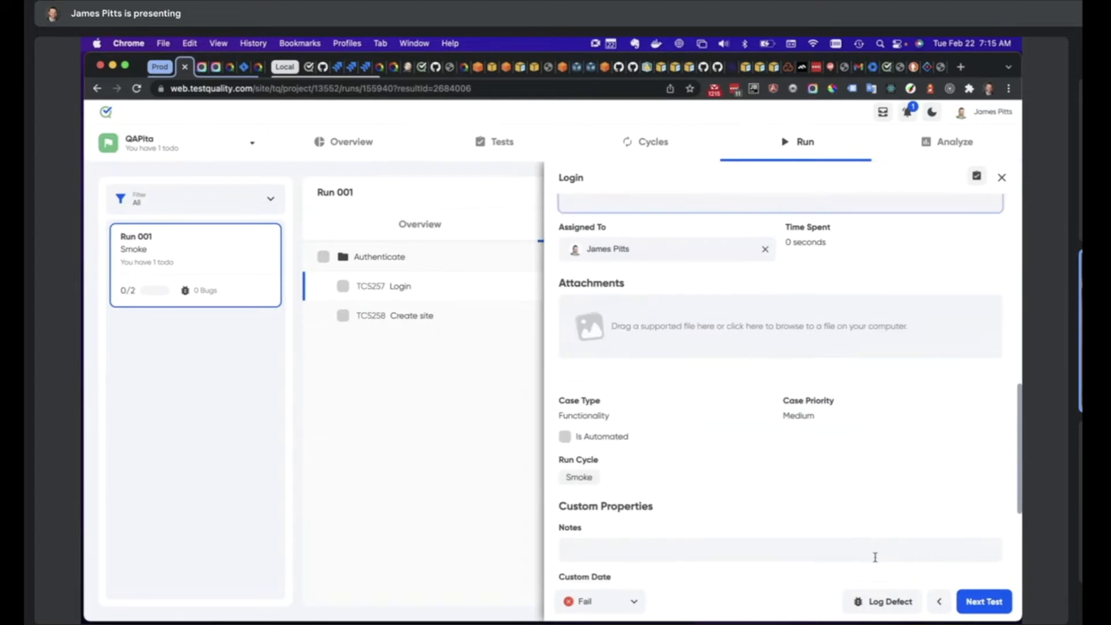
scroll(875, 557, "down", 3)
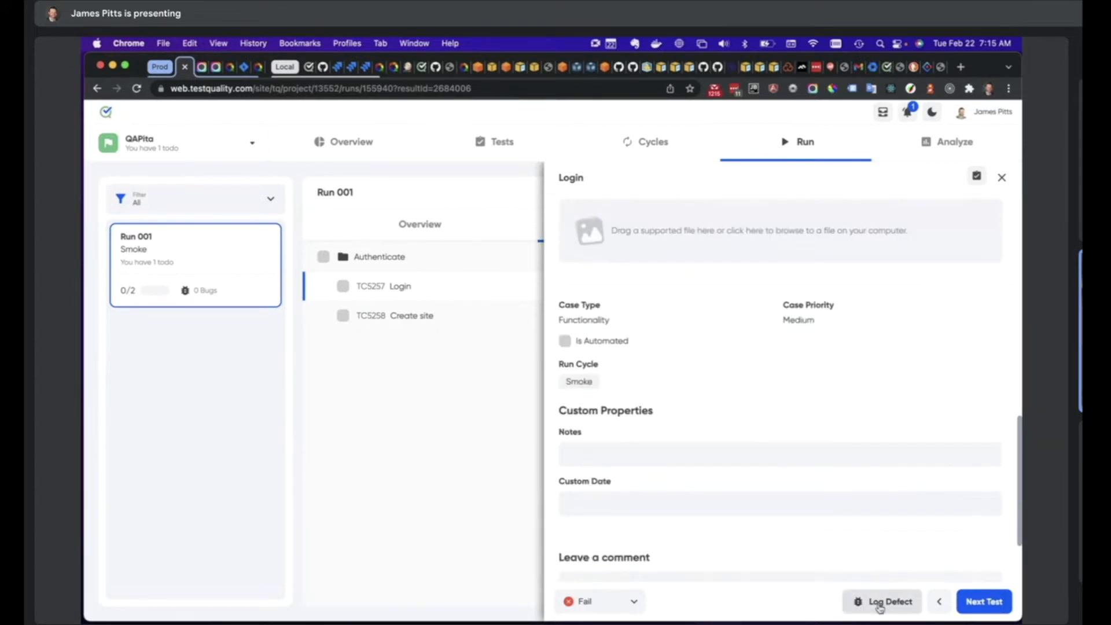
left_click(879, 605)
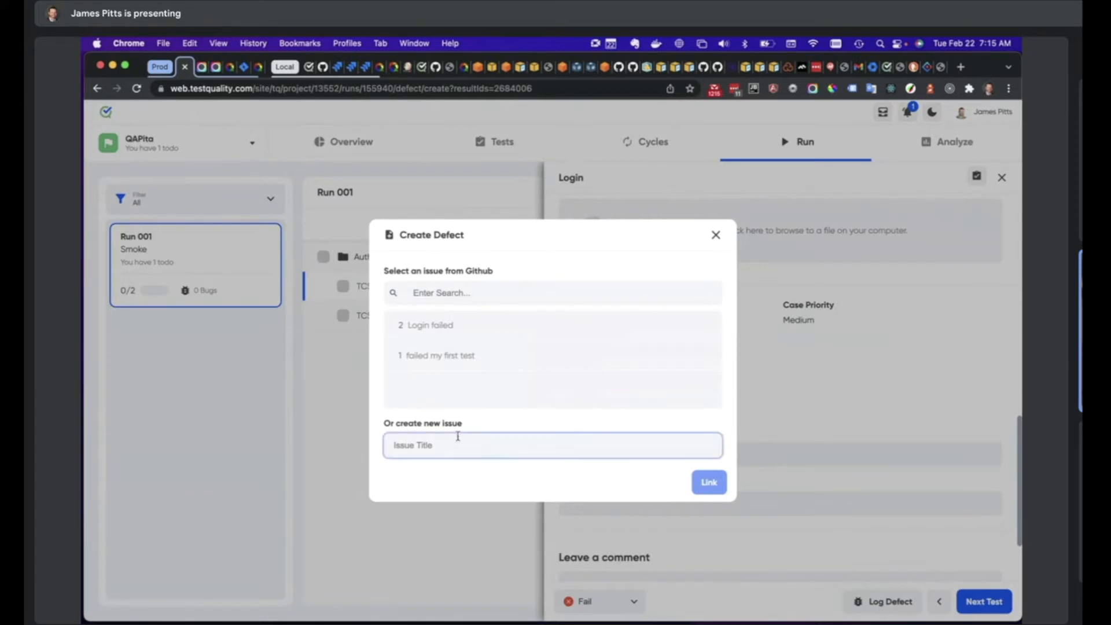
left_click(454, 294)
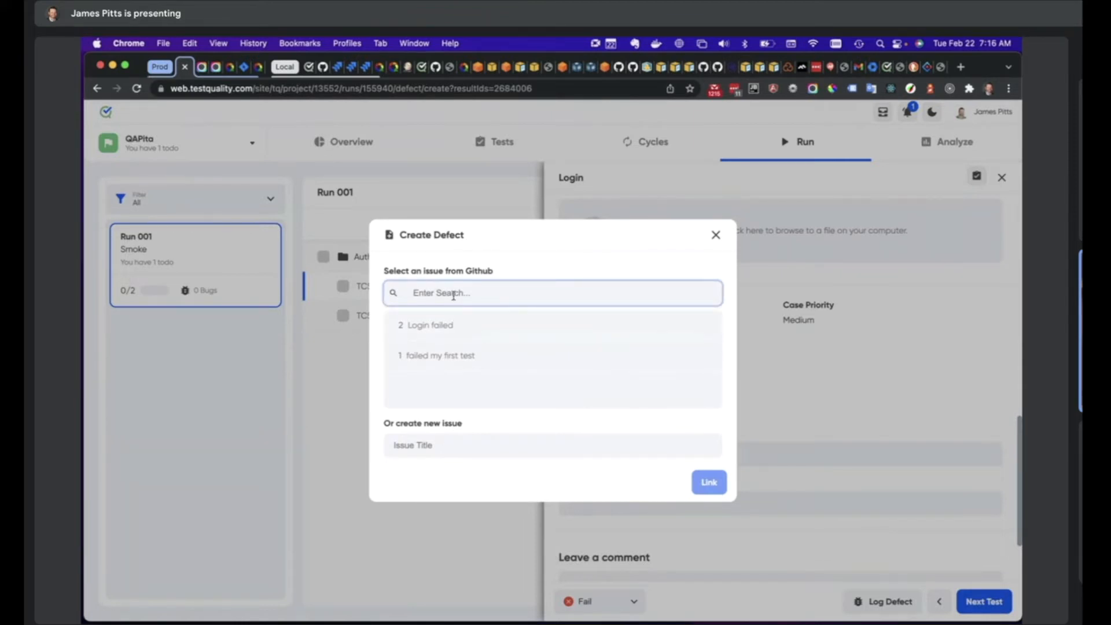
left_click(419, 446)
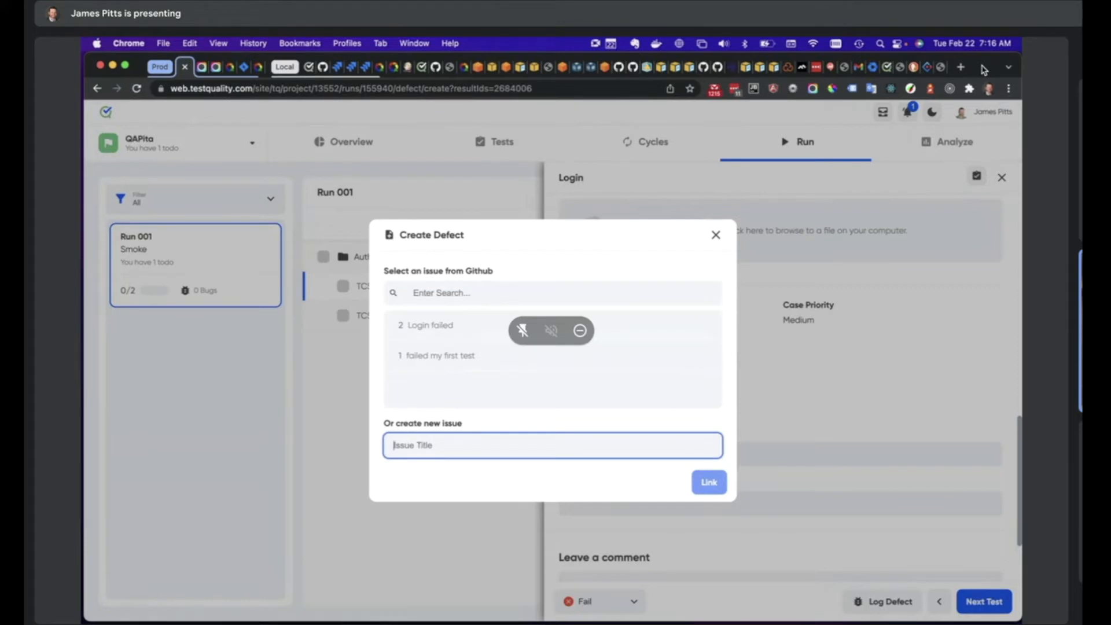
type("password failed")
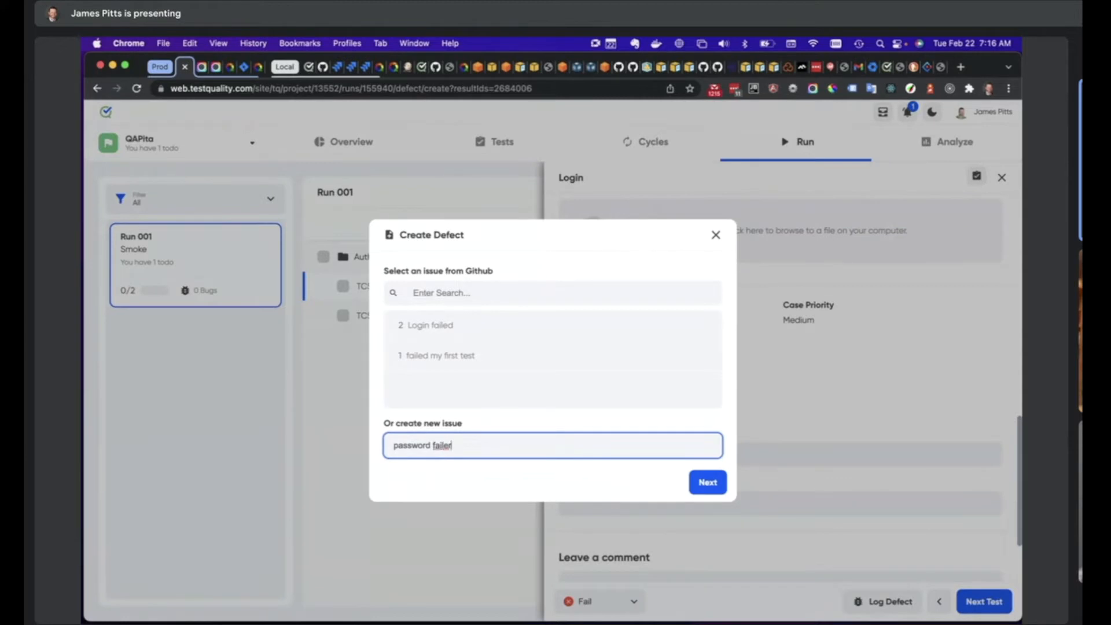
key("BackSpace")
key("BackSpace")
type("ure")
- Link the existing GitHub issue "failed my first test" to the Login test as its defect
left_click(456, 358)
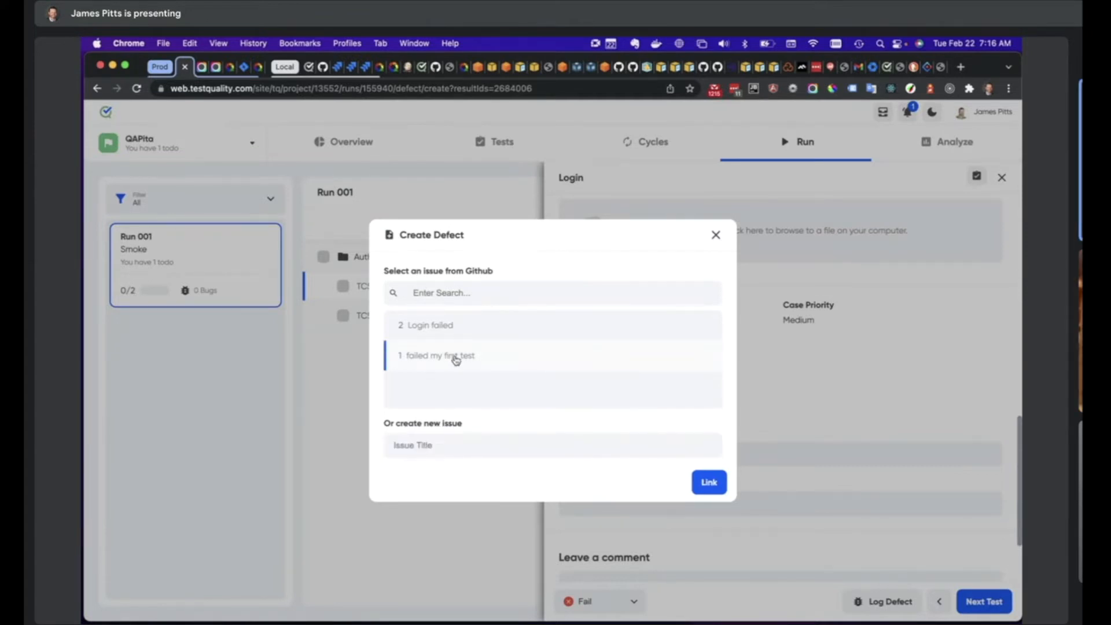
left_click(711, 485)
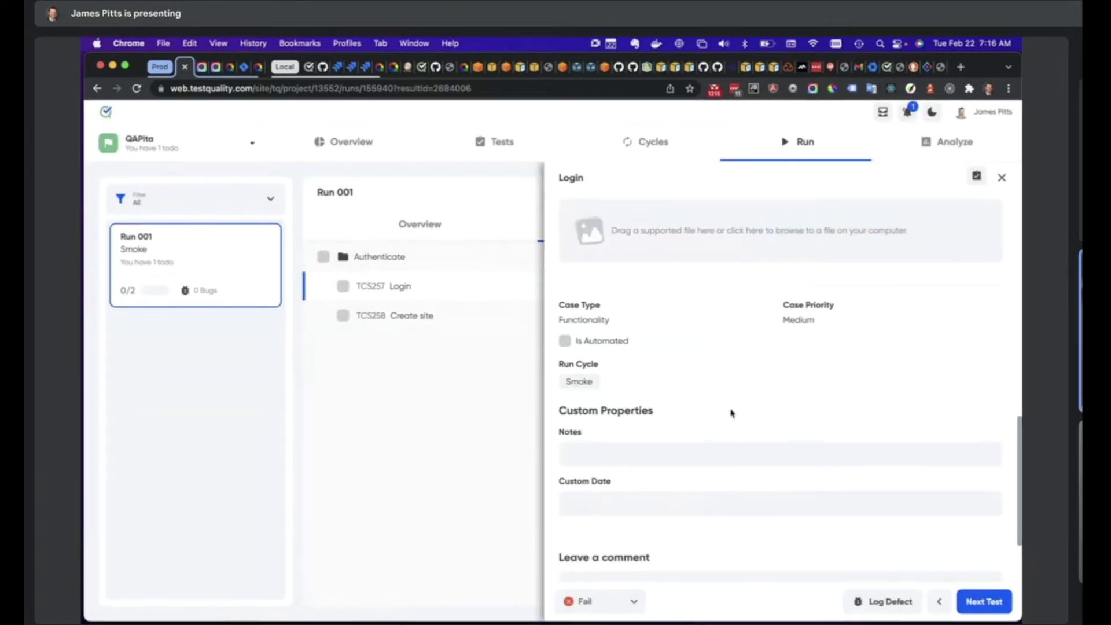
- Review the Login test's results, runs and defects, and open the linked defect "failed my first test"
scroll(730, 410, "down", 3)
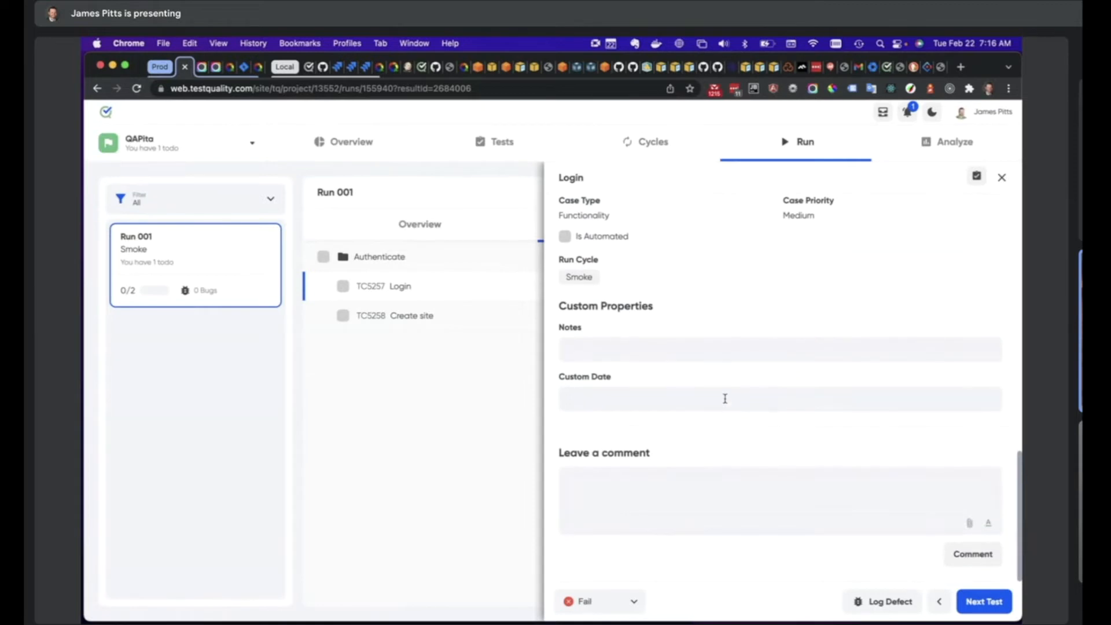
scroll(728, 408, "up", 10)
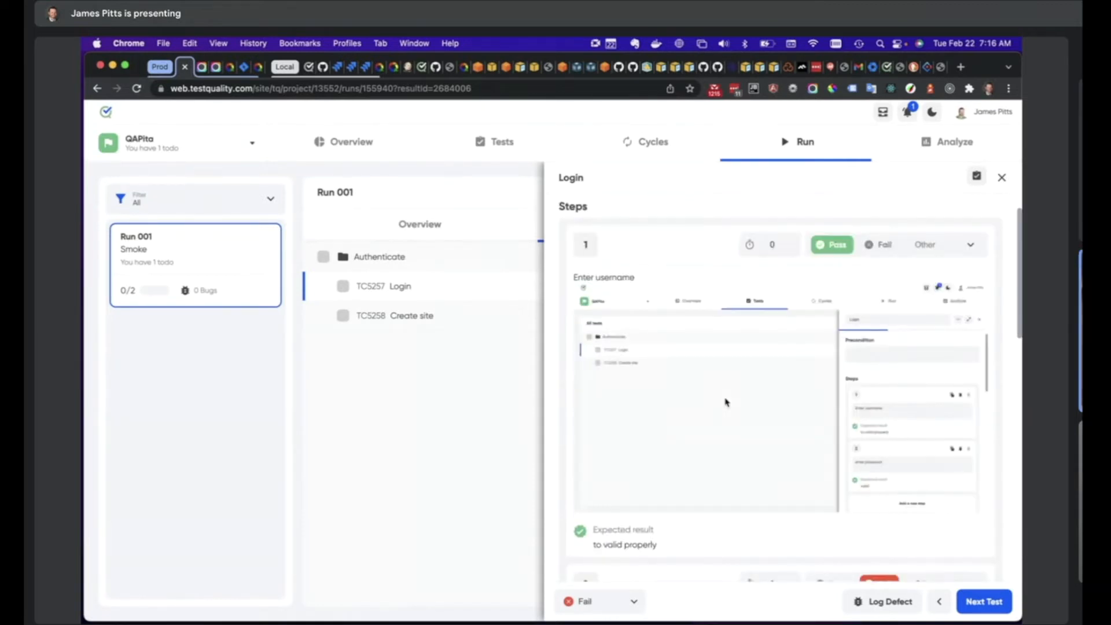
scroll(724, 400, "up", 1)
scroll(763, 347, "down", 4)
scroll(798, 312, "up", 4)
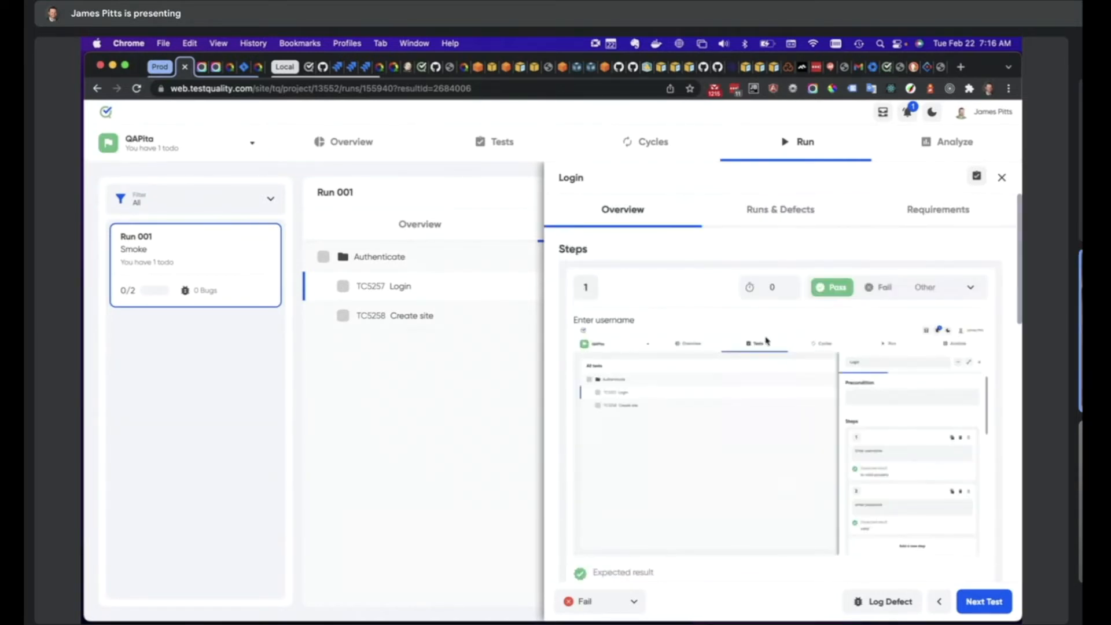
left_click(764, 213)
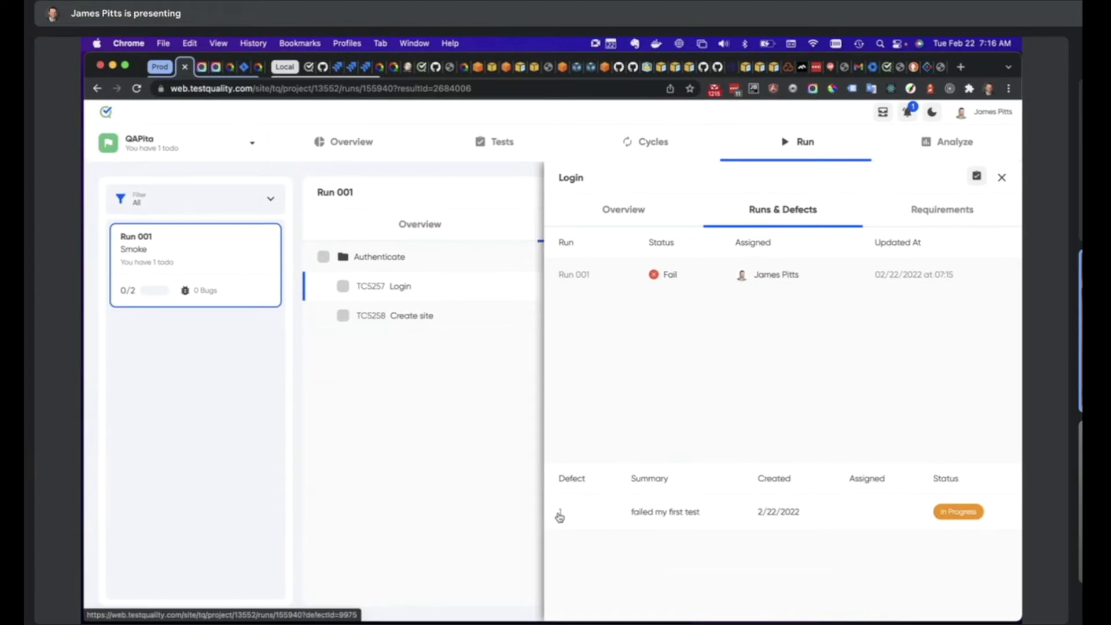
left_click(559, 517)
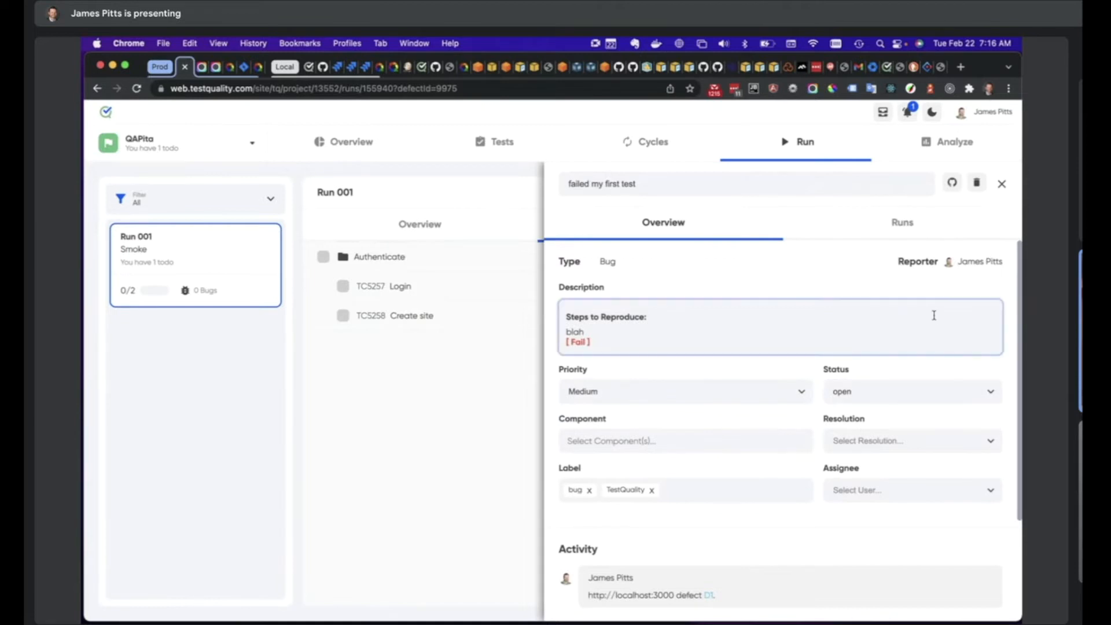
- Open the defect's GitHub issue and post the comment "Hi from GitHub" on it
left_click(952, 183)
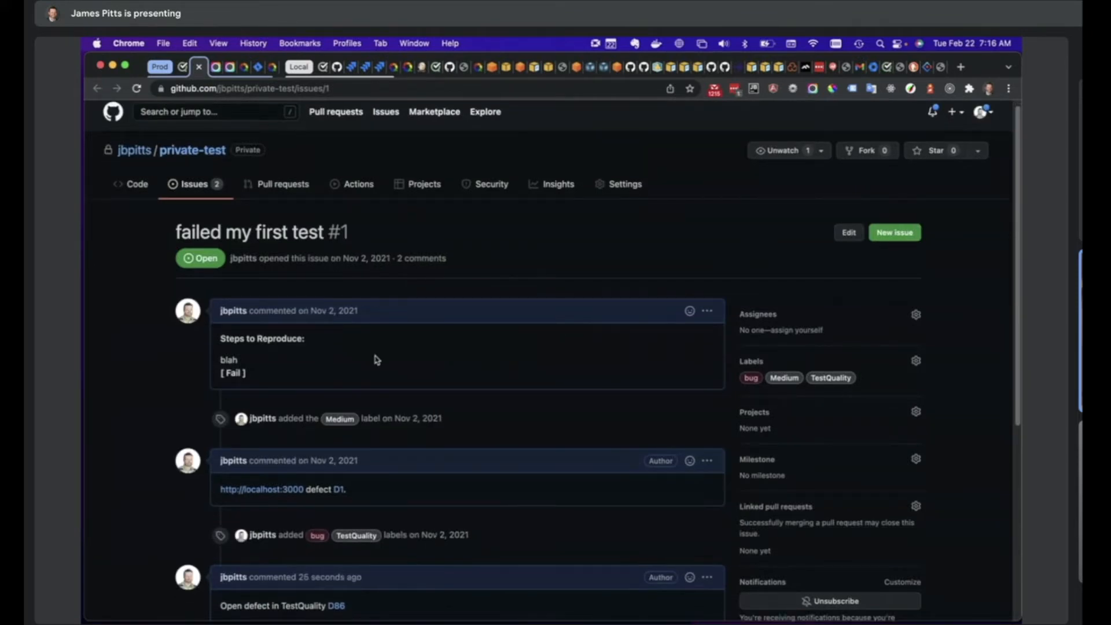
scroll(376, 359, "down", 10)
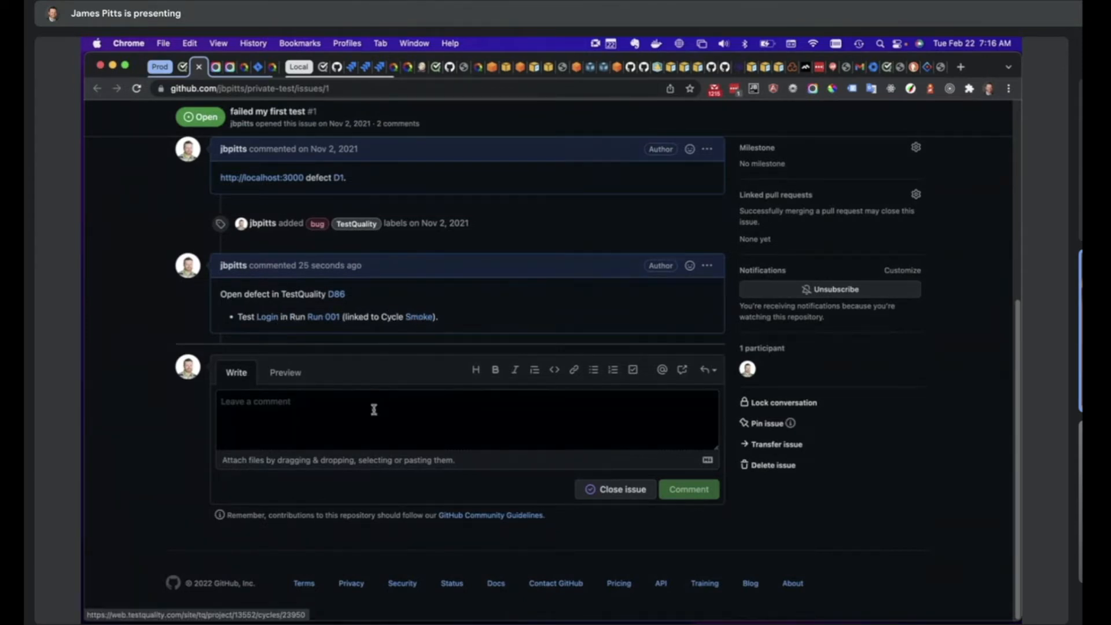
left_click(293, 404)
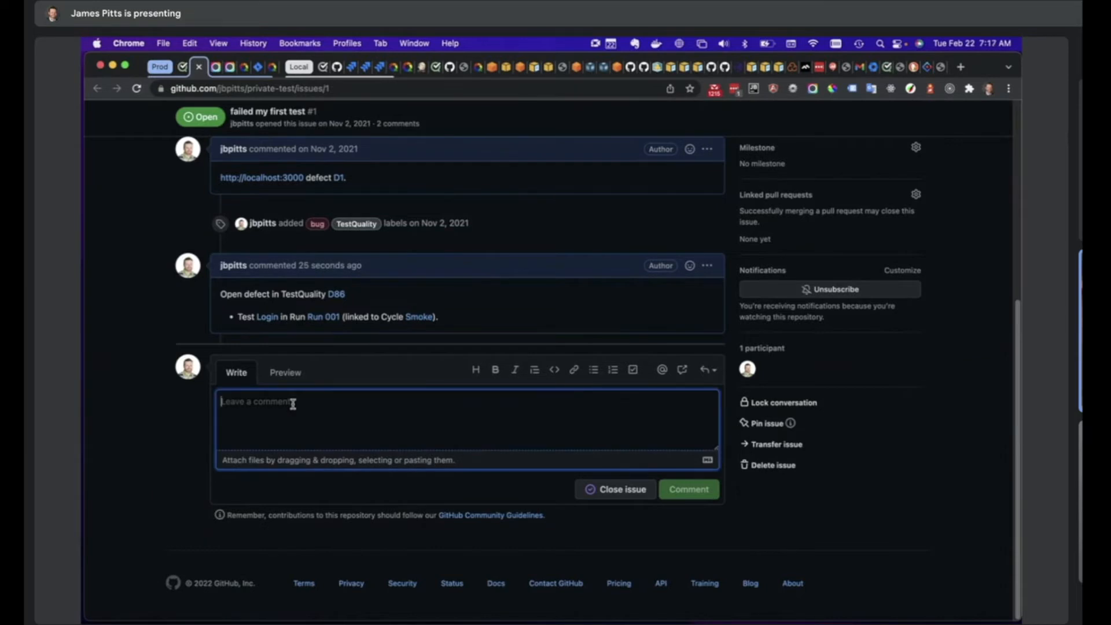
type("H")
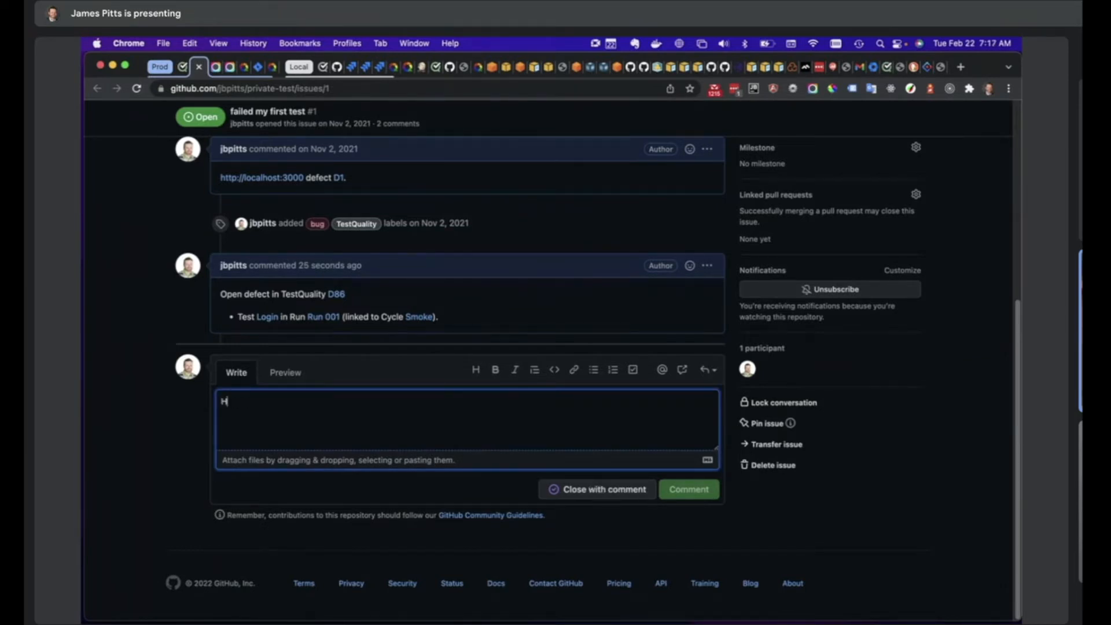
type("i from GitHub")
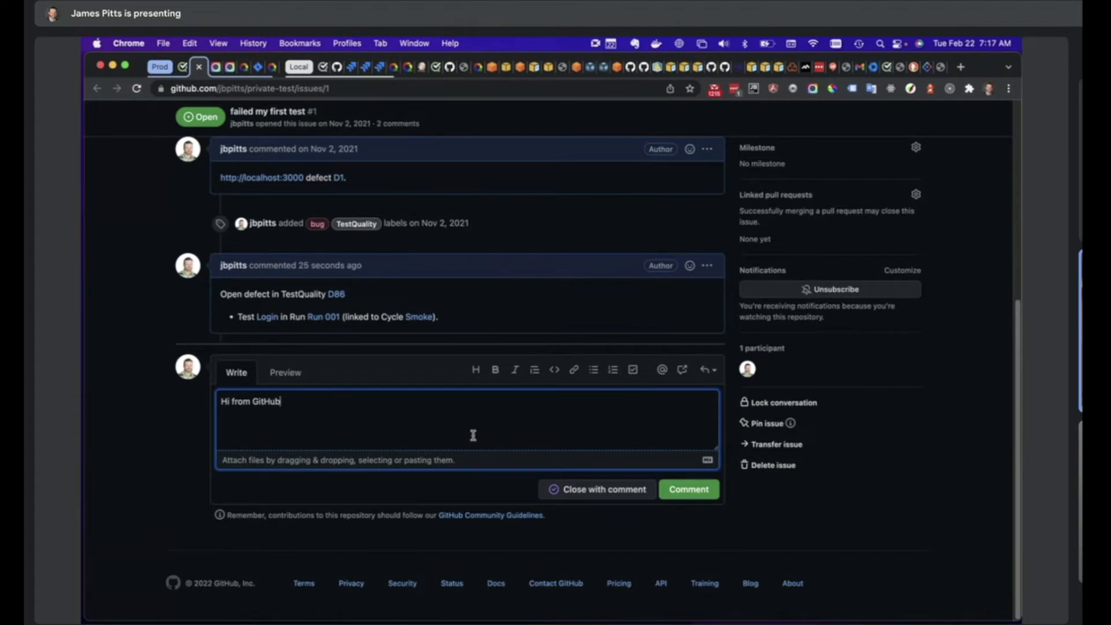
left_click(689, 490)
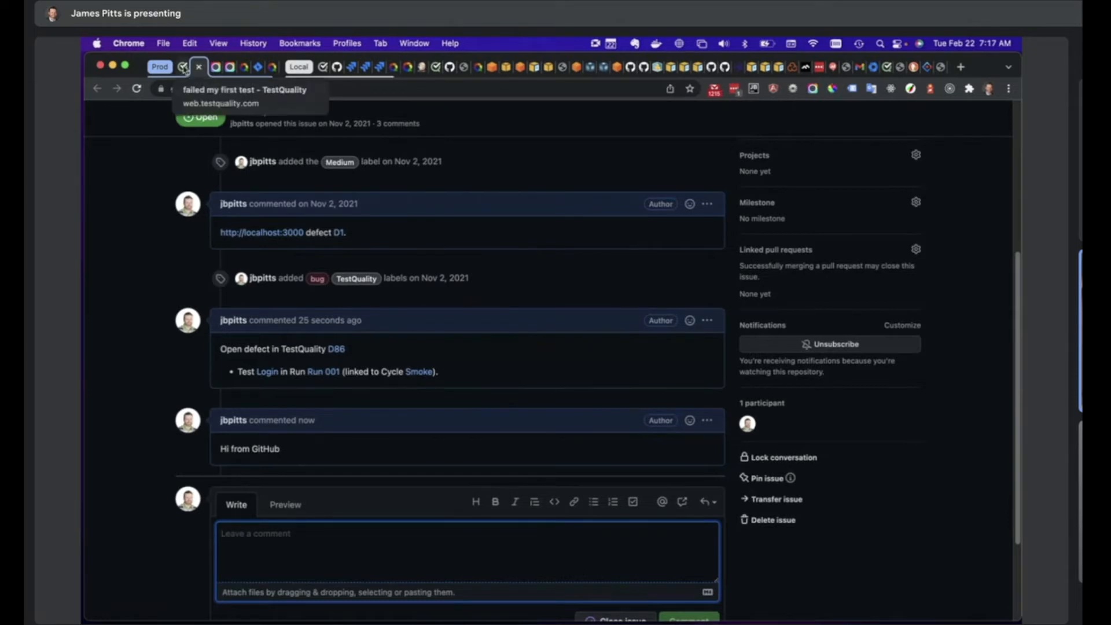
- Switch back to the defect in TestQuality and post the comment "Hi from TestQuailty" in its activity
left_click(184, 67)
scroll(696, 336, "down", 5)
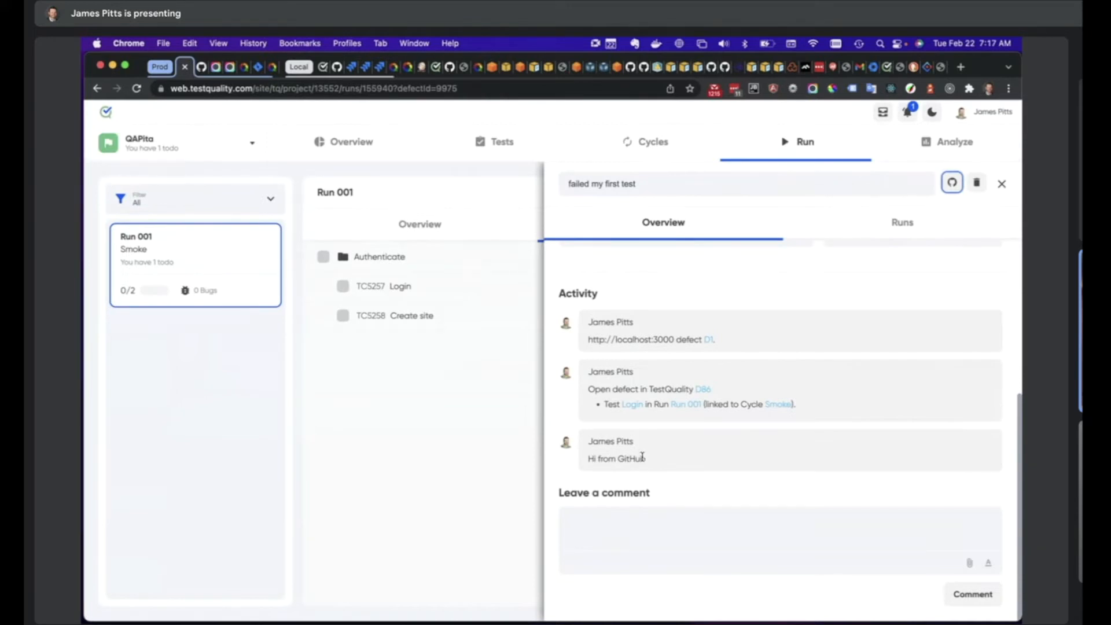
left_click(635, 529)
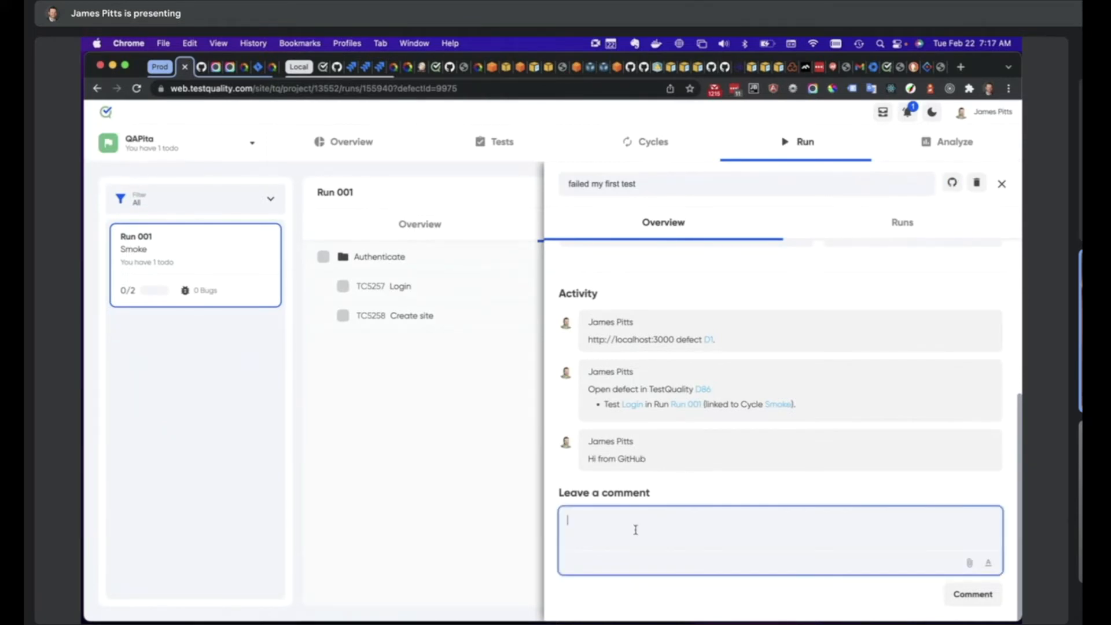
type("Hi from TestQuality")
left_click(989, 594)
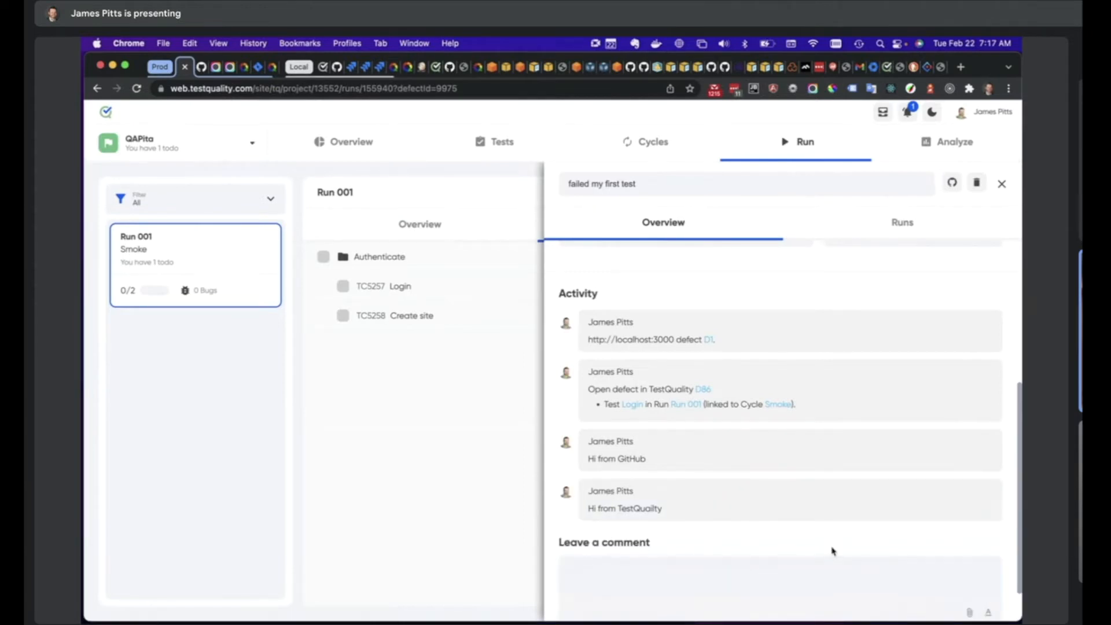
- Check the GitHub issue for the comment posted from TestQuality and look over its thread
left_click(202, 67)
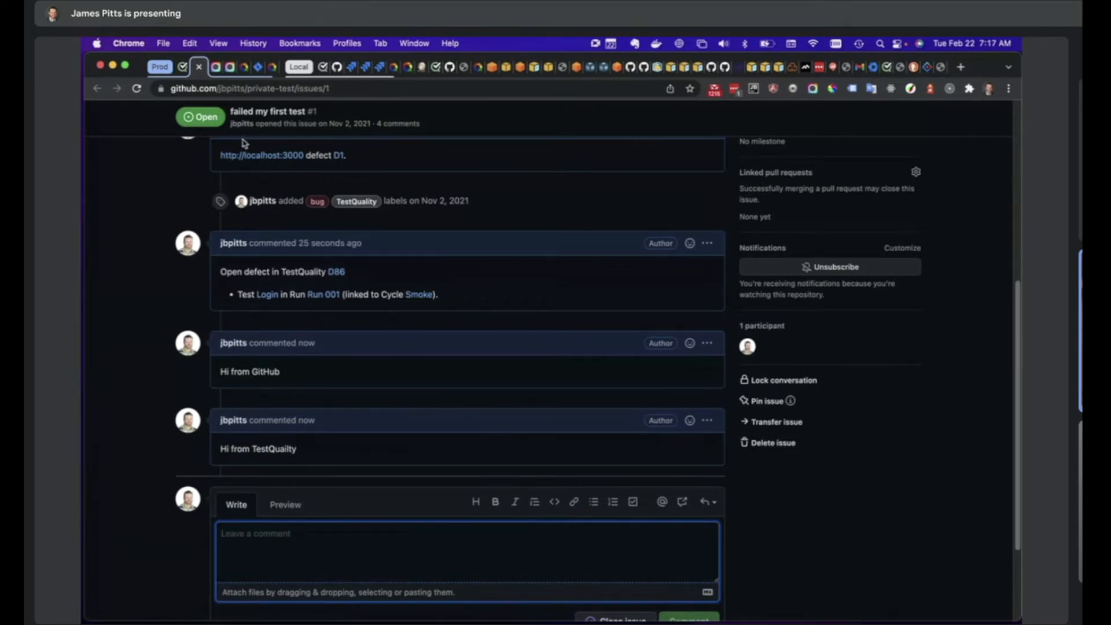
scroll(535, 313, "up", 5)
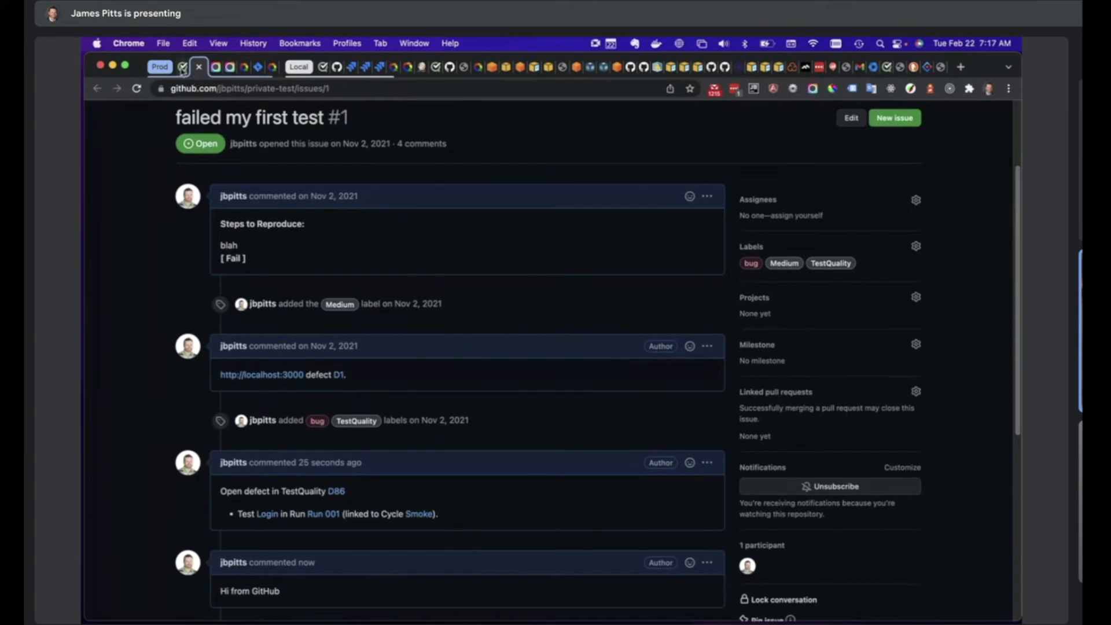
- Switch back to the defect in TestQuality, look at its status options and set its priority to Highest
left_click(182, 67)
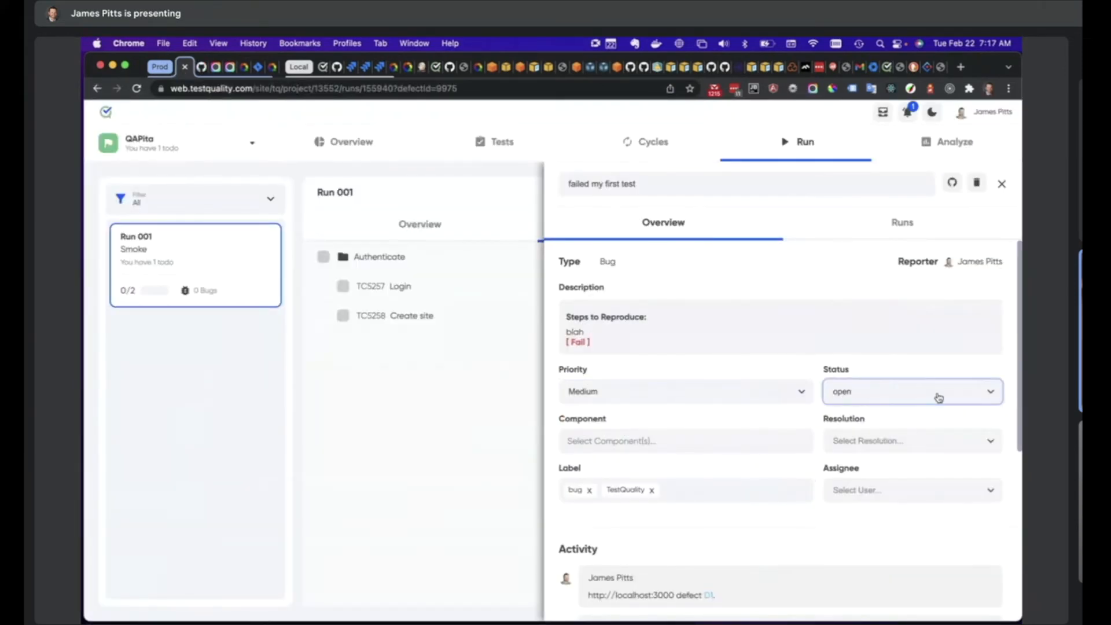
left_click(938, 397)
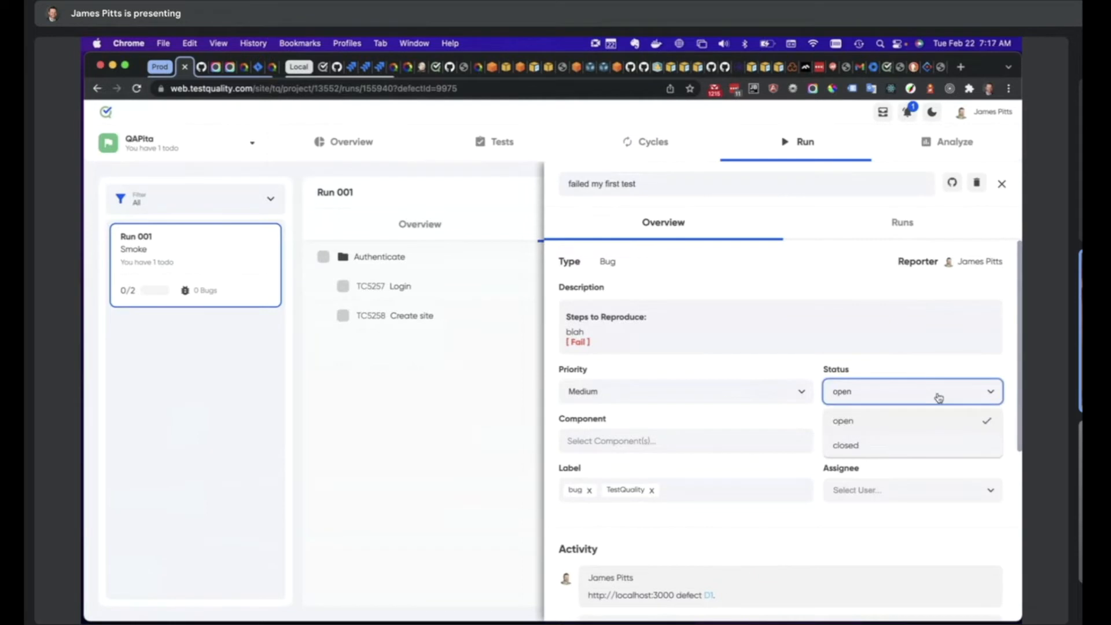
left_click(894, 371)
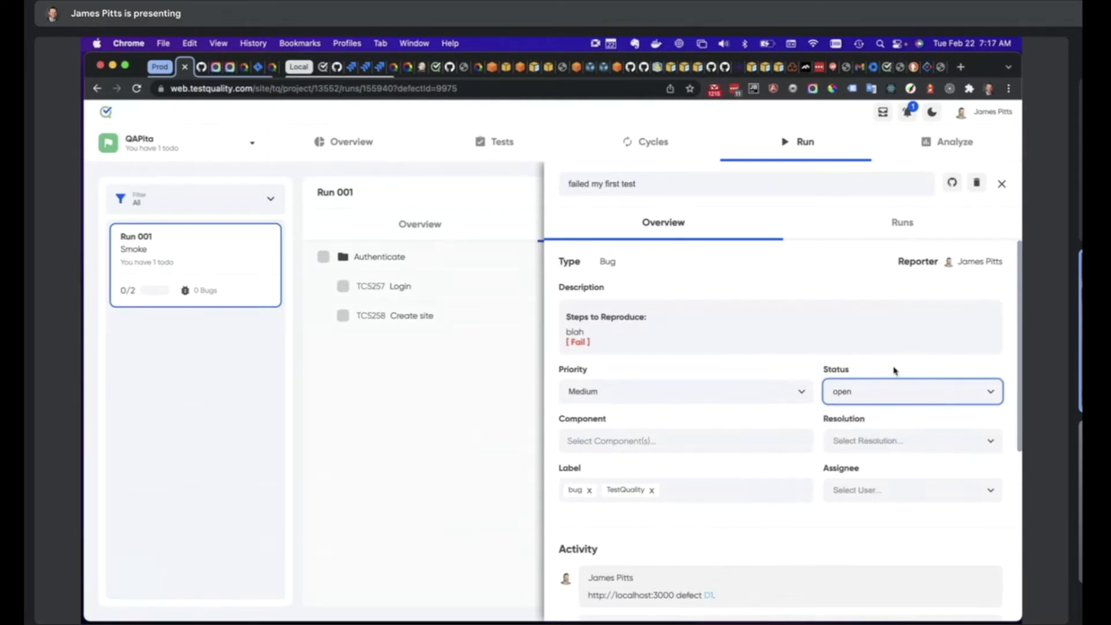
left_click(755, 396)
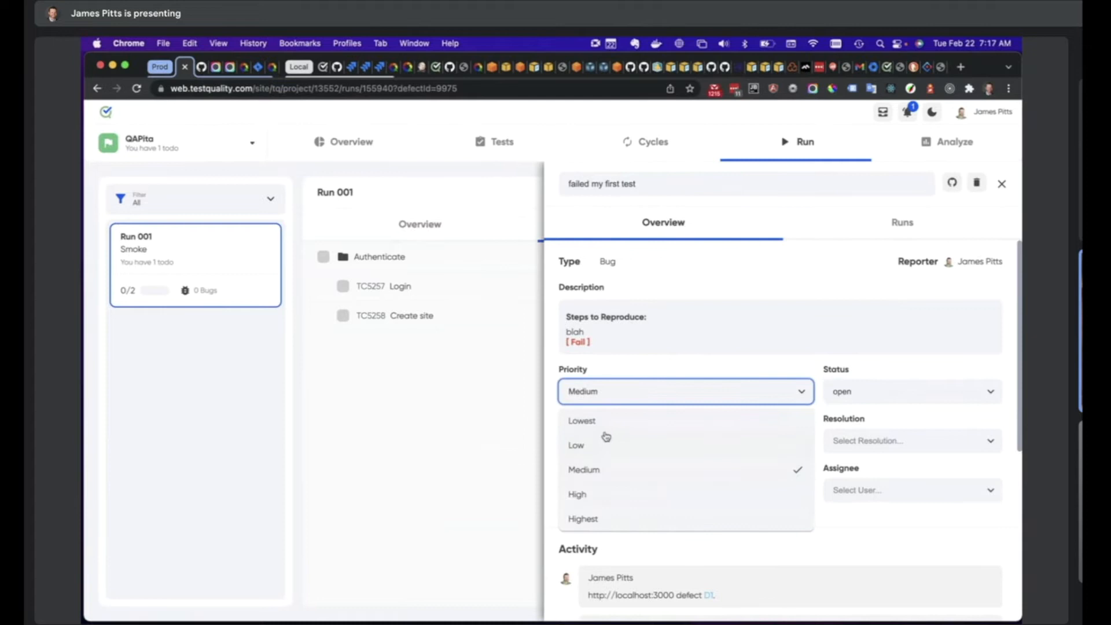
left_click(607, 518)
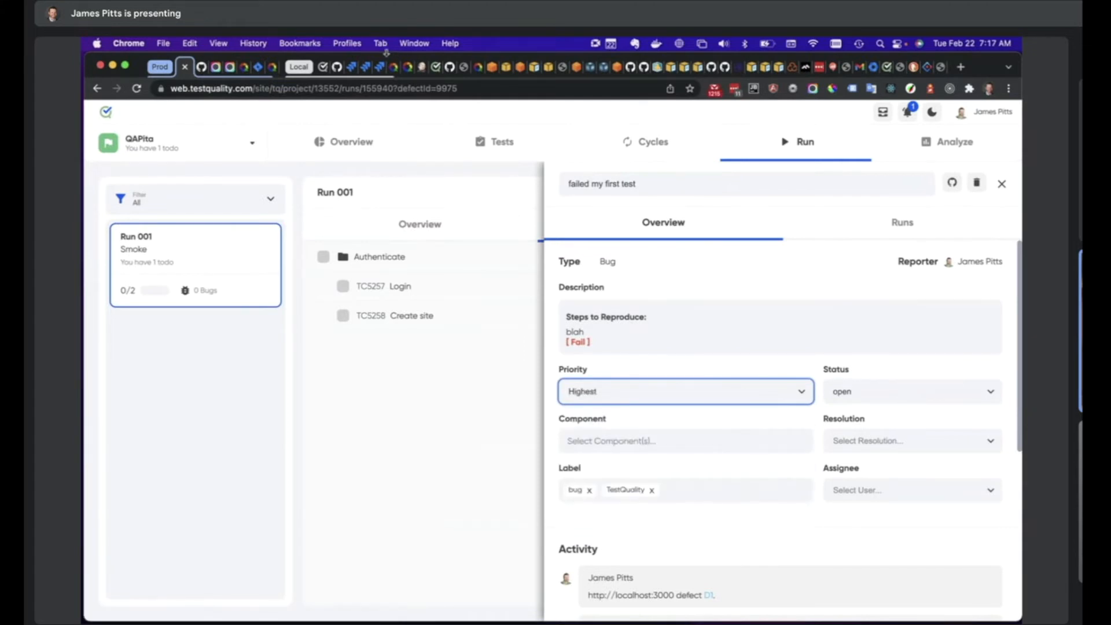
- Check the labels on the defect's GitHub issue for the changed priority and return to the defect in TestQuality
left_click(201, 68)
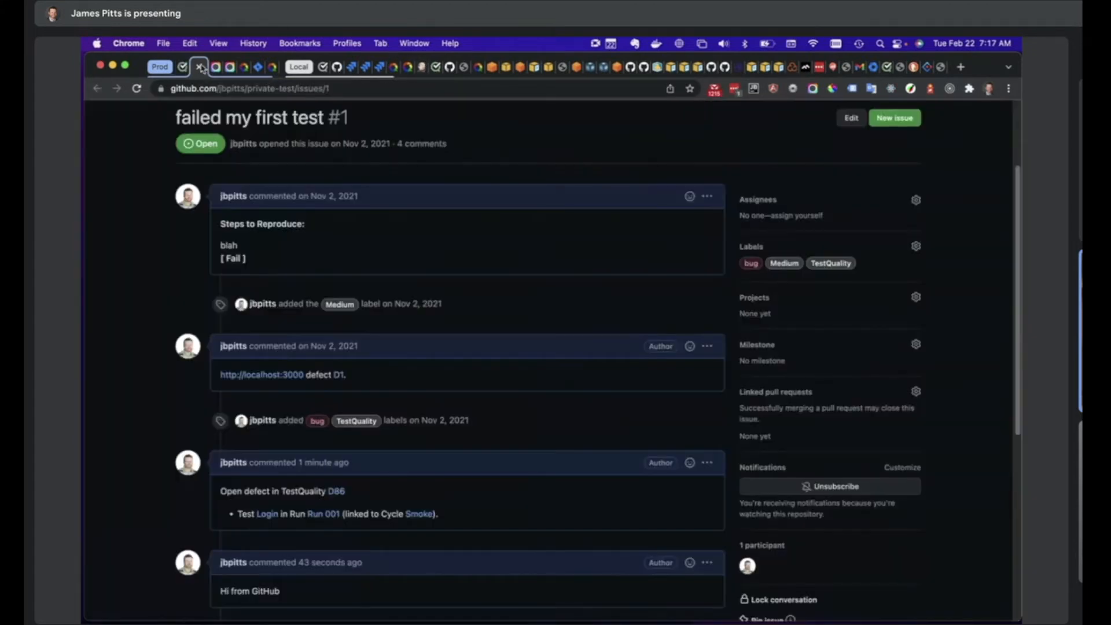
scroll(677, 245, "down", 1)
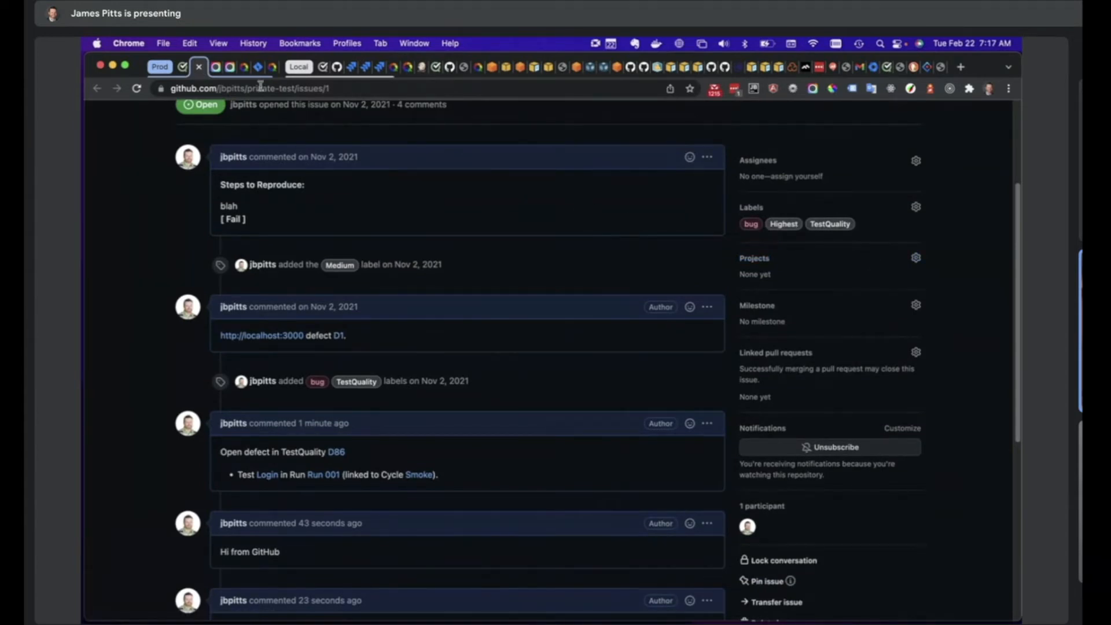
left_click(183, 68)
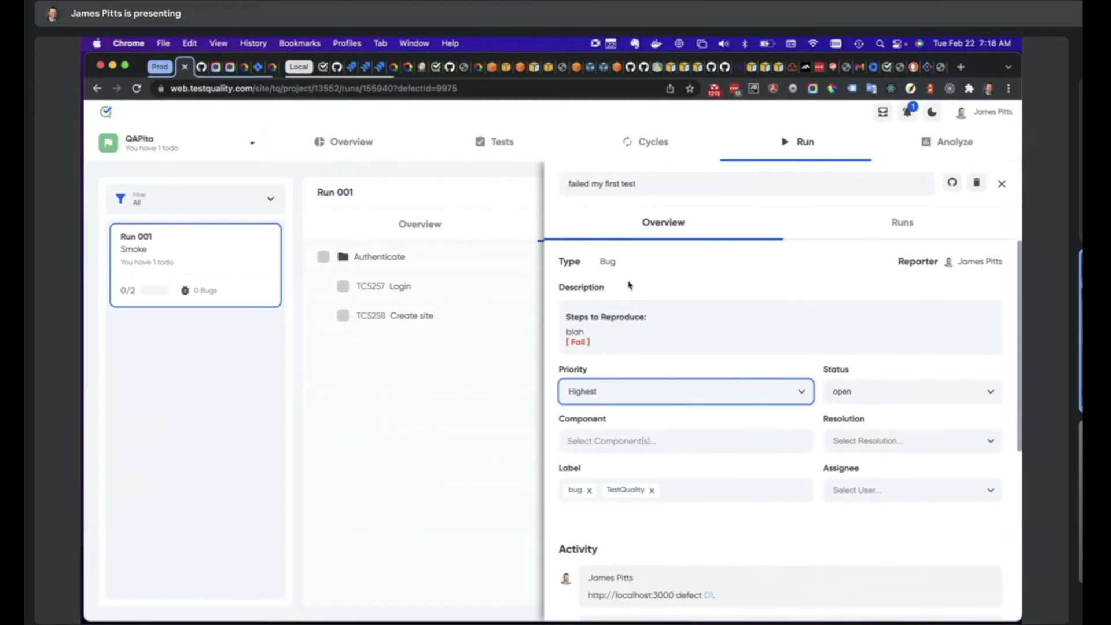
- Close the defect, mark step 1 of the Create site test in Run 001 as Pass and complete the run
left_click(1002, 184)
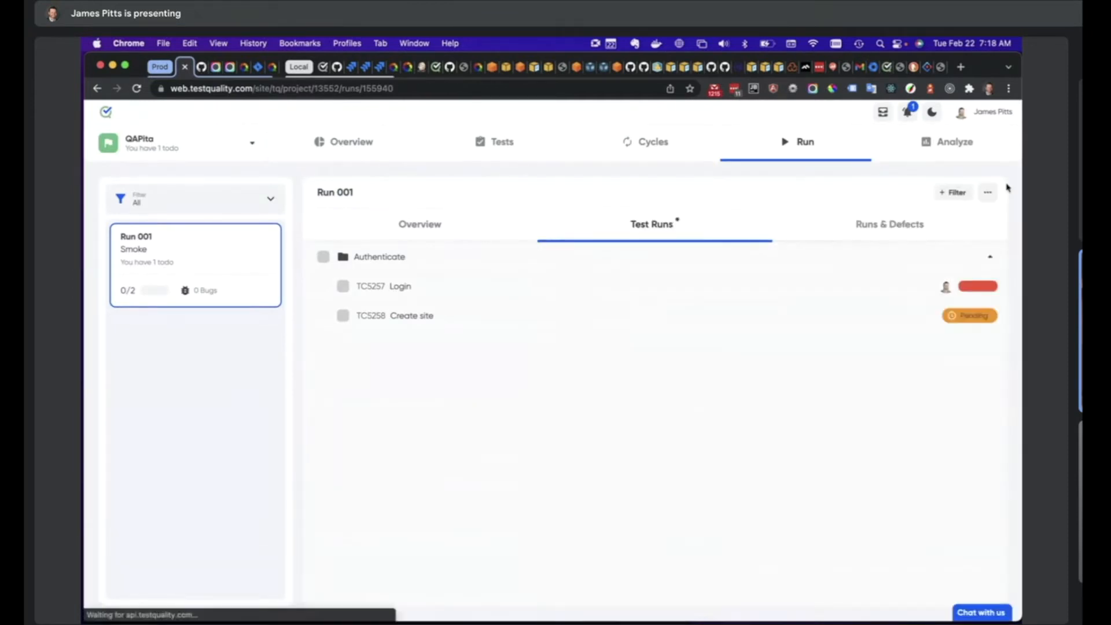
left_click(479, 317)
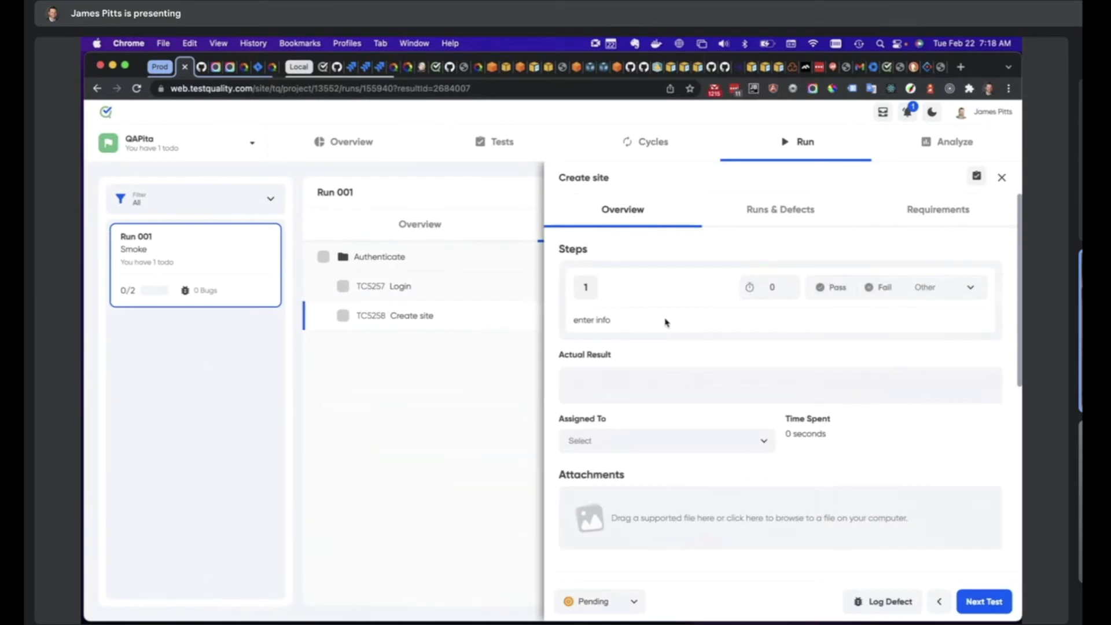
left_click(836, 290)
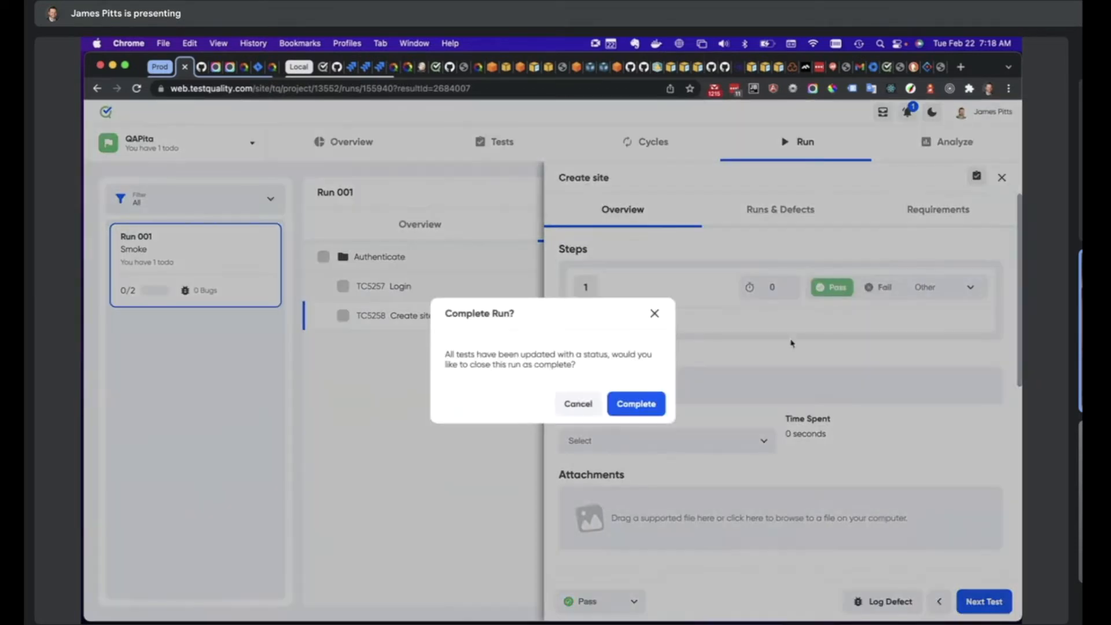
left_click(640, 405)
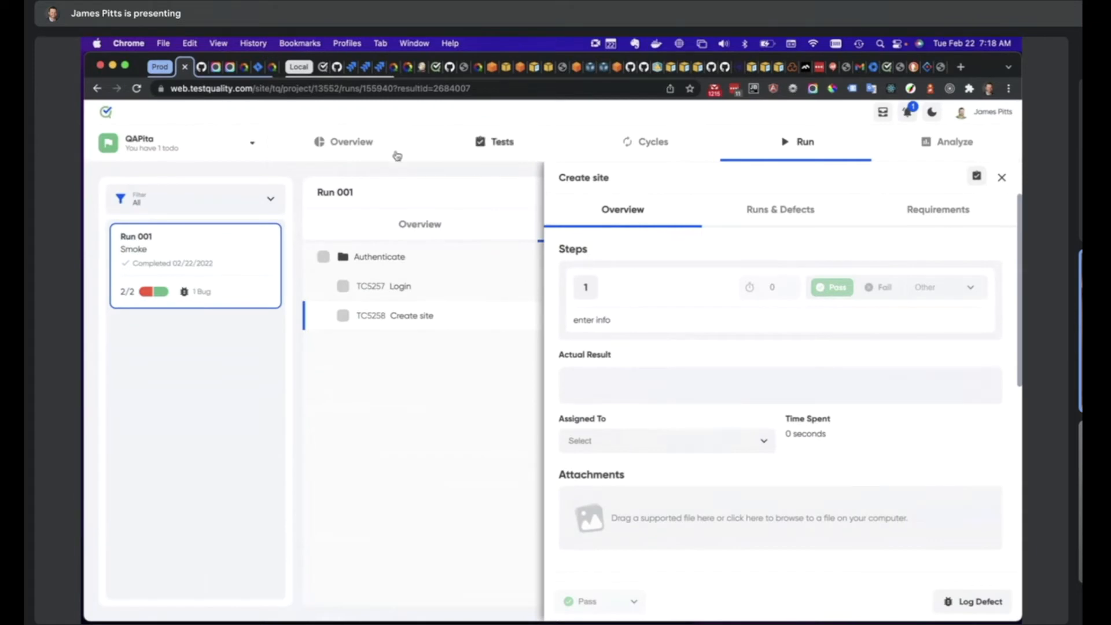
- Review the QAPita project overview, including its pass and fail chart, runs and defects
left_click(349, 144)
scroll(307, 306, "down", 3)
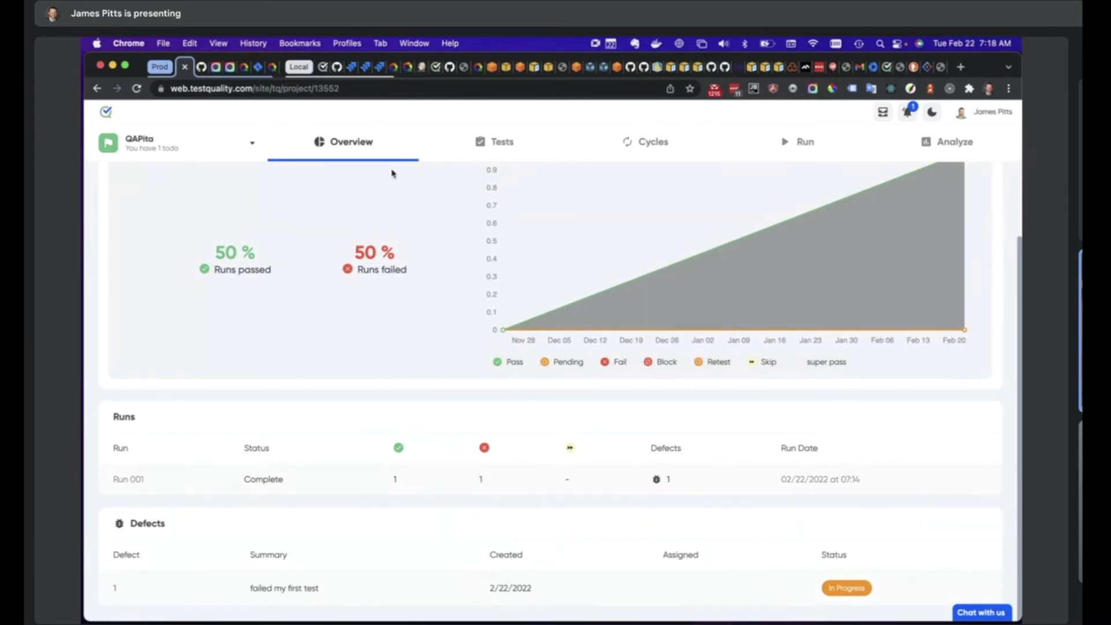
scroll(403, 221, "up", 3)
scroll(402, 220, "up", 1)
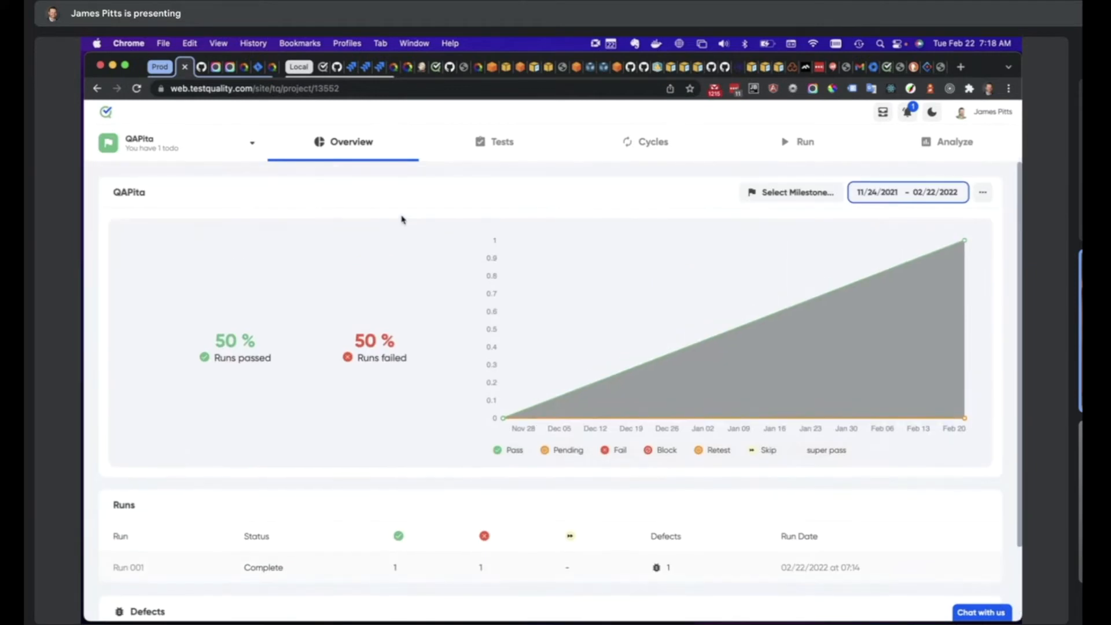
- Look through the project's Growth, Quality, Reliability and Requirements analysis reports
left_click(960, 144)
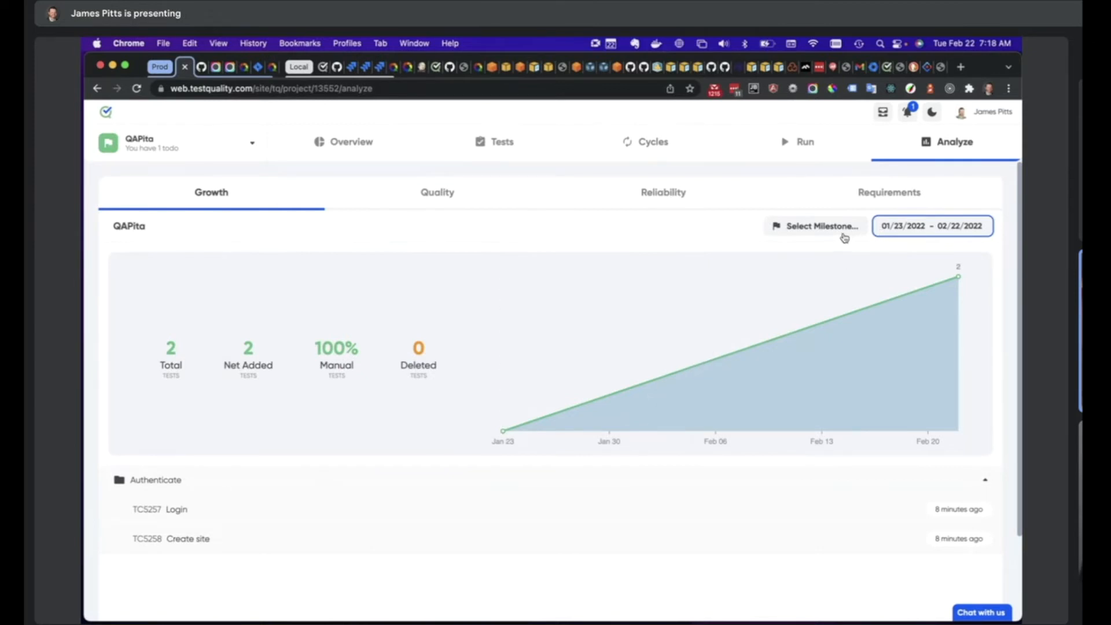
left_click(429, 198)
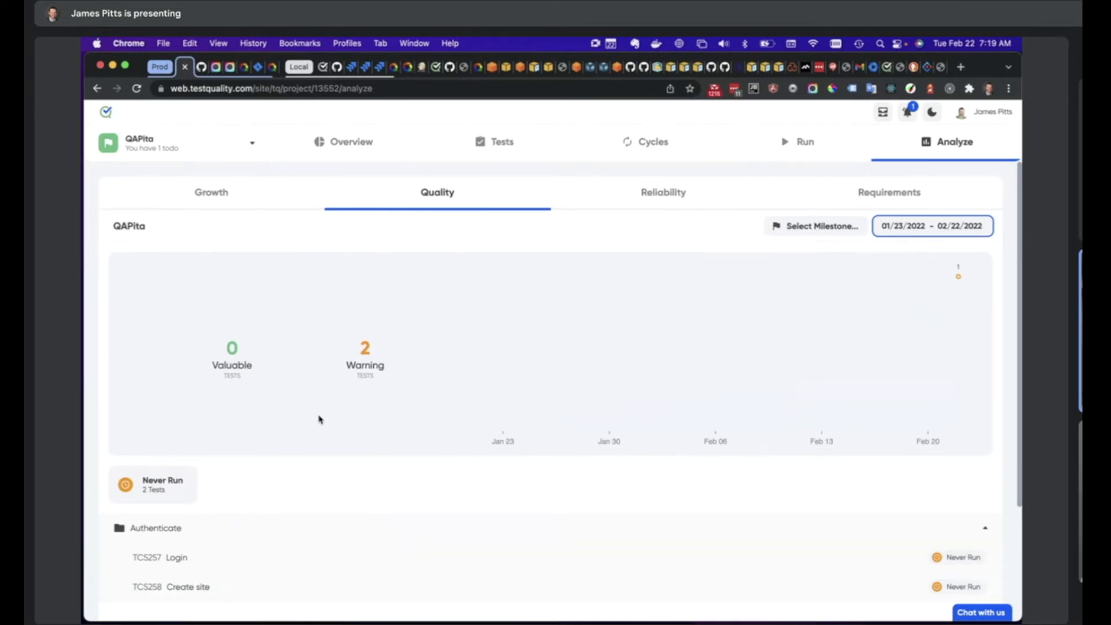
left_click(661, 194)
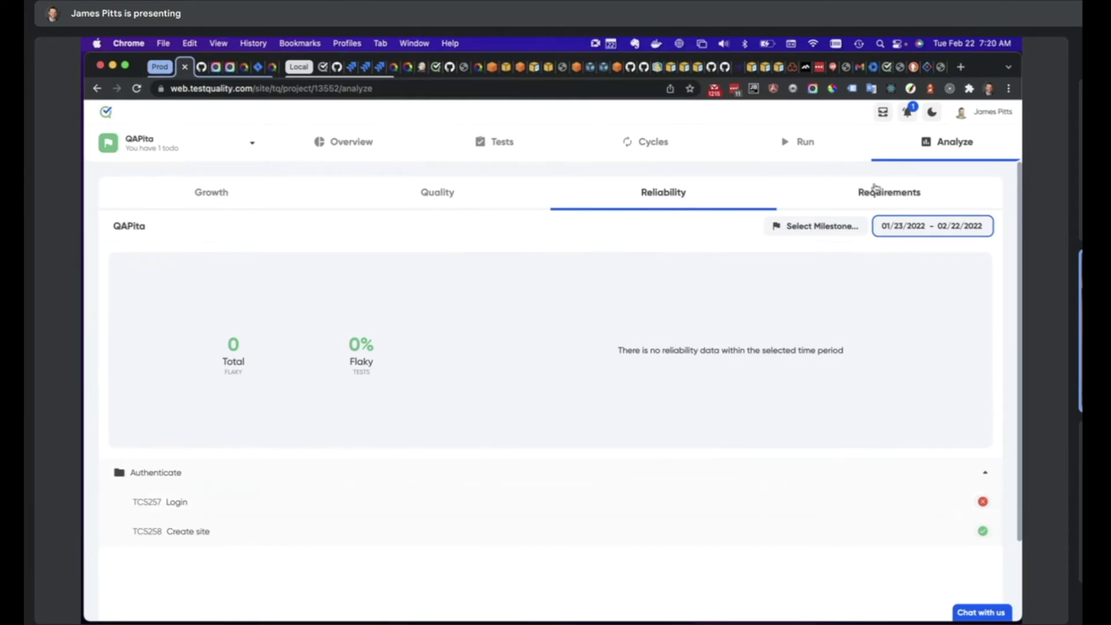
left_click(872, 192)
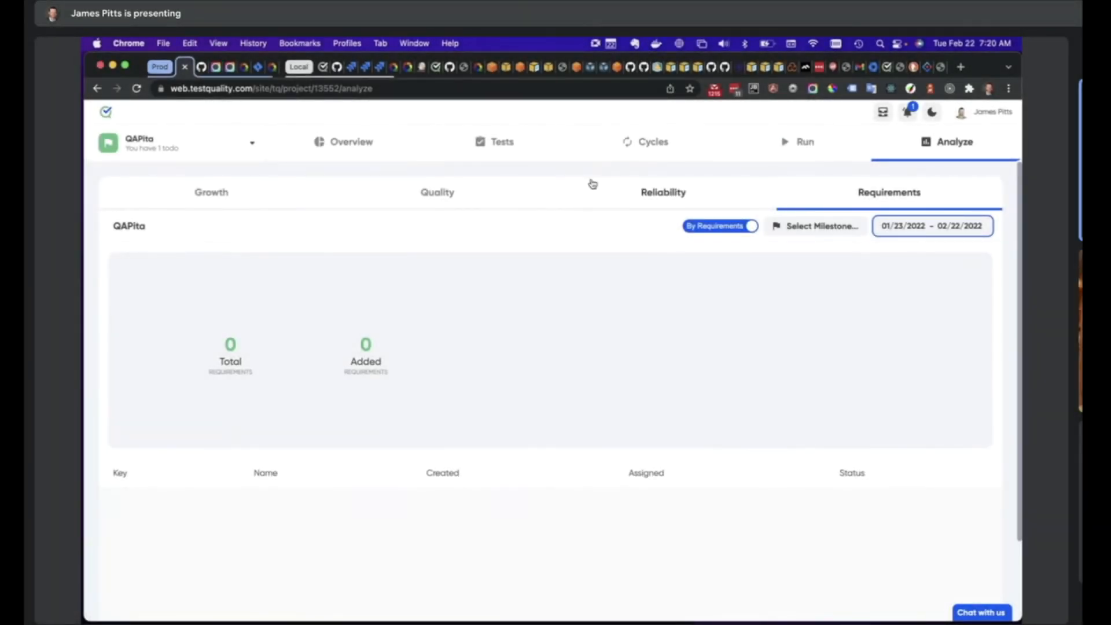
- Add the existing GitHub issue "Login failed" as a requirement of the Login test
left_click(502, 146)
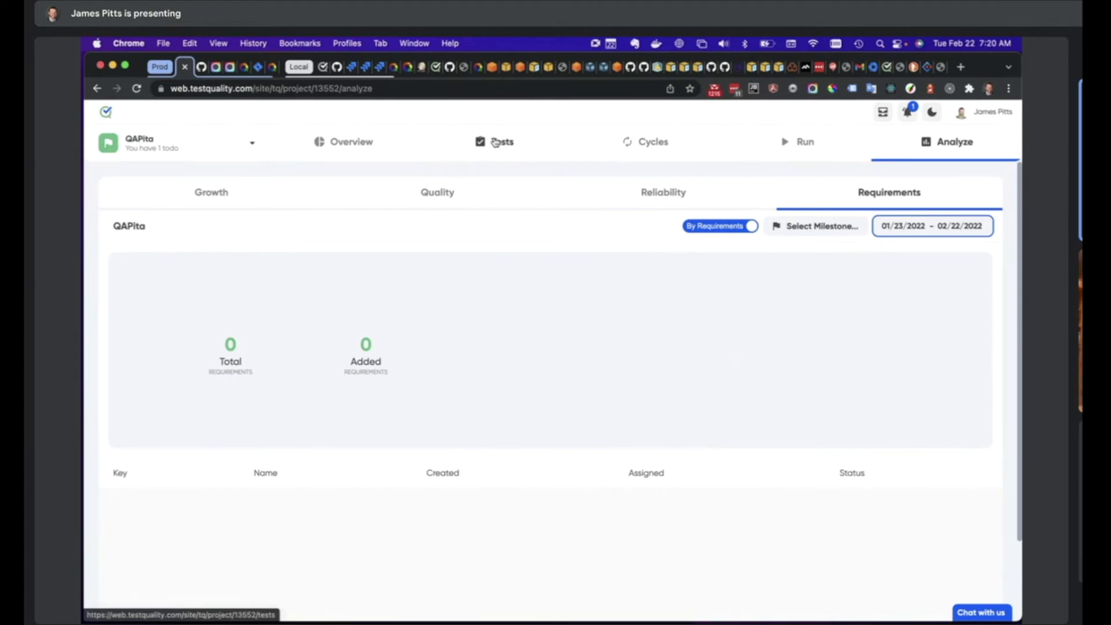
left_click(196, 255)
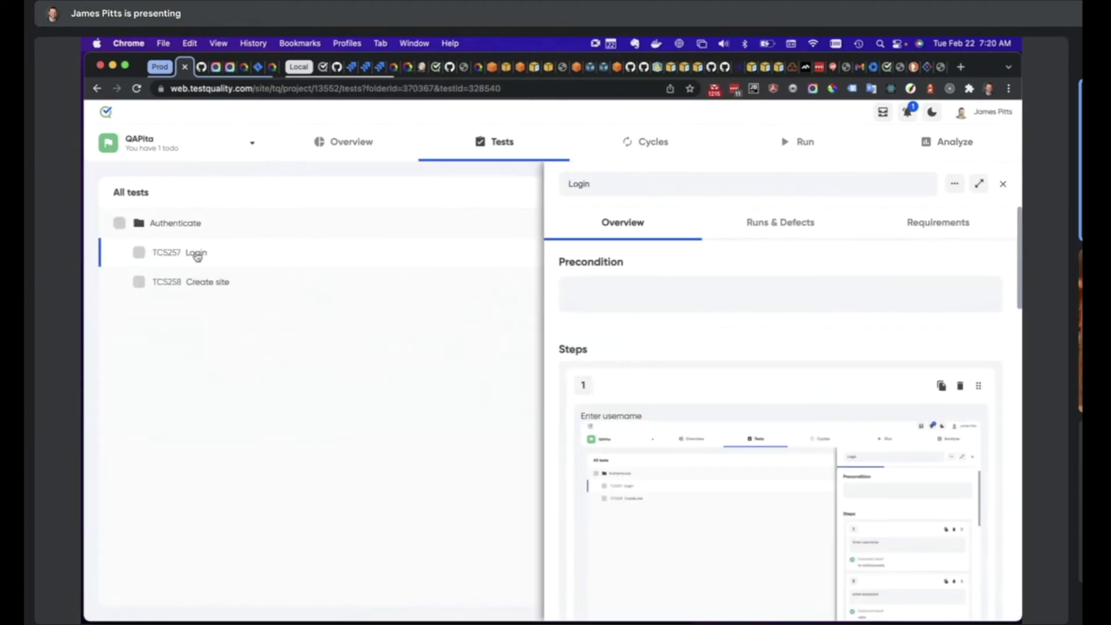
left_click(931, 226)
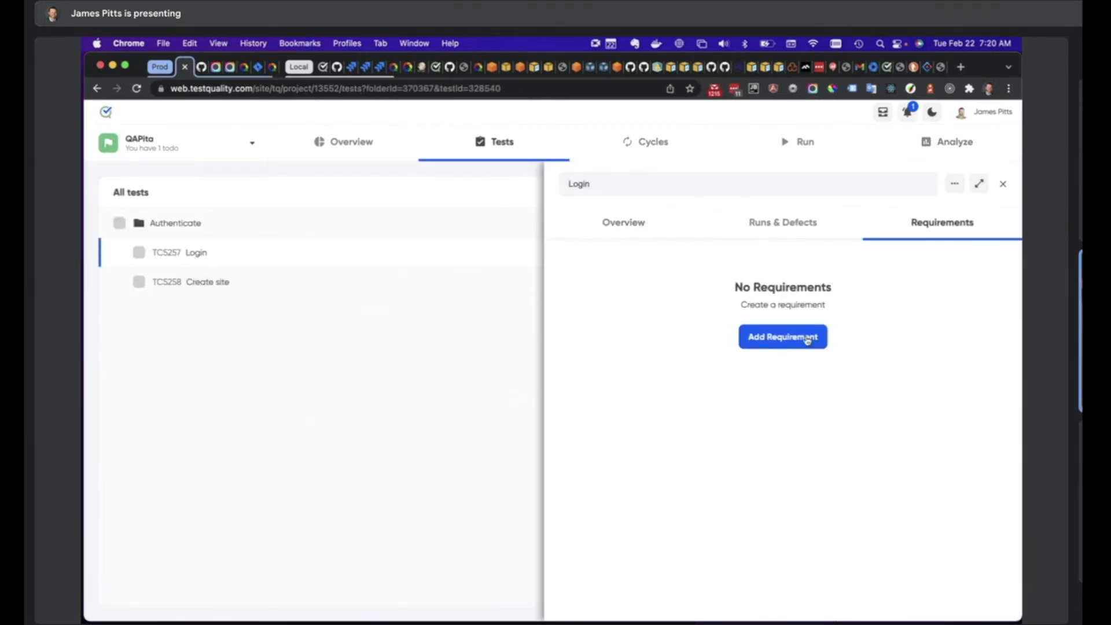
left_click(786, 345)
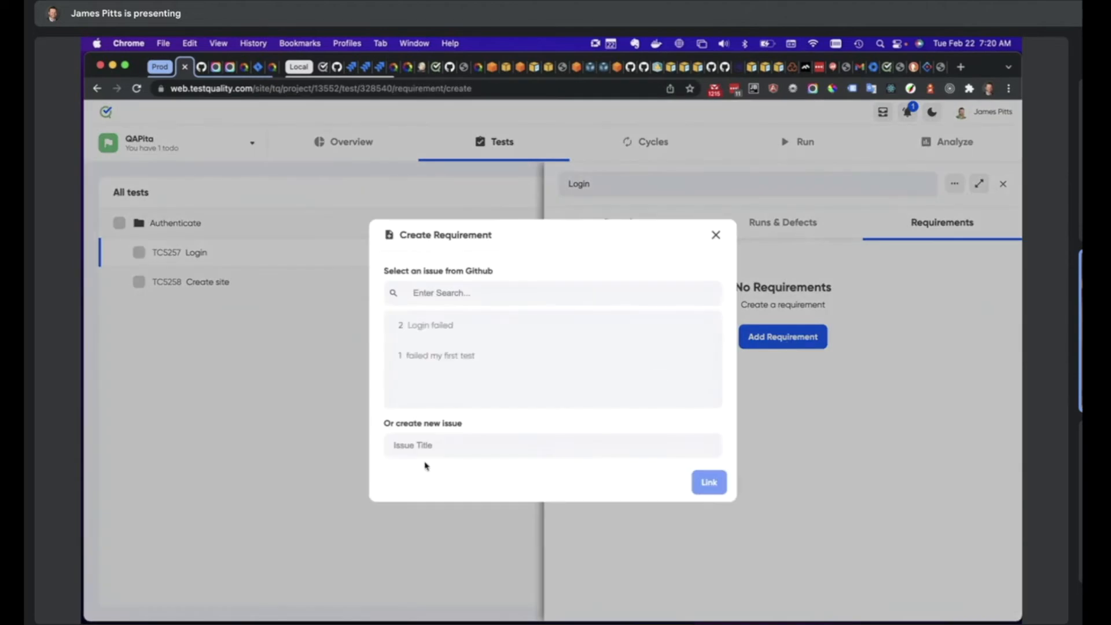
left_click(415, 447)
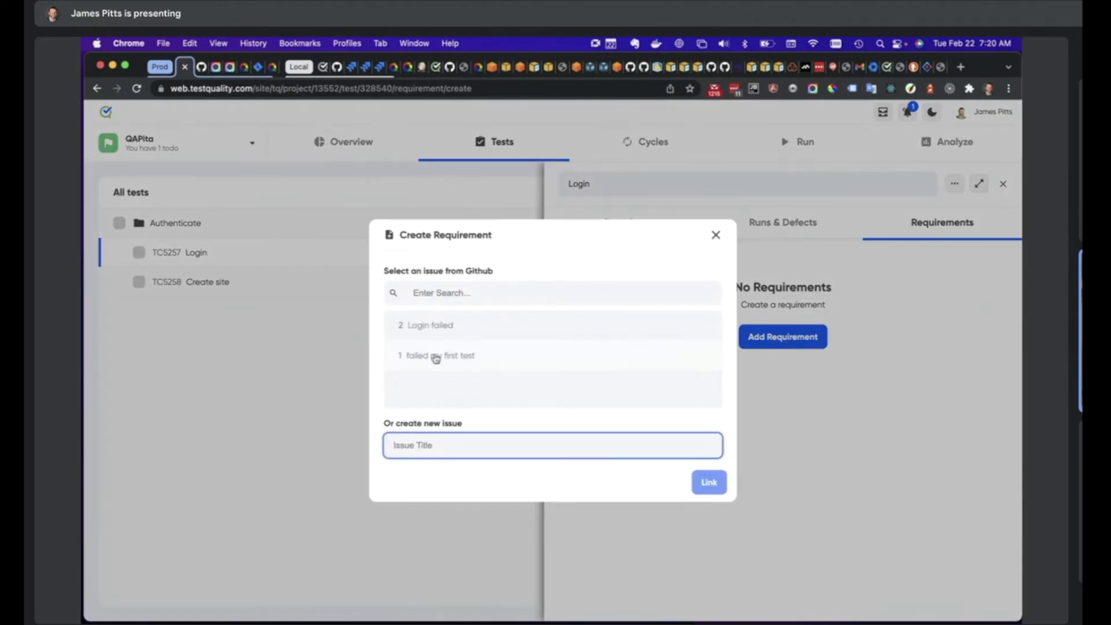
left_click(444, 331)
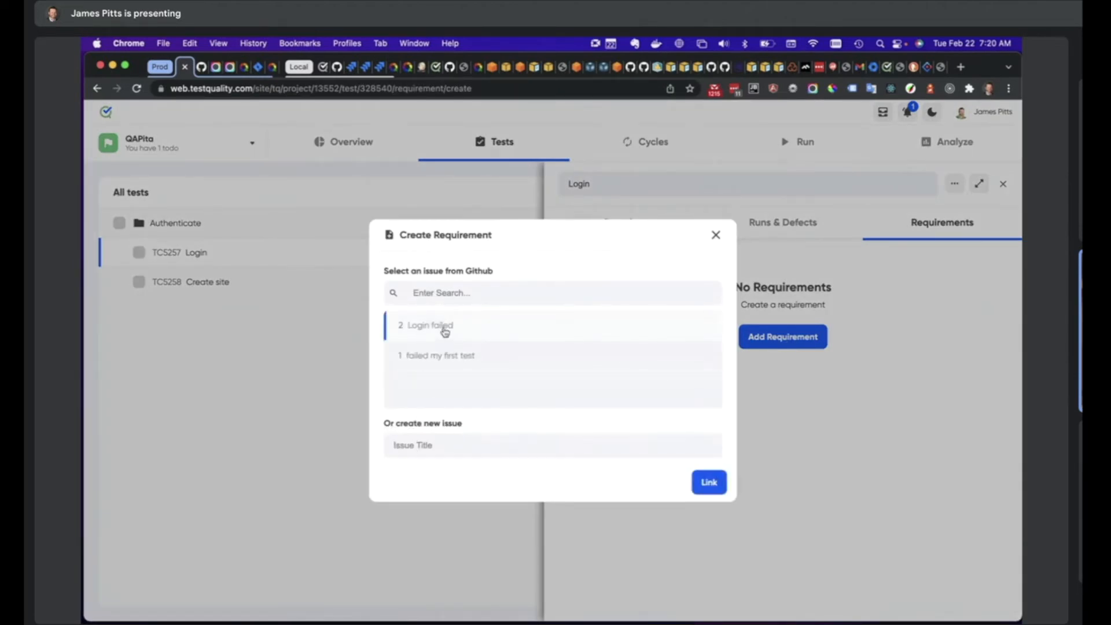
left_click(714, 485)
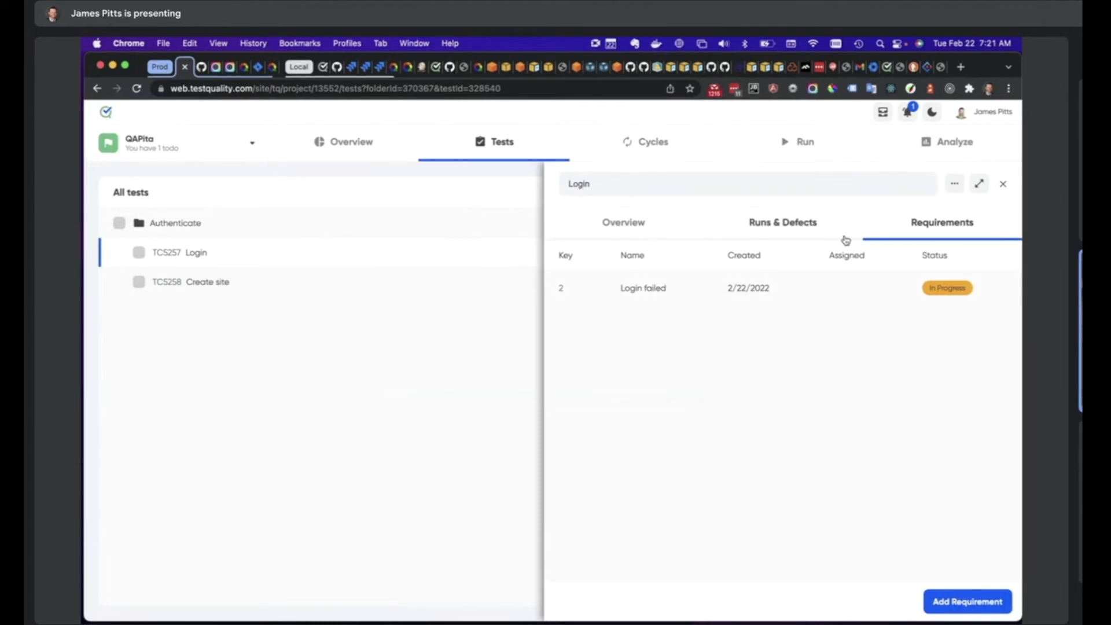
- View the details of the Login test's requirement, and close both the requirement and the test
left_click(639, 302)
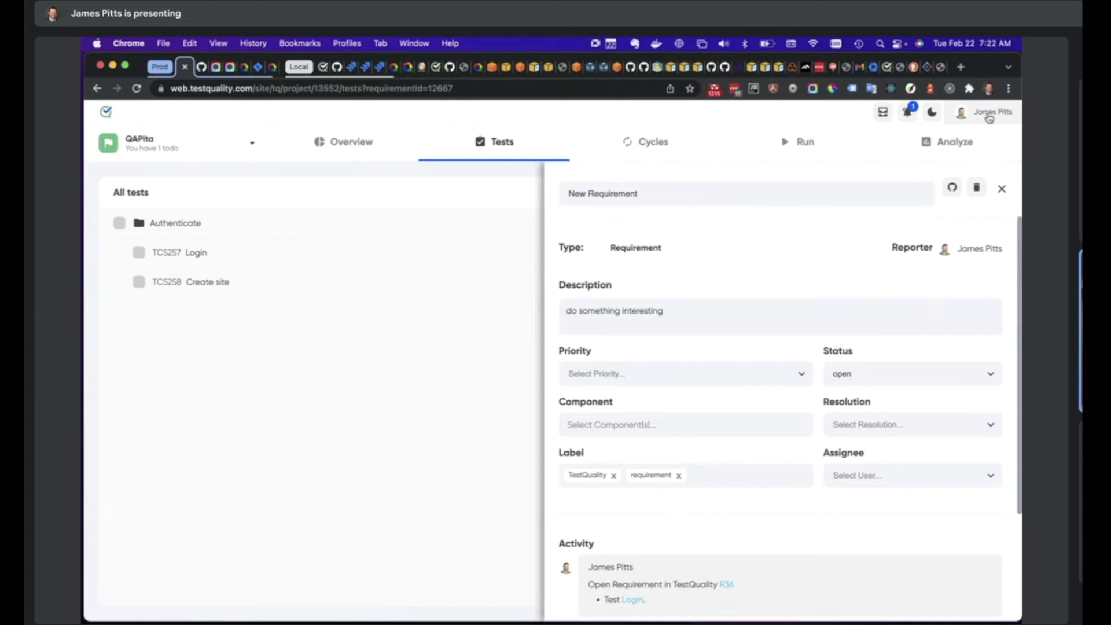
left_click(1001, 188)
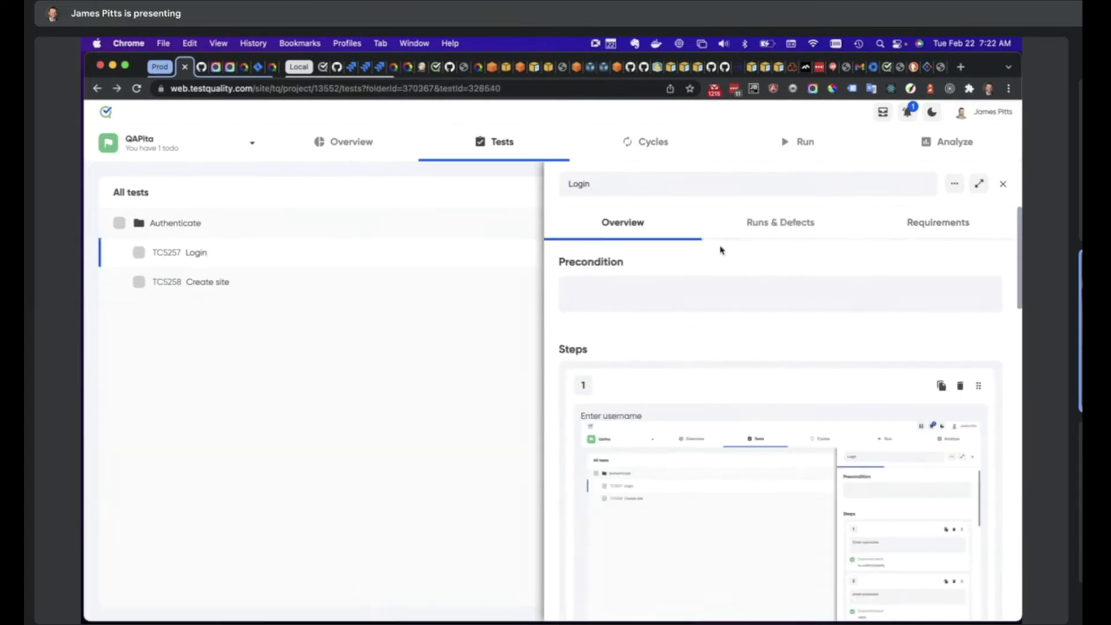
left_click(1003, 184)
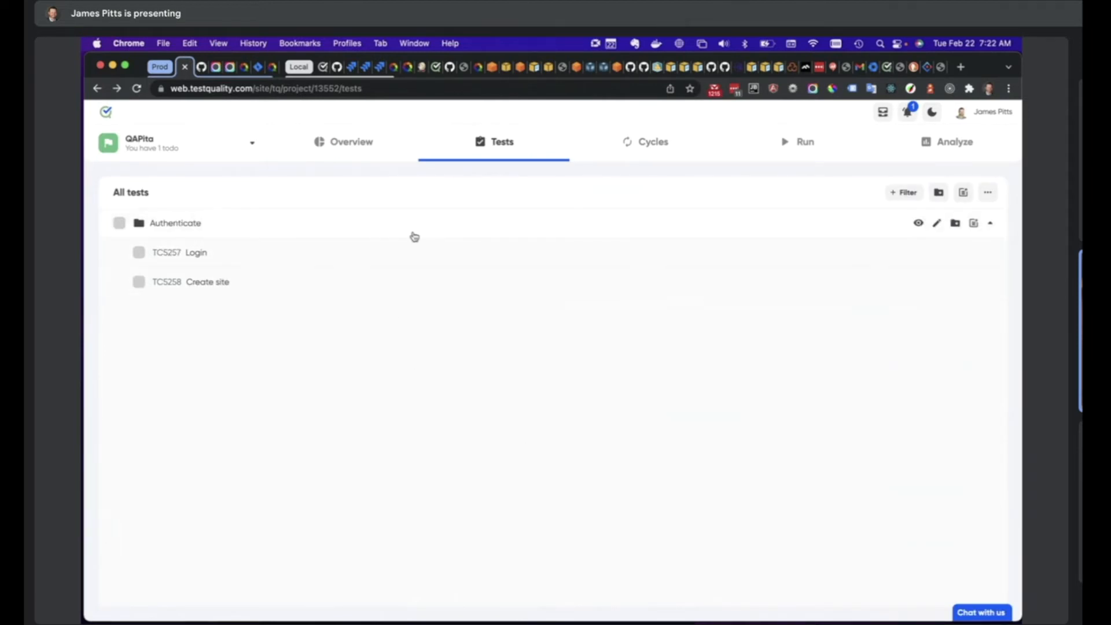
- Create a cycle named "Regression" and add the Login test to it
left_click(659, 154)
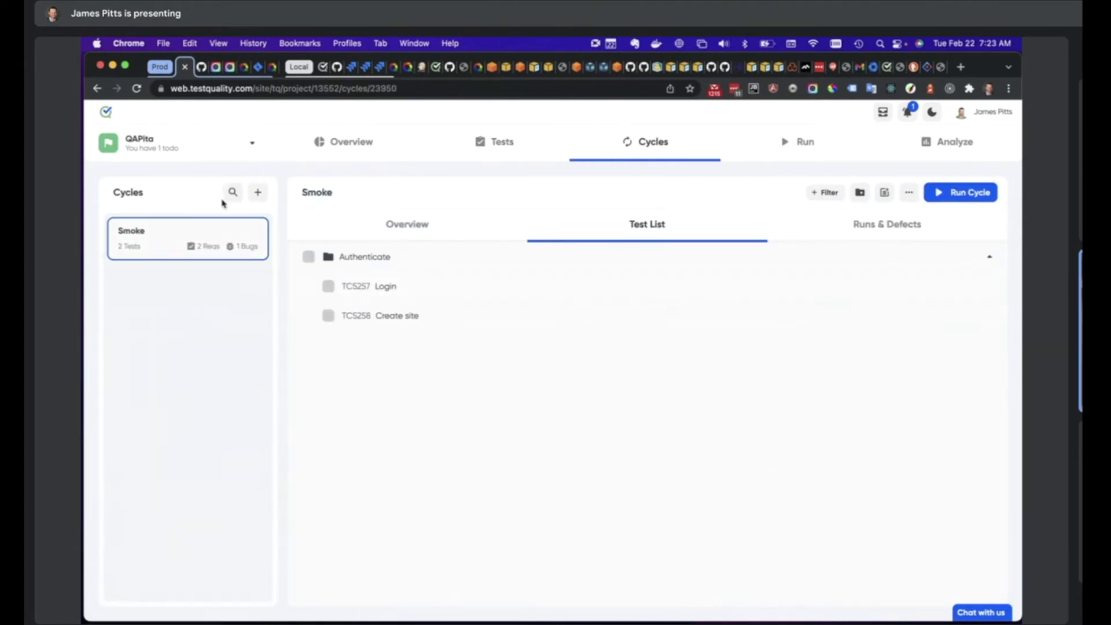
left_click(263, 193)
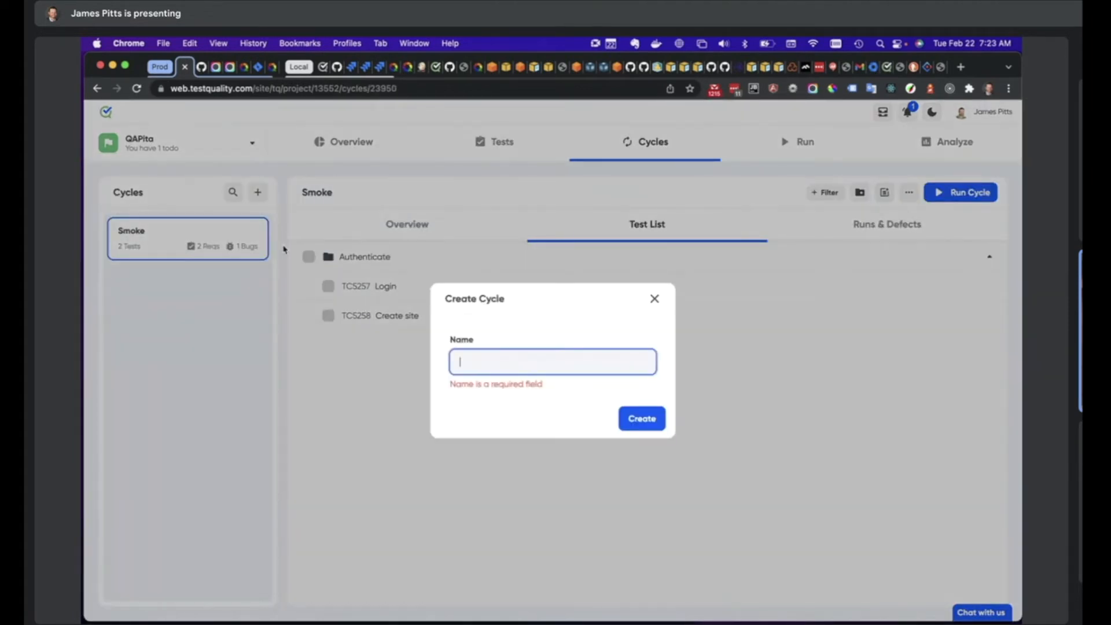
type("Regress")
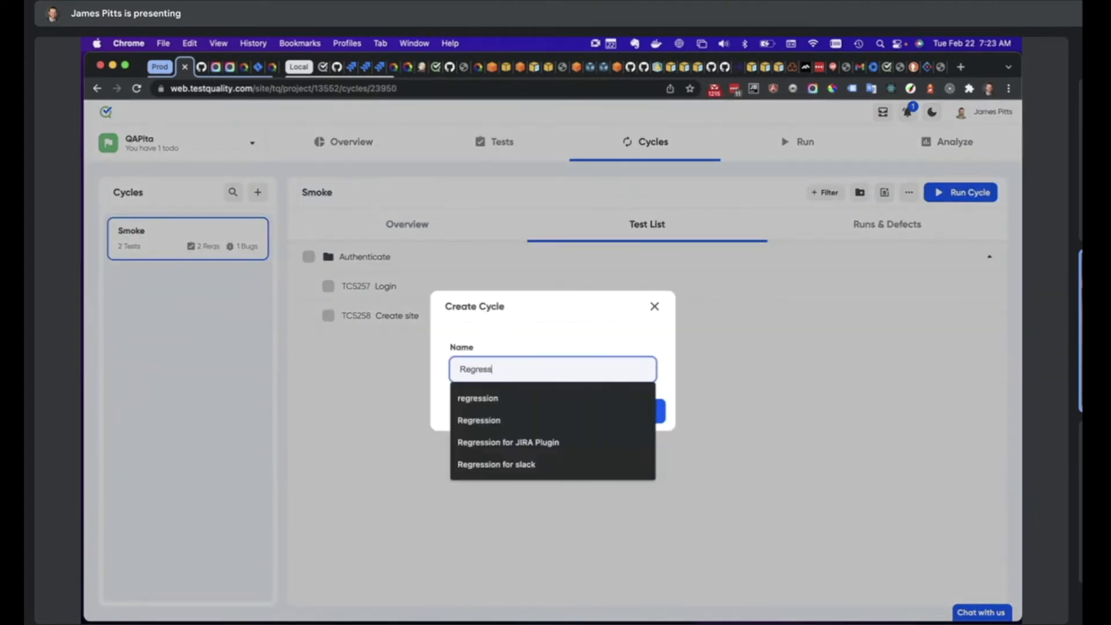
type("ion")
key("Return")
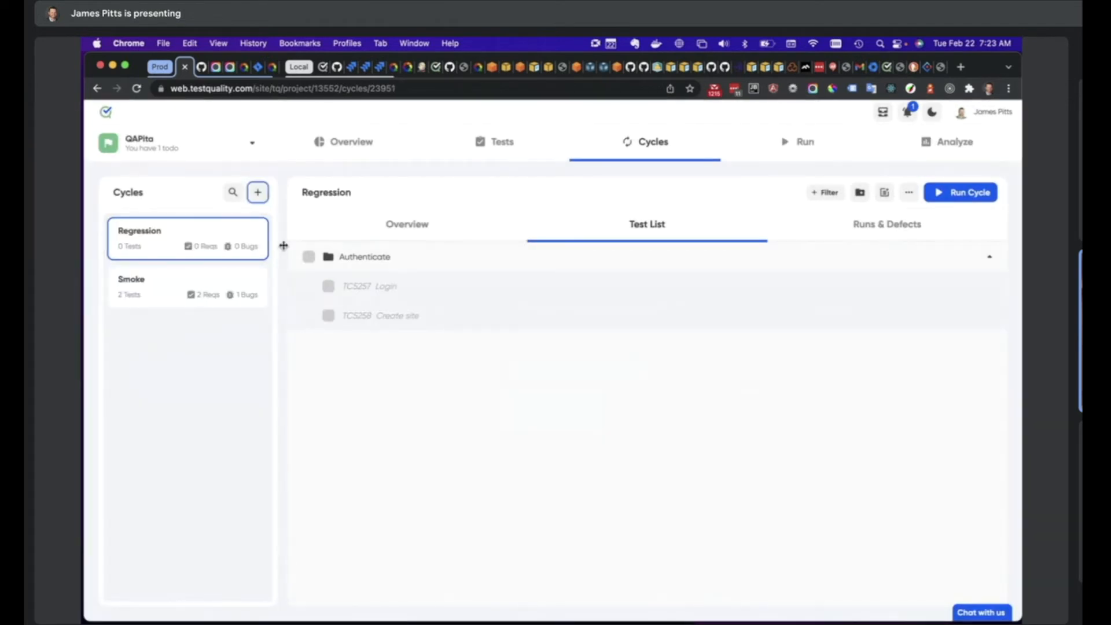
left_click(328, 287)
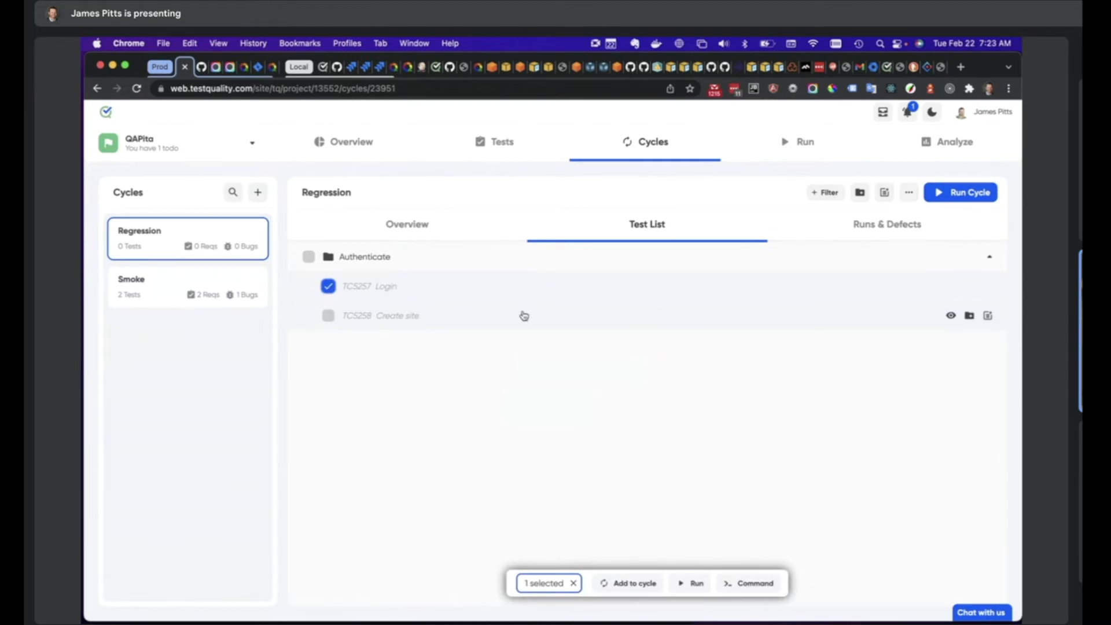
left_click(635, 584)
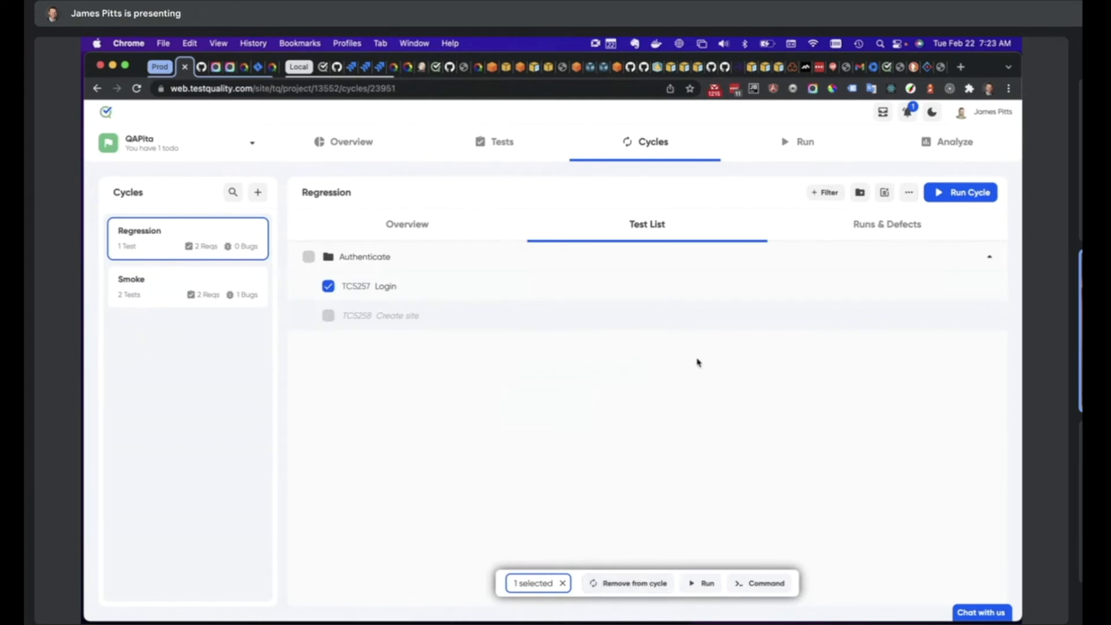
- Create a run of the Regression cycle without the Create site test and show the run's test list
left_click(953, 193)
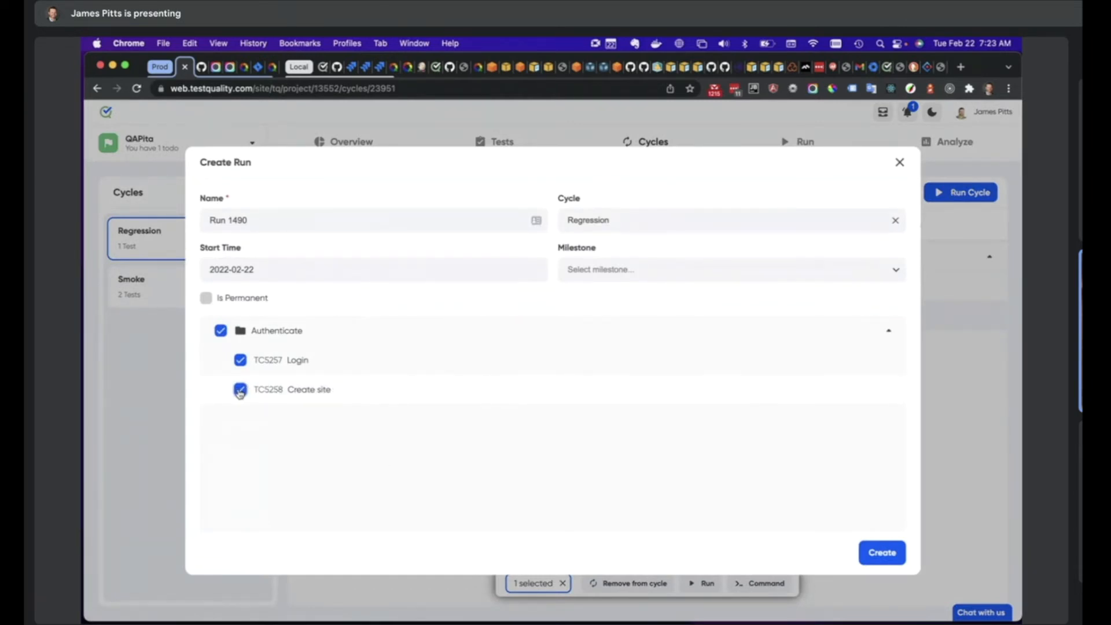
left_click(240, 390)
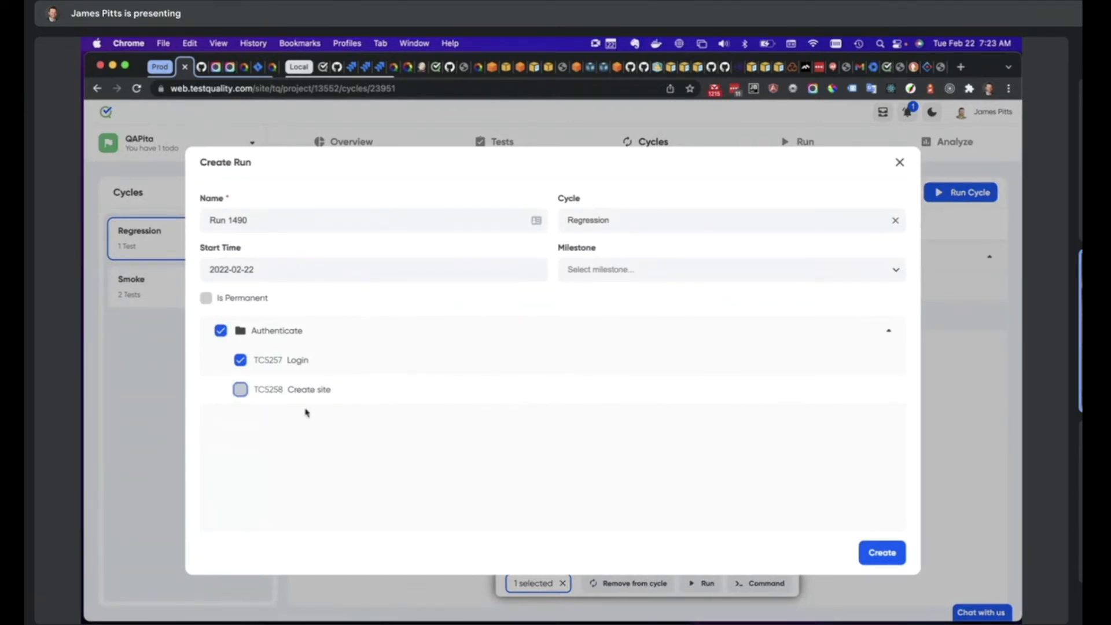
left_click(880, 554)
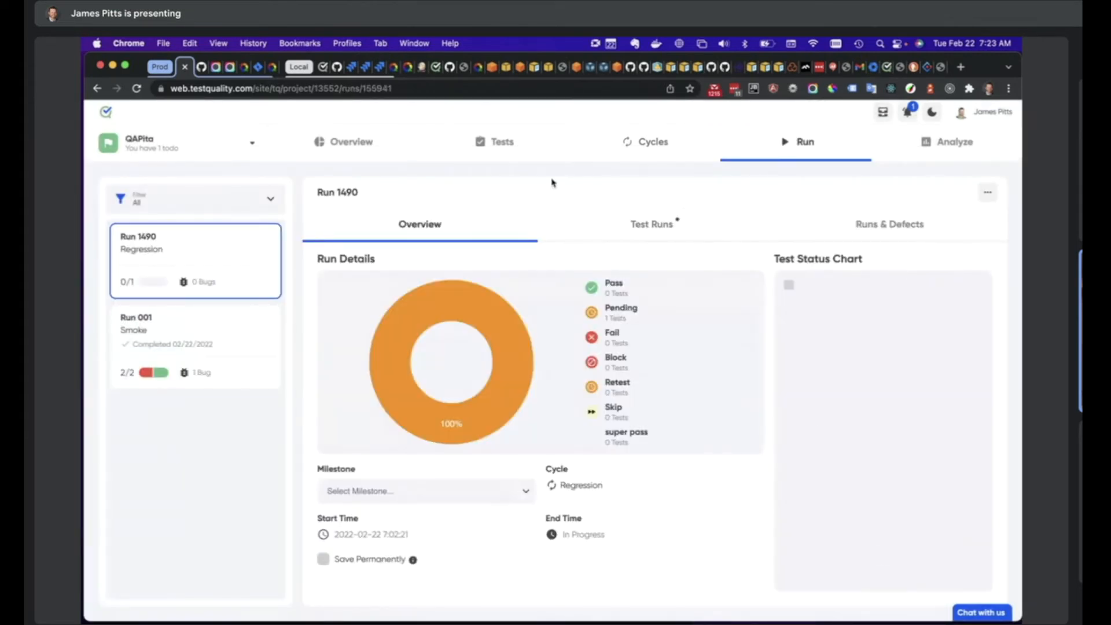
left_click(665, 226)
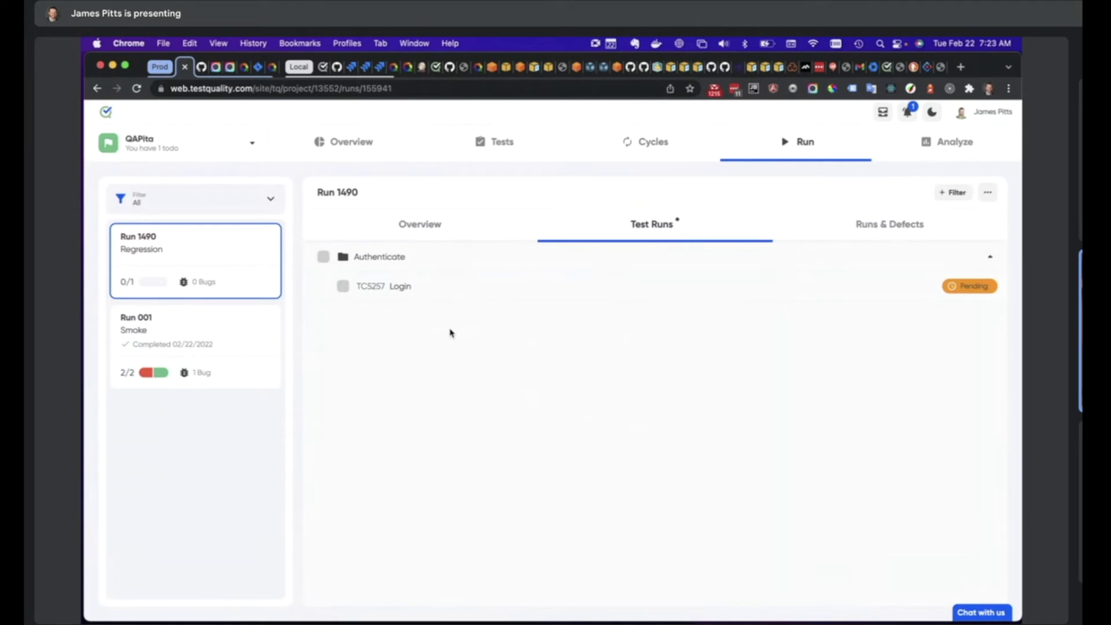
- Add a system configuration to the Regression cycle with platform Windows (10 0) and application Internet Explorer (11 Trident 7)
left_click(643, 149)
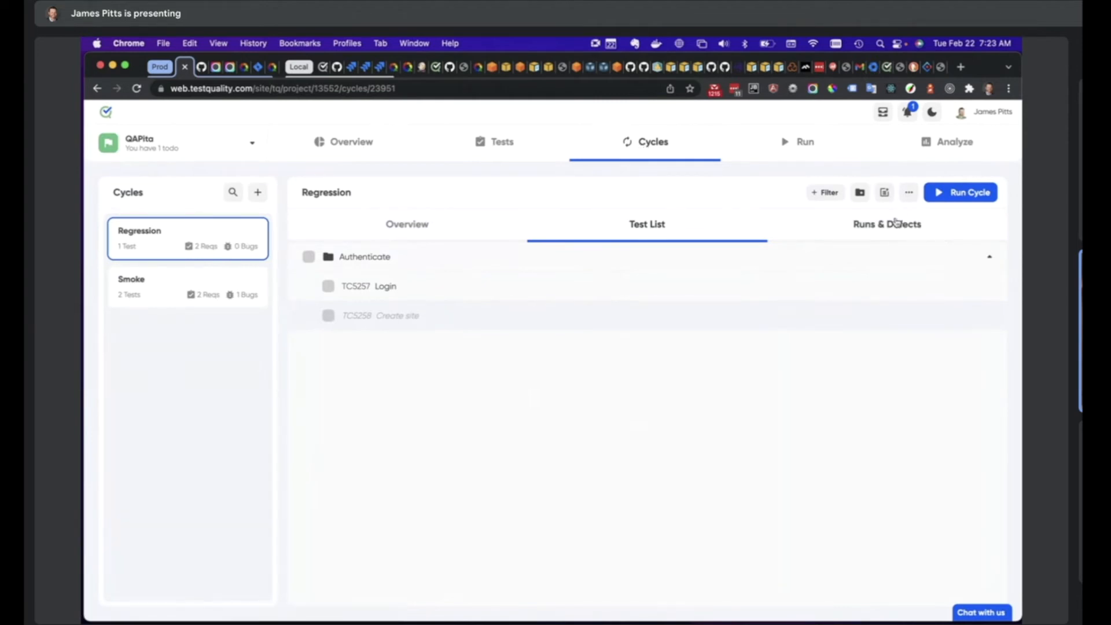
left_click(908, 196)
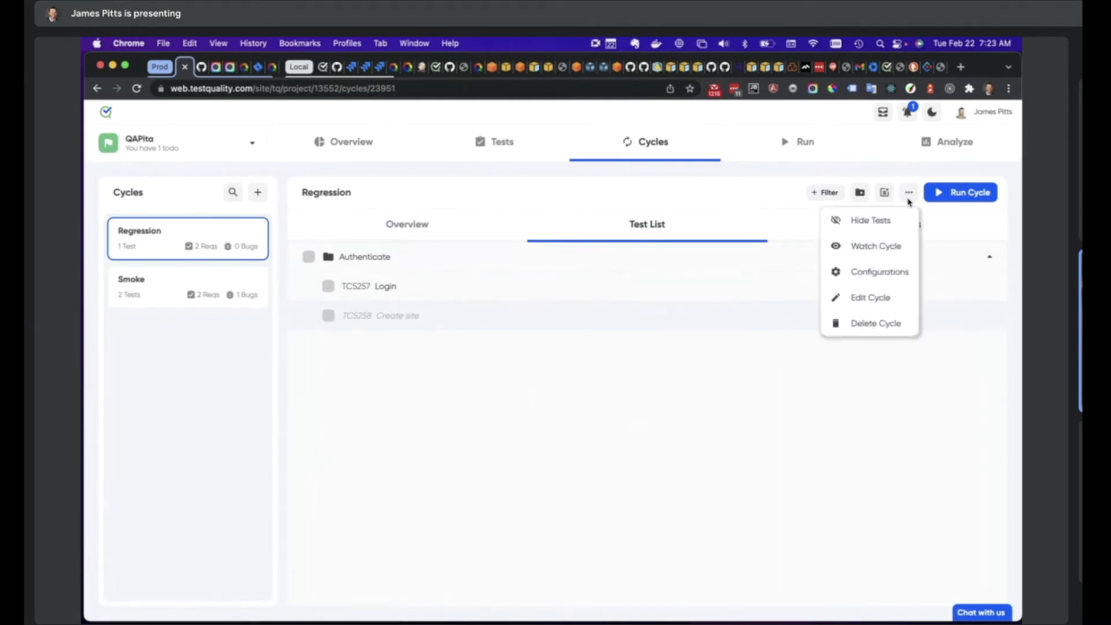
left_click(882, 275)
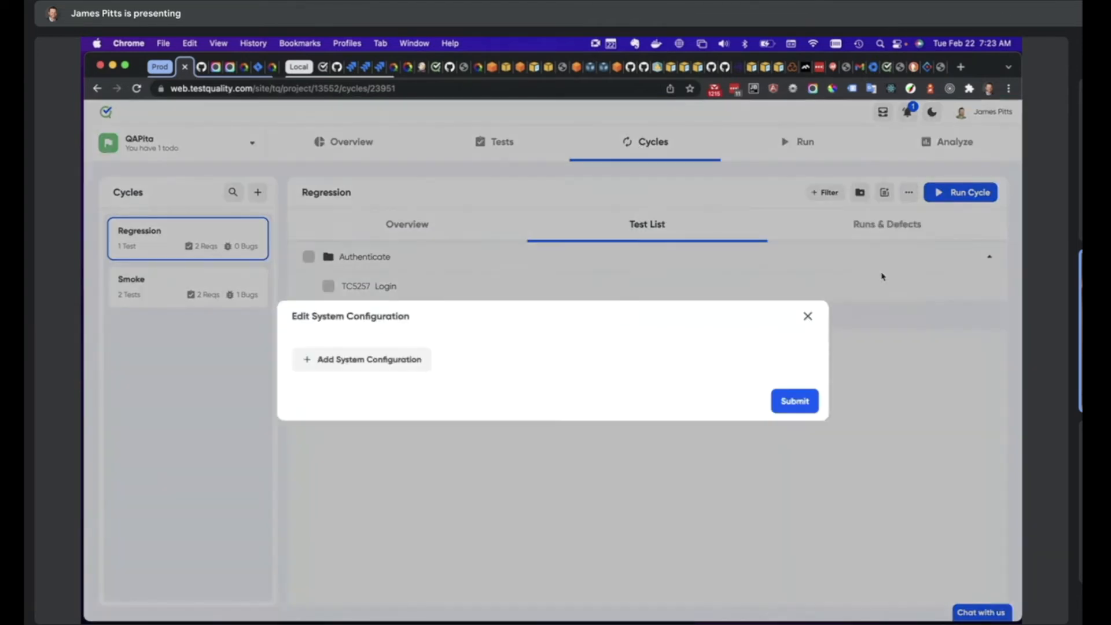
left_click(345, 360)
left_click(361, 353)
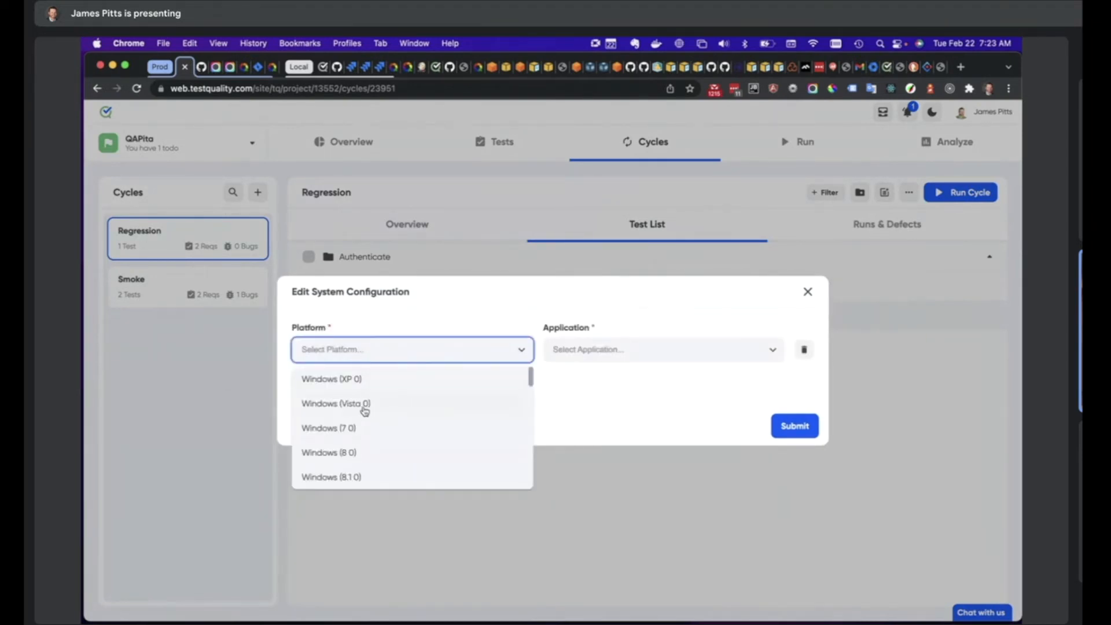
mouse_move(530, 376)
left_mouse_down()
mouse_move(533, 389)
mouse_move(532, 378)
left_mouse_up()
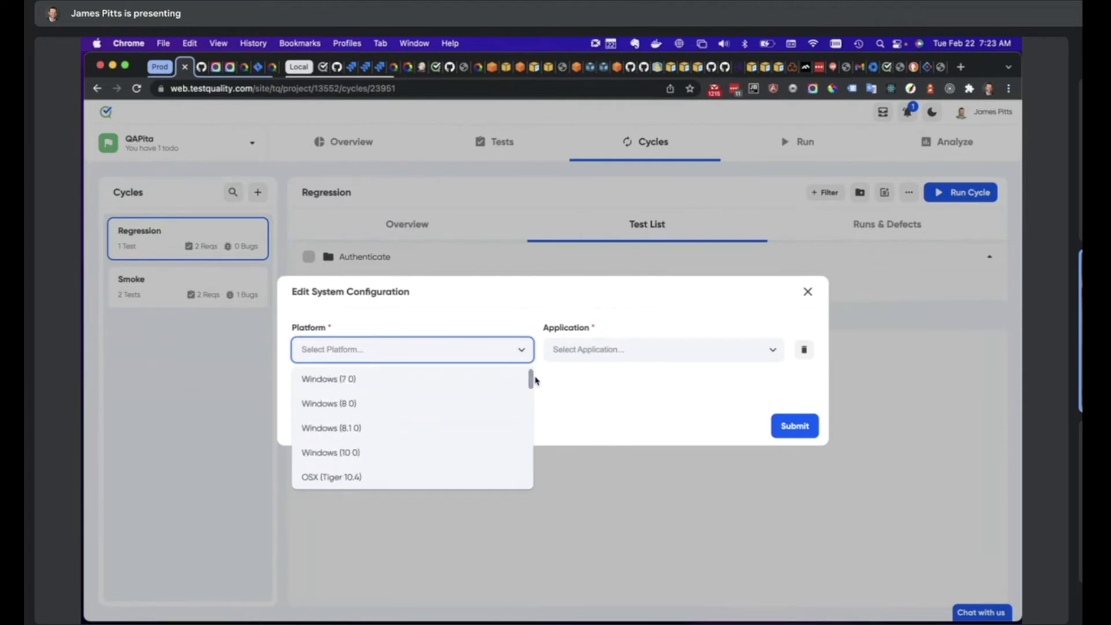
left_click(315, 453)
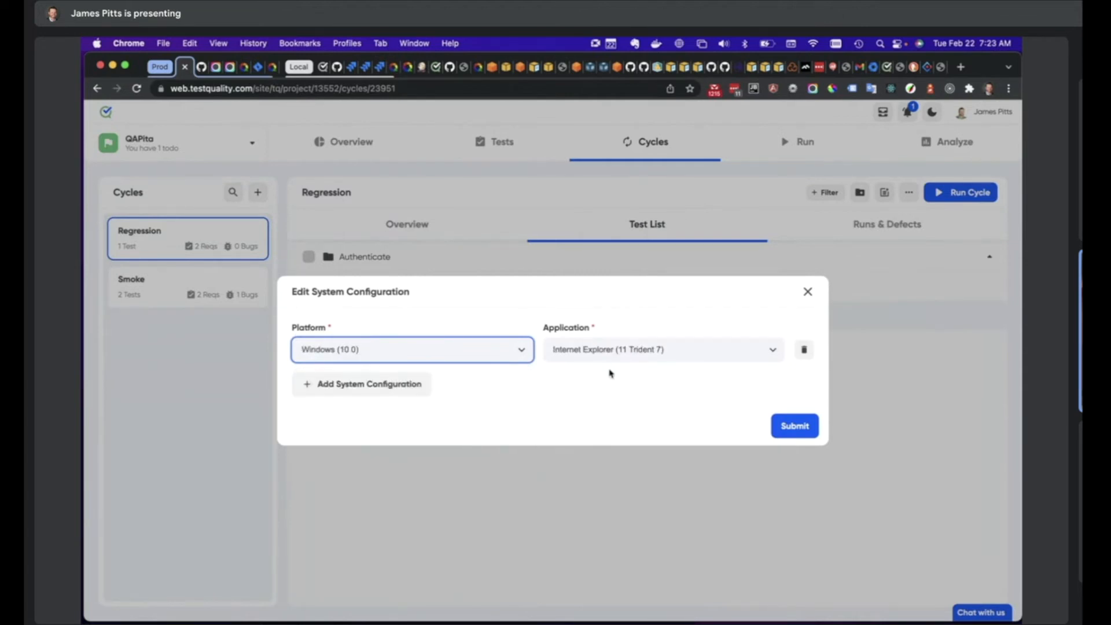
- Add a second system configuration, OSX (Mountain Lion 10.8) with Chrome (47.0.2526 4.7.80), and save the cycle's configurations
left_click(359, 384)
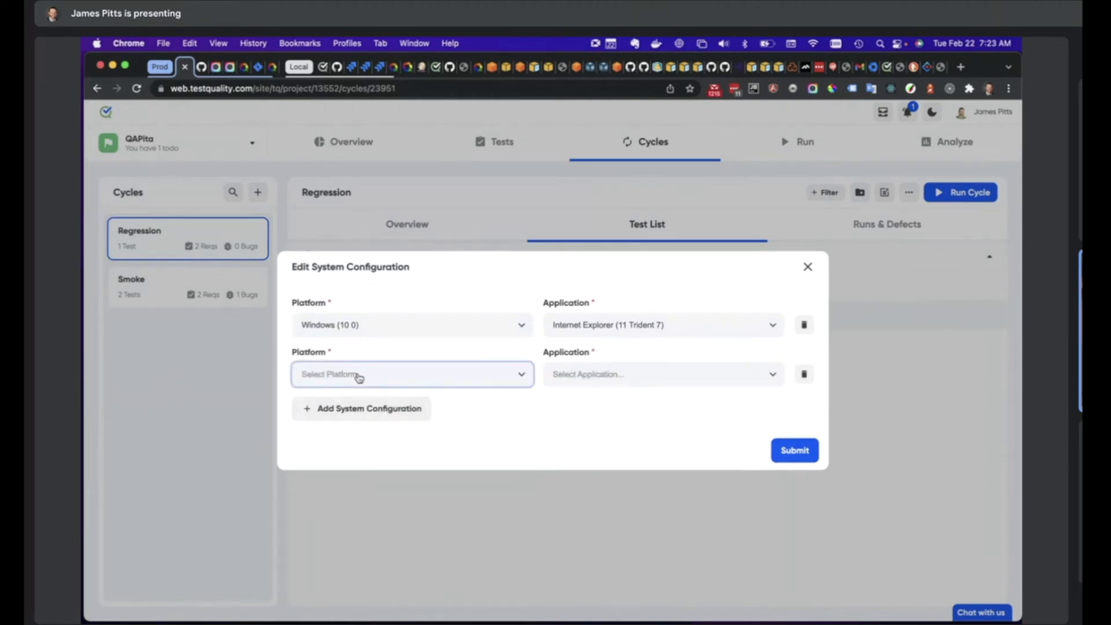
left_click(359, 376)
scroll(368, 334, "down", 3)
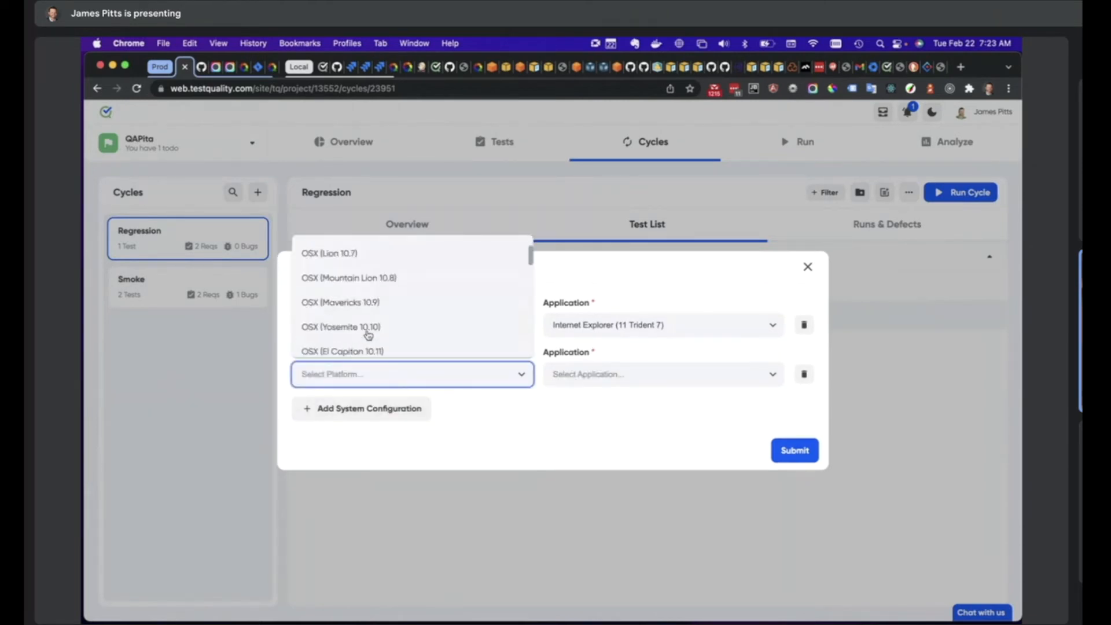
left_click(356, 279)
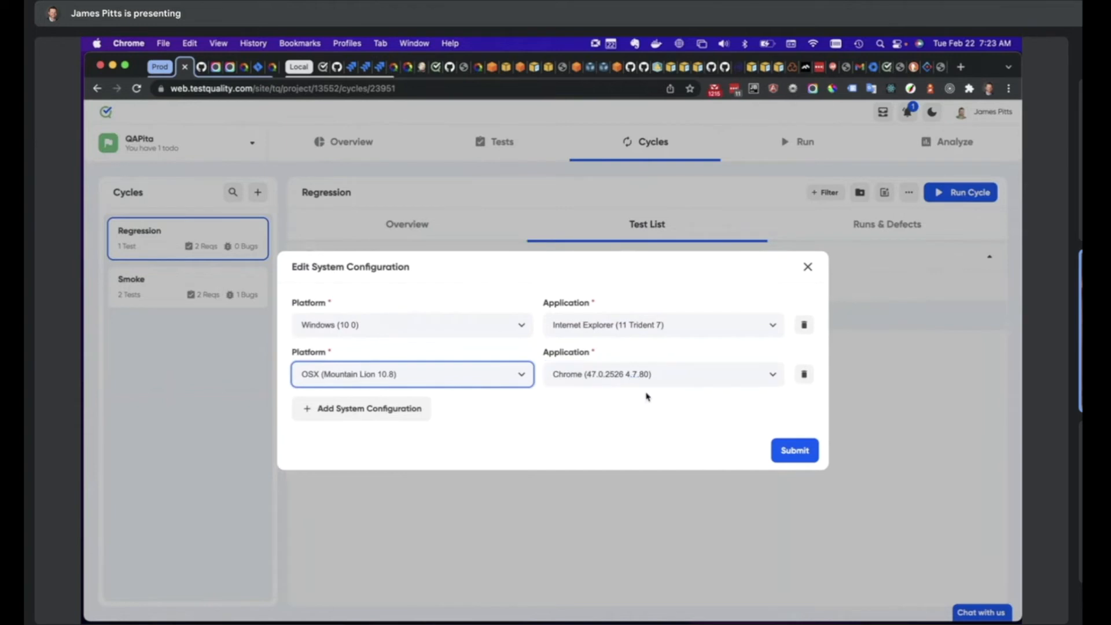
left_click(808, 454)
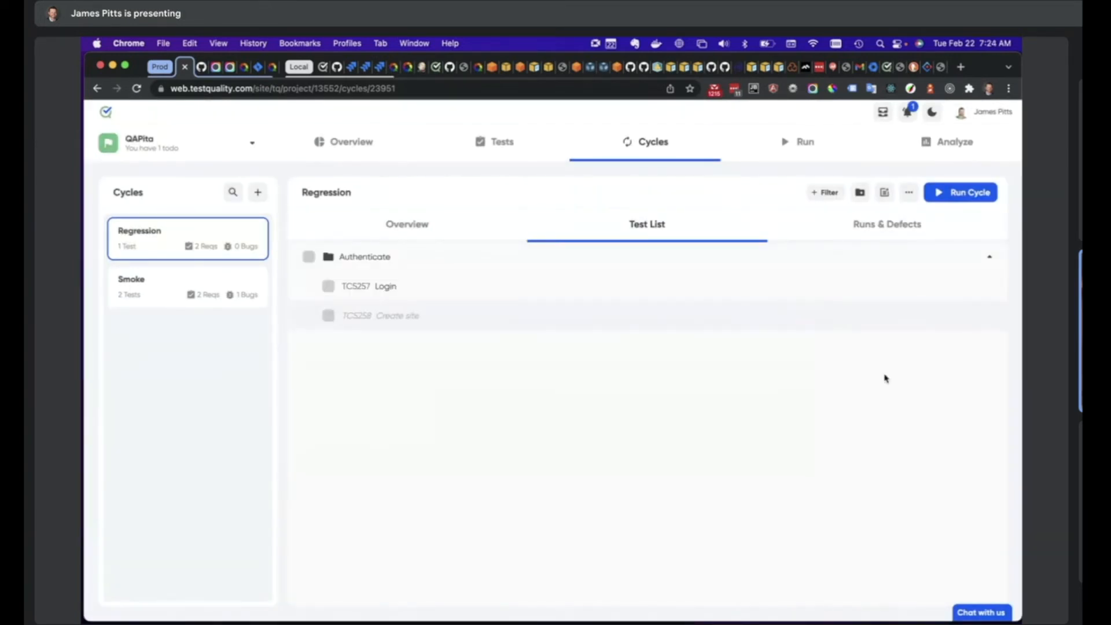
- Create another run of the Regression cycle with only the Login test, and open that test in the run
left_click(979, 194)
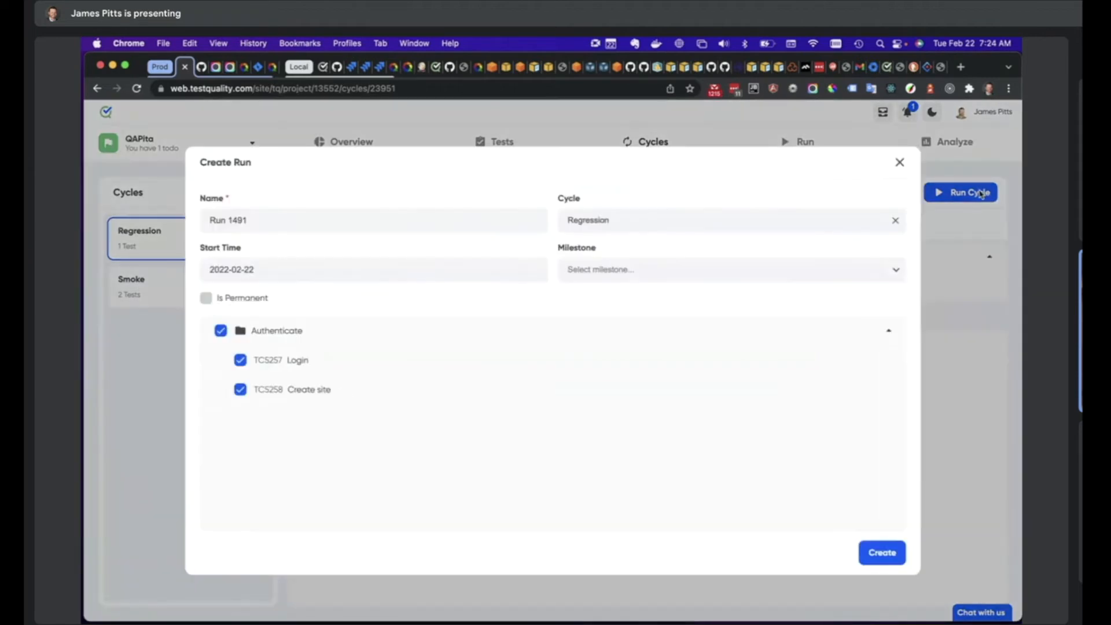
left_click(887, 553)
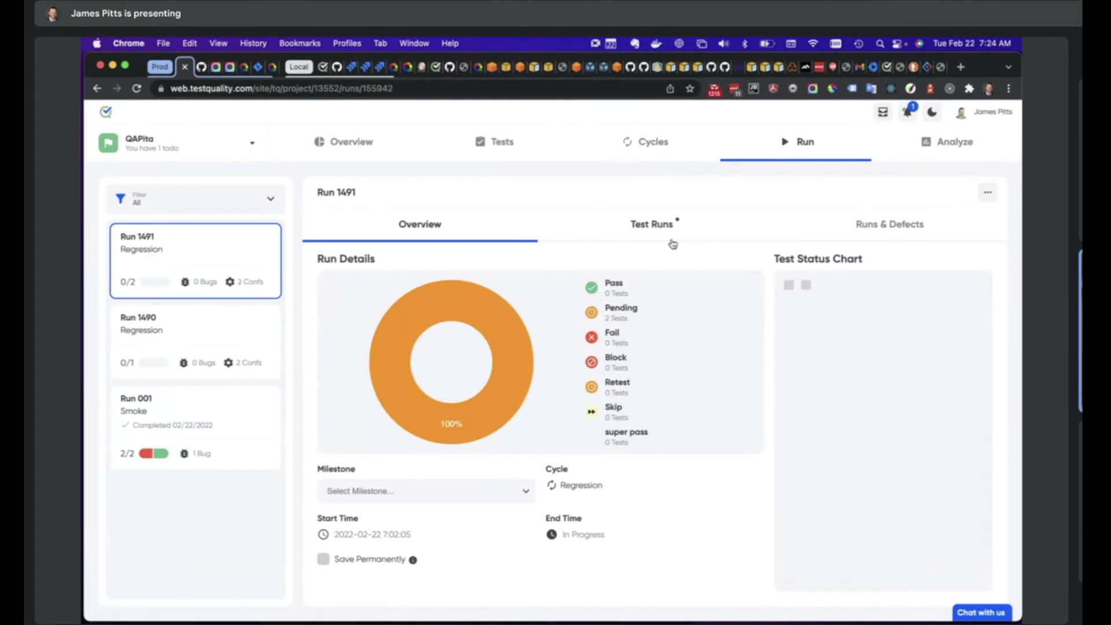
left_click(650, 224)
left_click(379, 288)
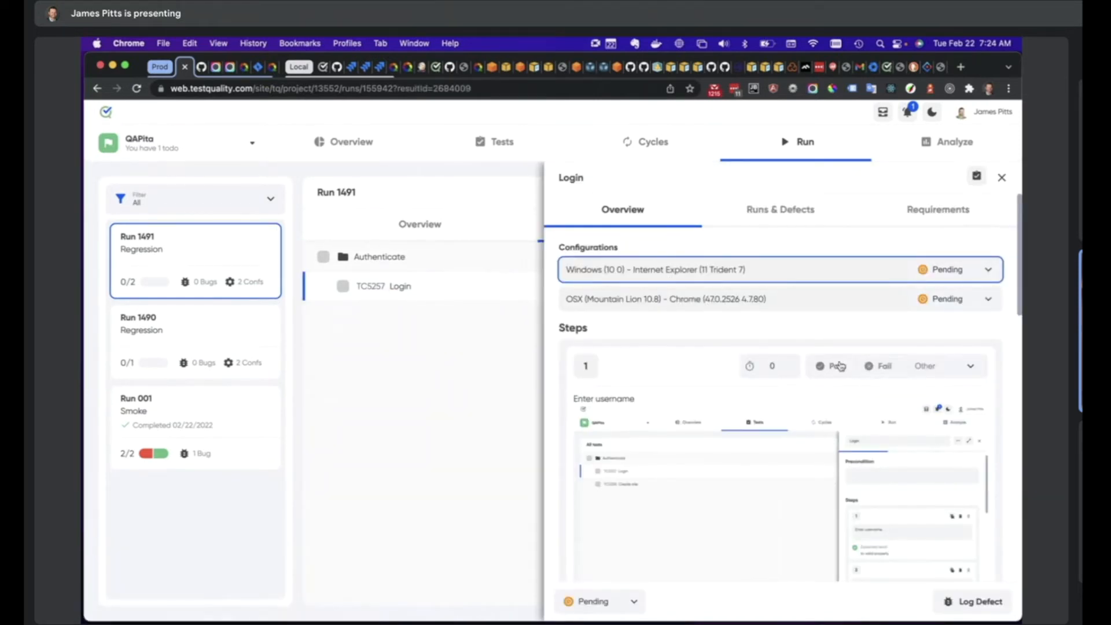
- Pass step 1 and fail step 2 of the Login test for the Windows (10 0) configuration, and close the test
scroll(819, 344, "down", 2)
scroll(827, 359, "up", 2)
scroll(831, 371, "down", 5)
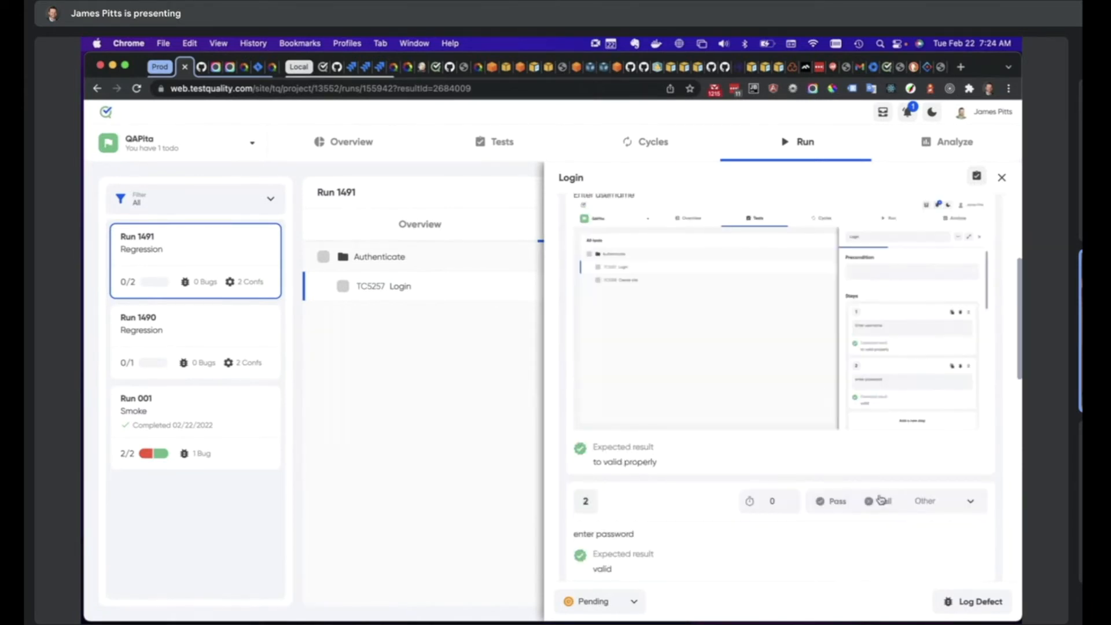
left_click(883, 501)
scroll(847, 418, "down", 3)
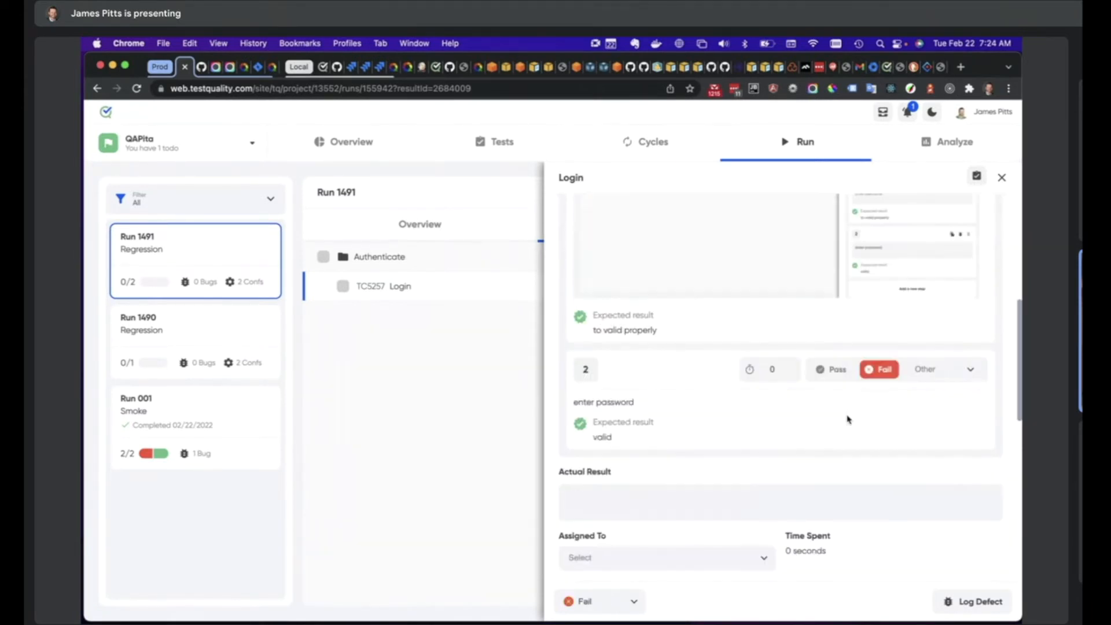
left_click(1002, 177)
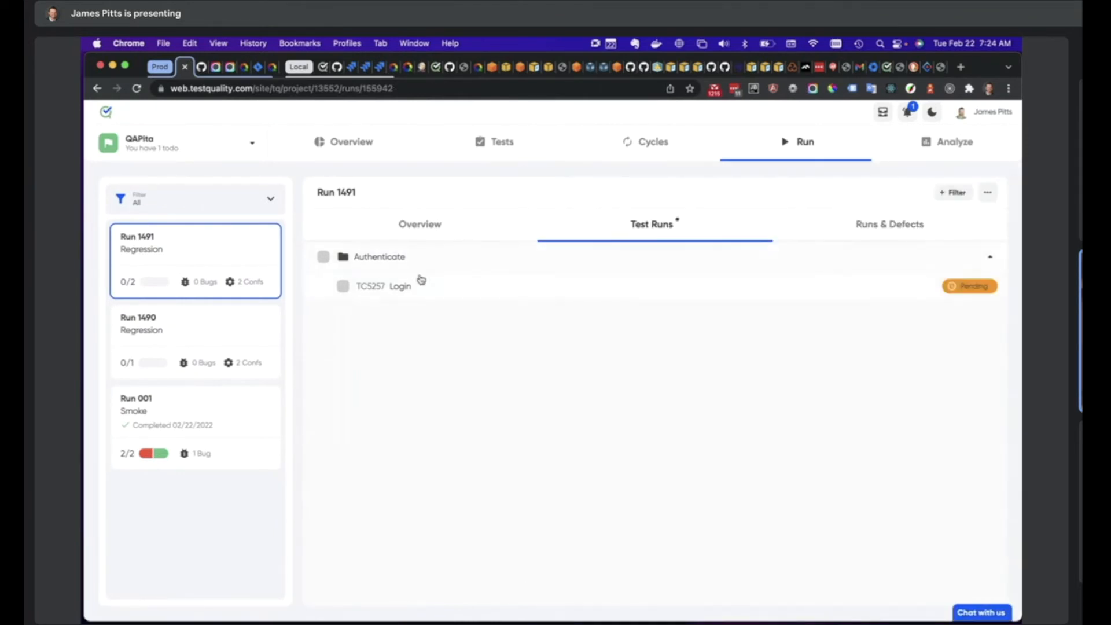
- Reopen the Login test, pass both steps for the OSX (Mountain Lion 10.8) configuration, and close the test without completing the run
left_click(399, 286)
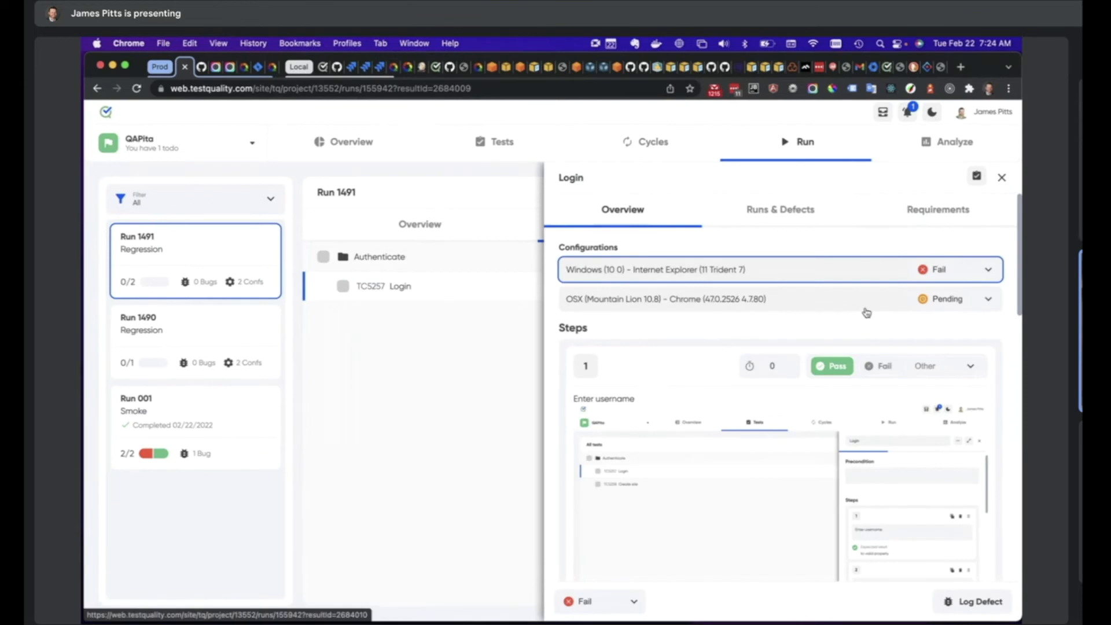
scroll(864, 314, "down", 1)
scroll(865, 313, "down", 5)
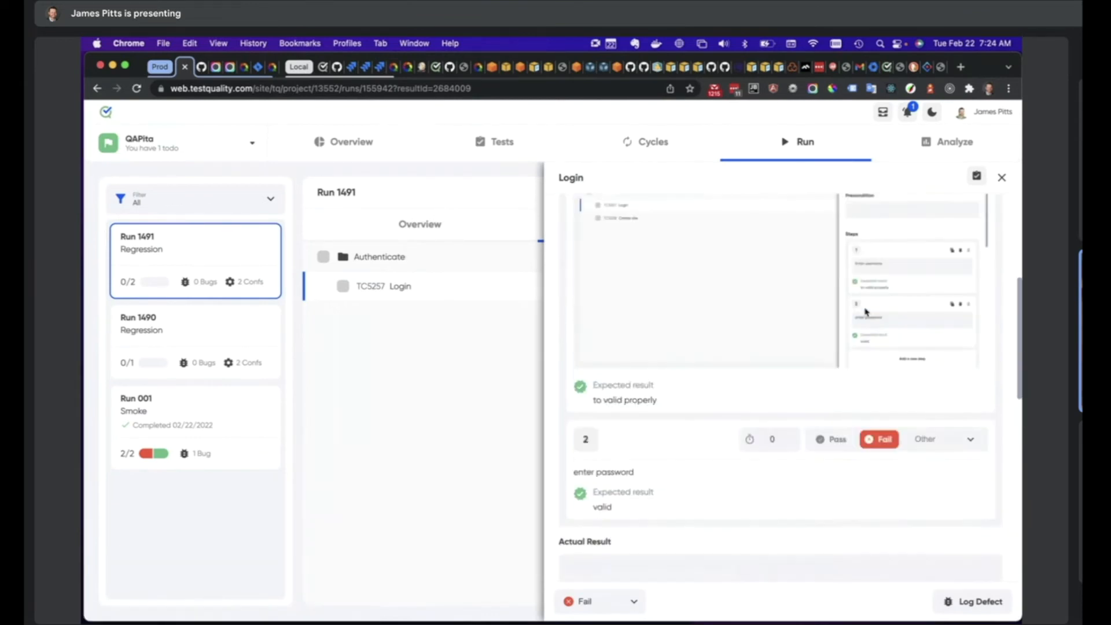
scroll(864, 312, "up", 5)
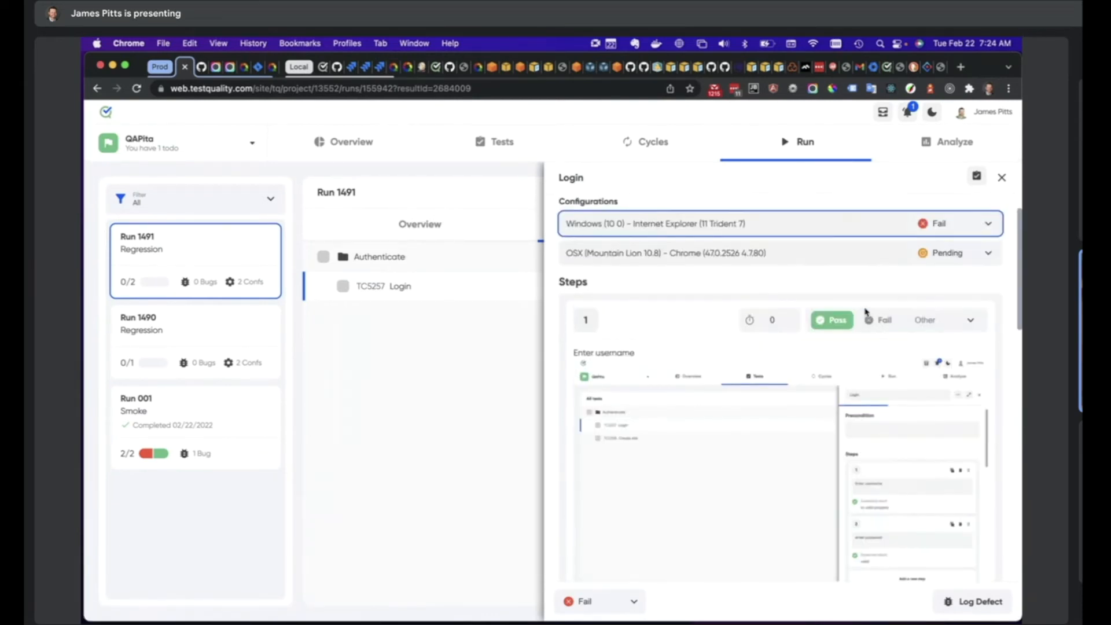
left_click(810, 262)
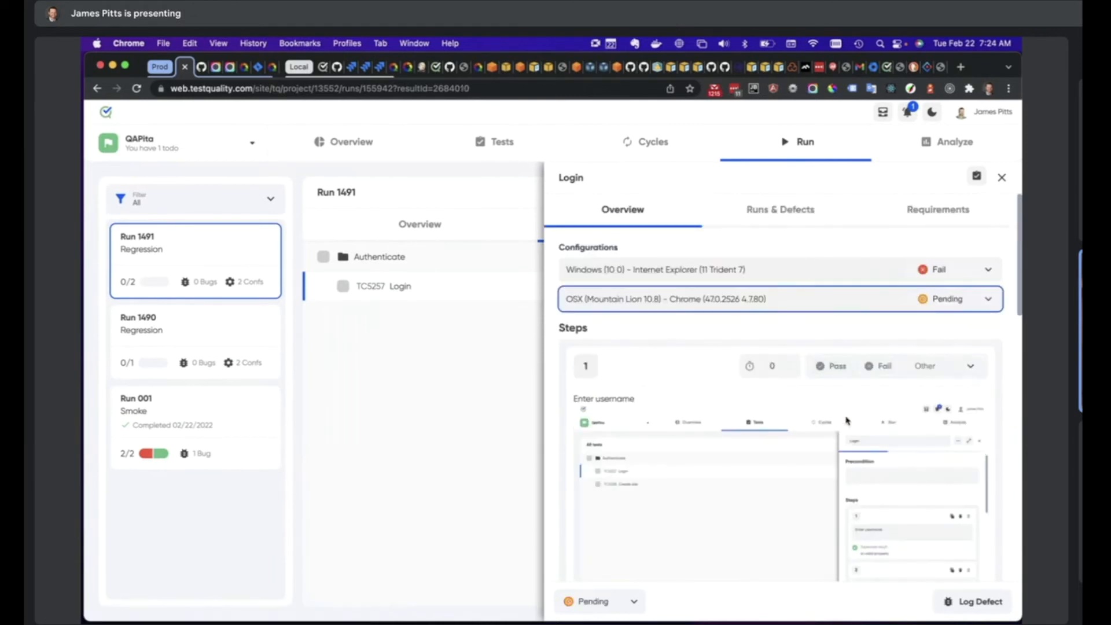
left_click(841, 372)
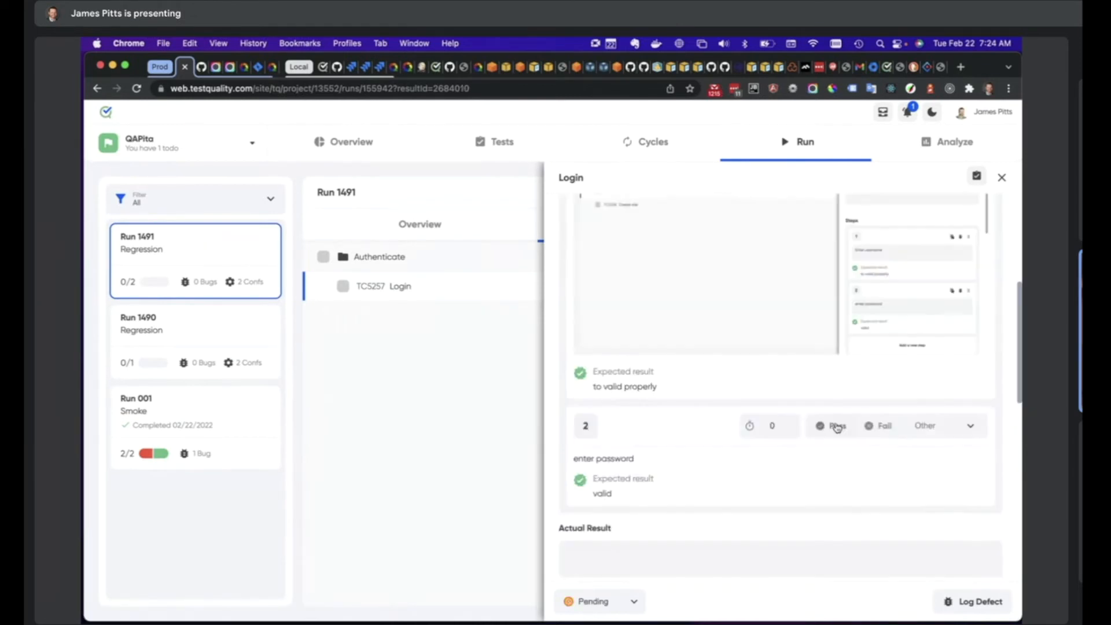
left_click(833, 425)
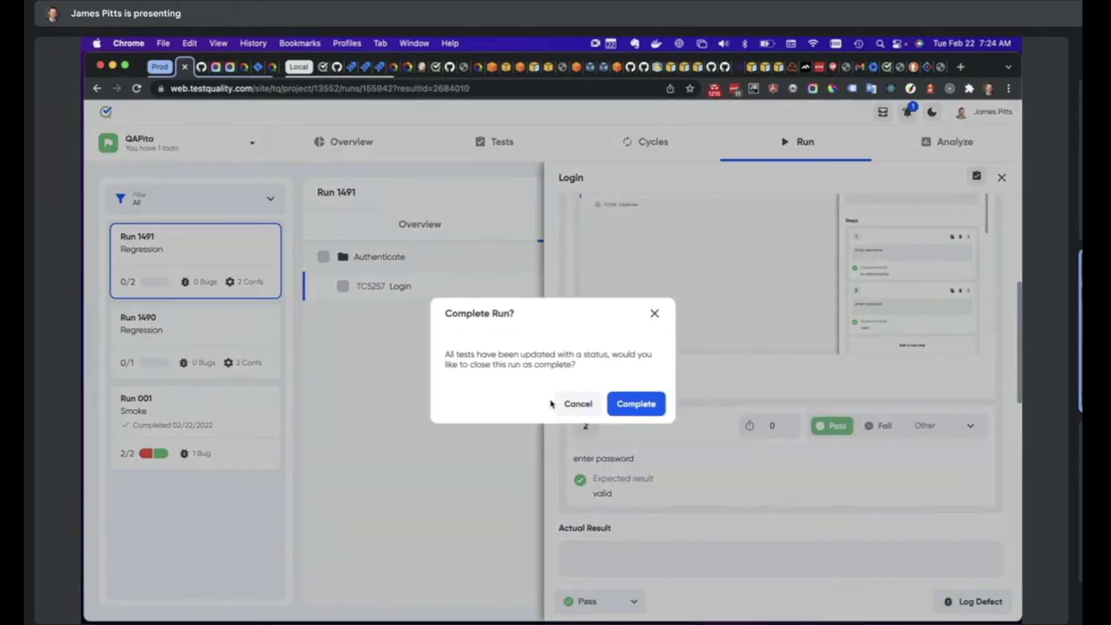
left_click(570, 406)
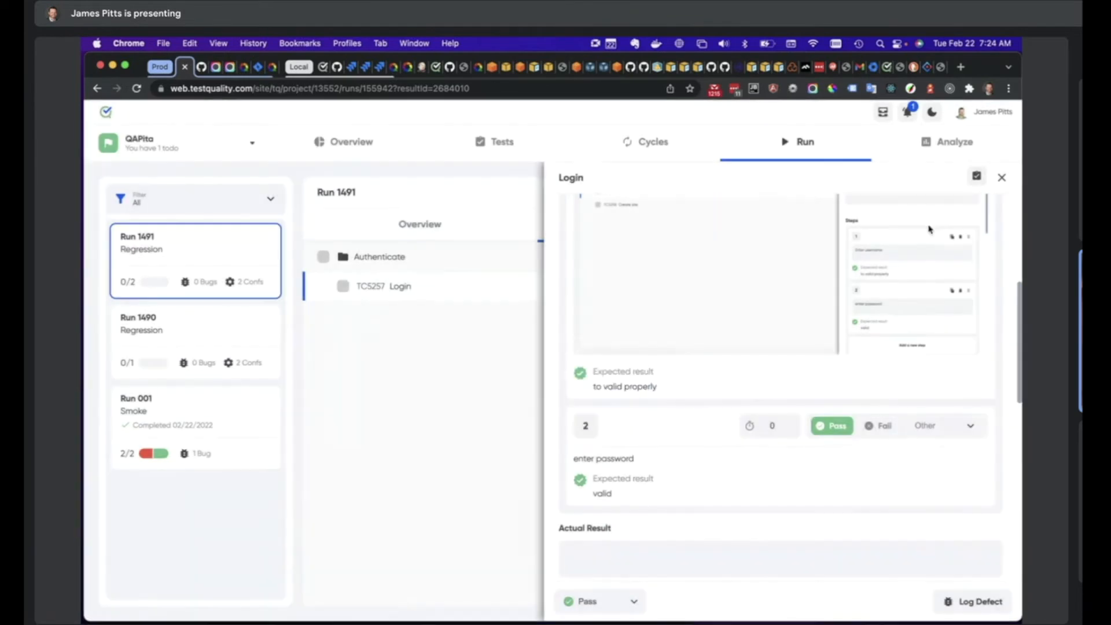
left_click(1001, 177)
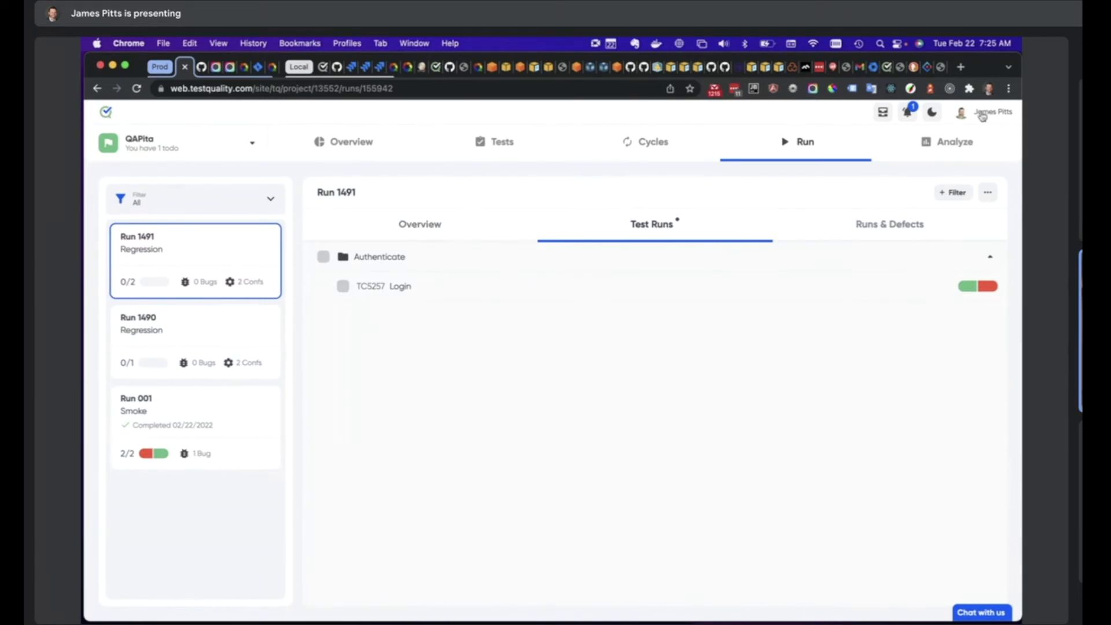
- Look at the account notifications and the profile options, and open User Management
left_click(910, 114)
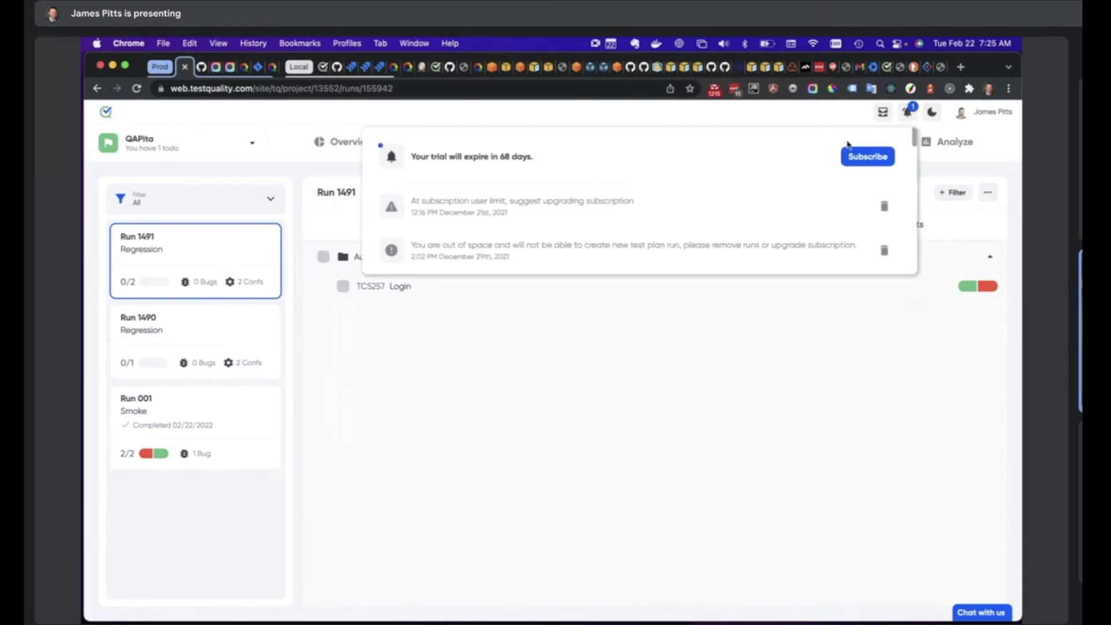
left_click(882, 116)
left_click(882, 115)
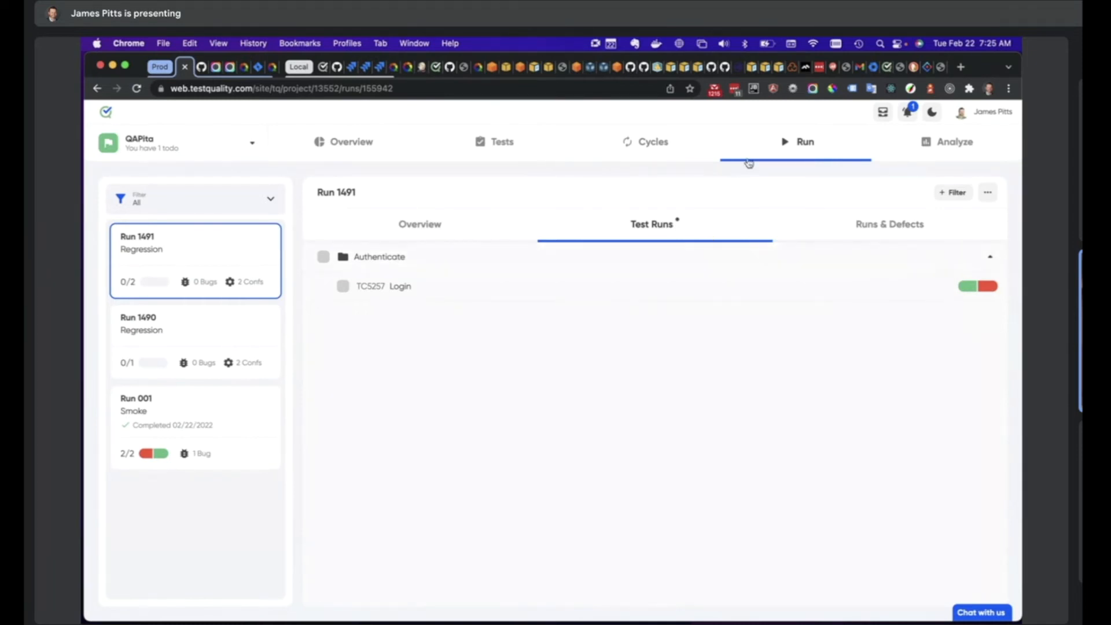
left_click(975, 120)
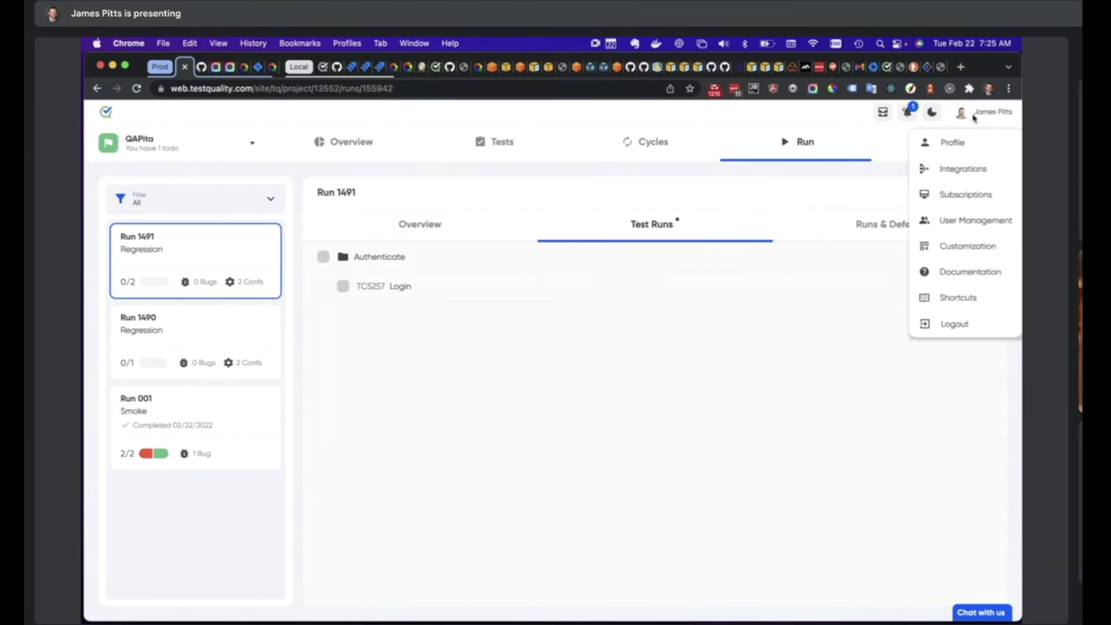
left_click(674, 122)
left_click(985, 112)
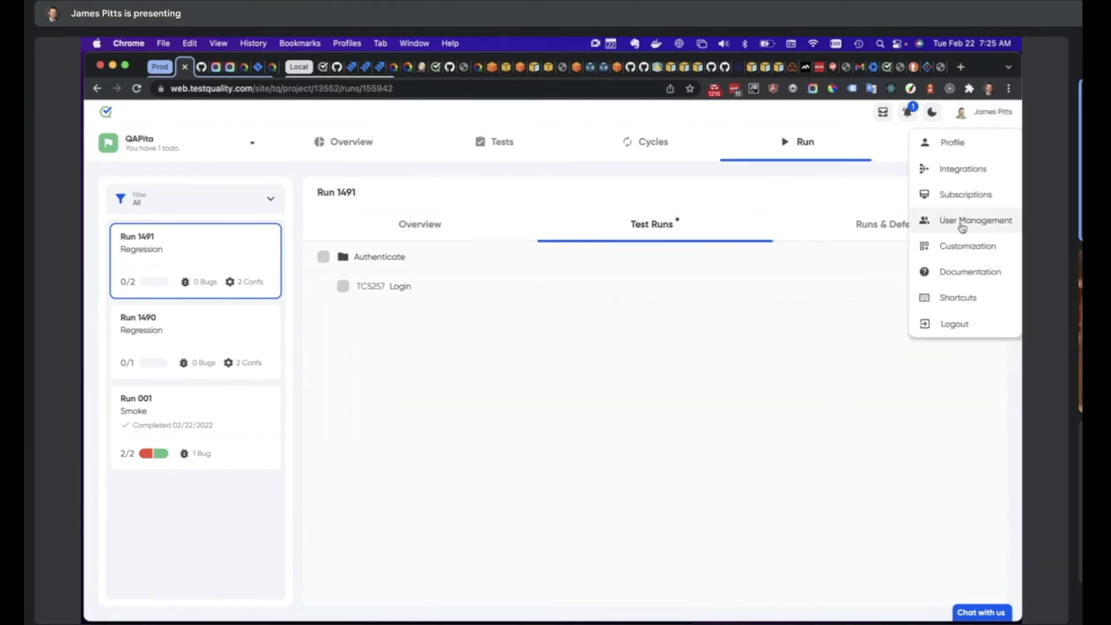
left_click(962, 221)
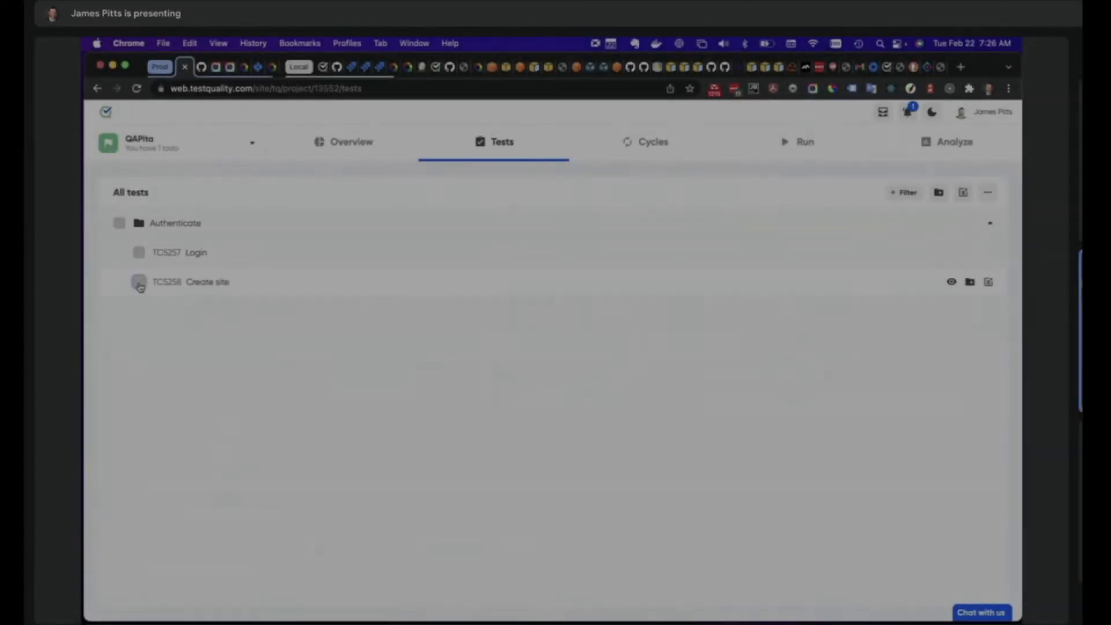
- Export the Create site test to CSV and open the downloaded tests (1).csv in TextMate
left_click(138, 282)
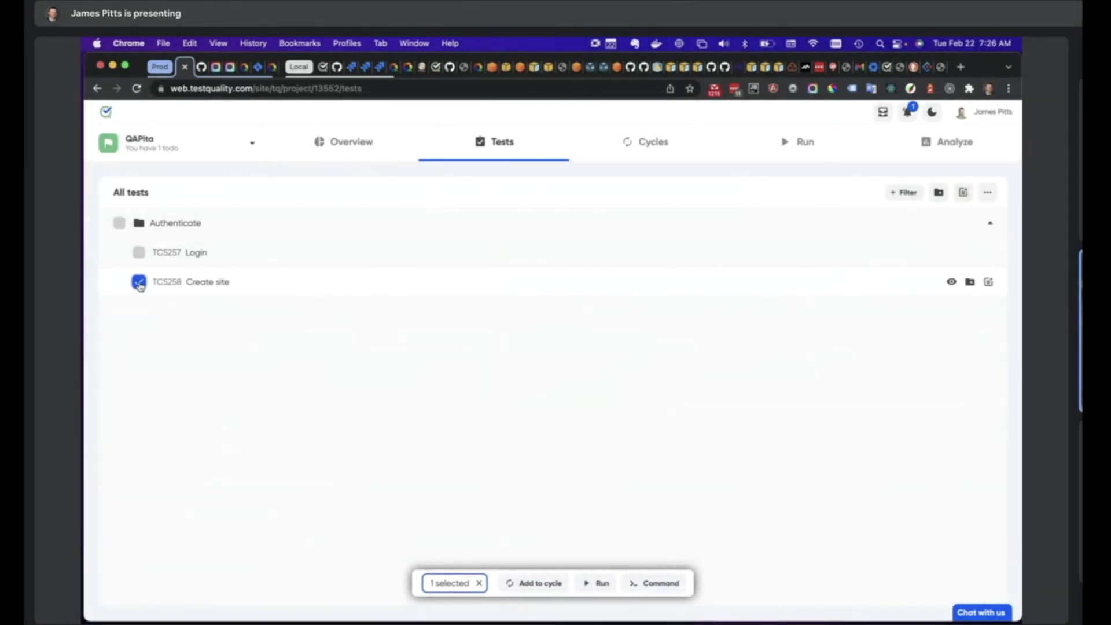
left_click(989, 193)
left_click(671, 589)
scroll(492, 329, "down", 3)
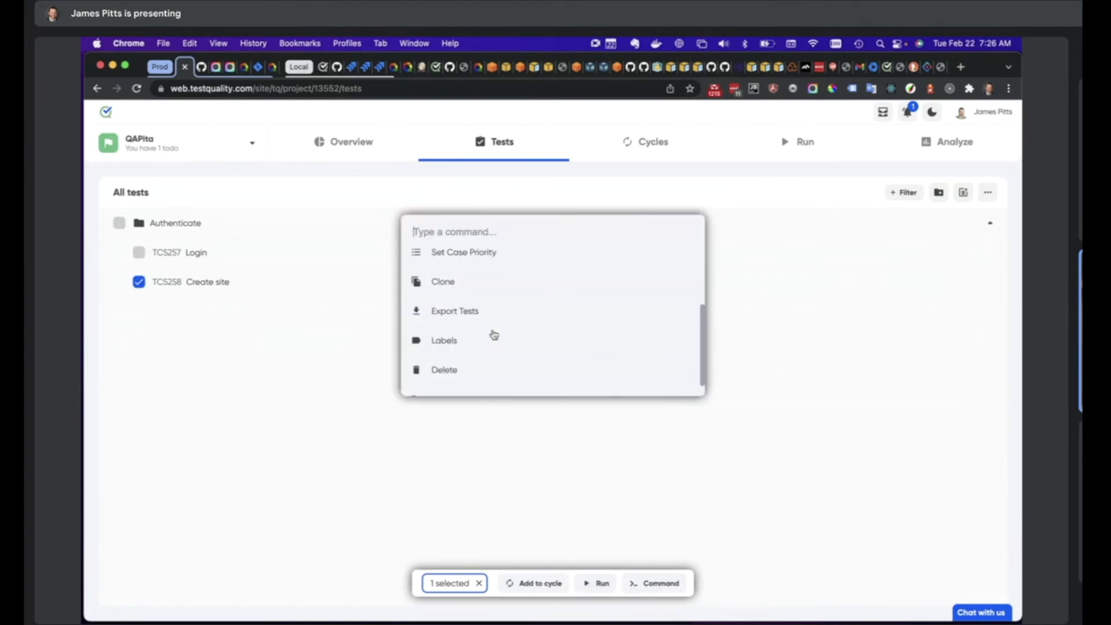
left_click(482, 301)
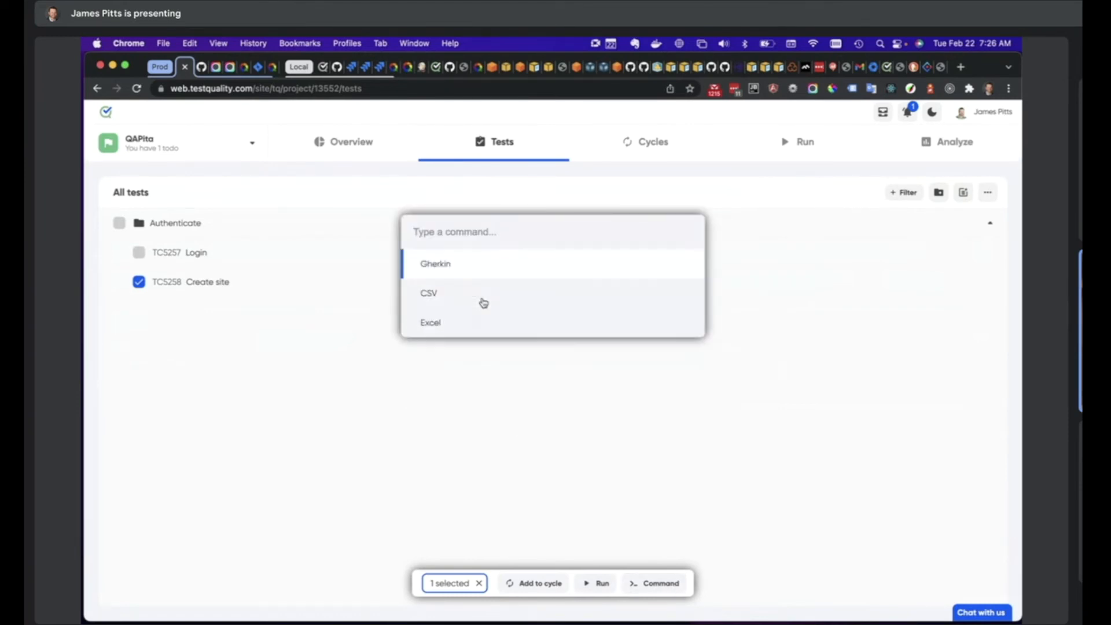
left_click(436, 297)
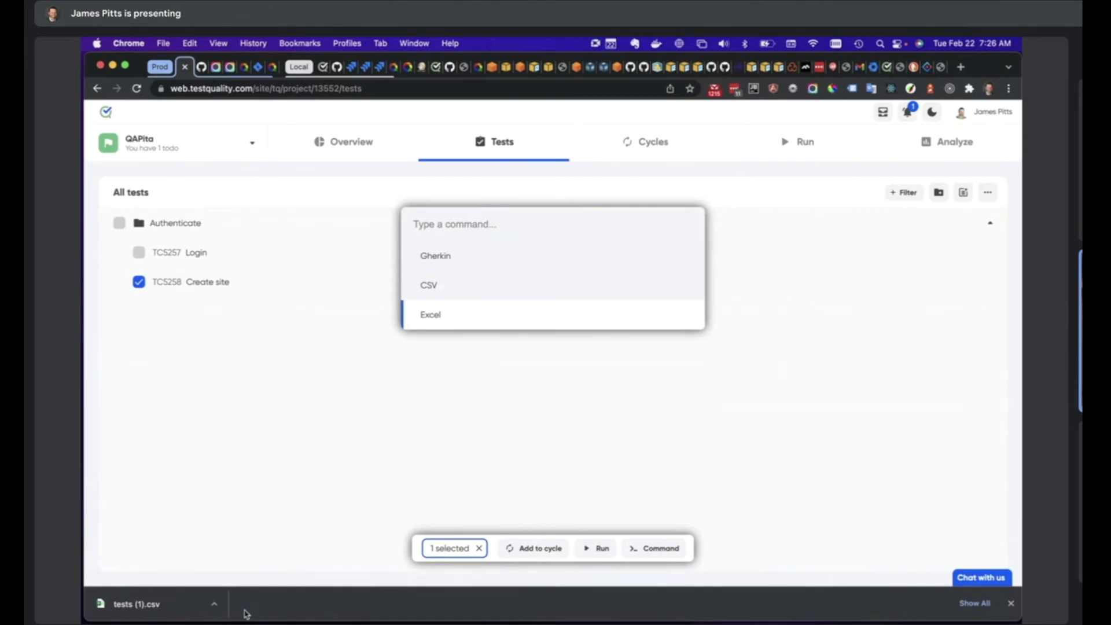
left_click(213, 603)
left_click(234, 596)
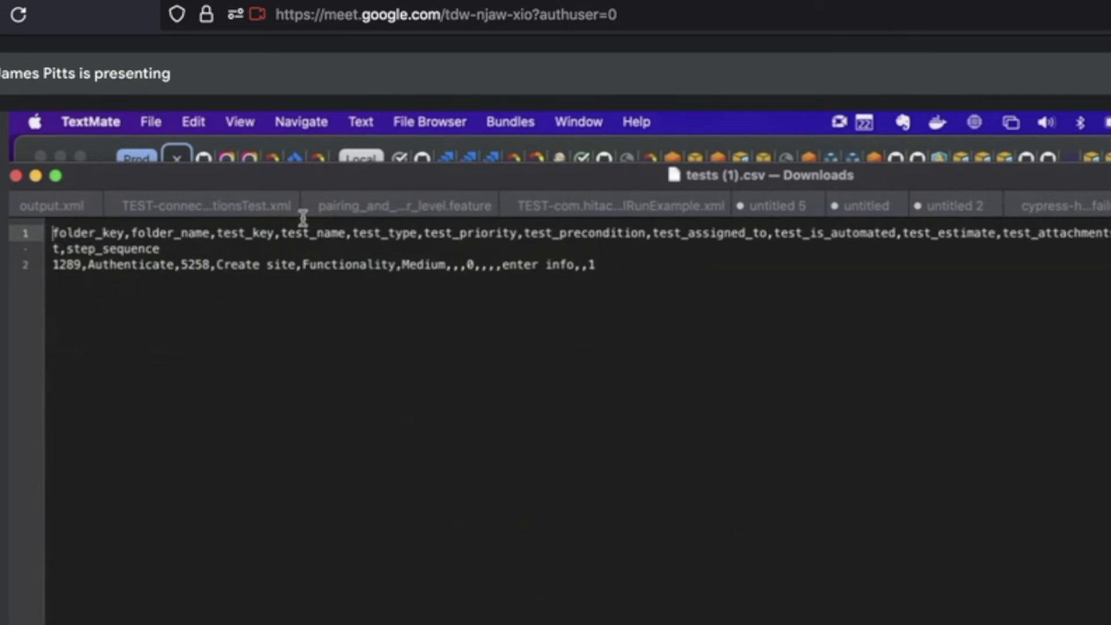
- Delete the folder_key, folder_name and test_key fields from the CSV's header row
key("shift+Right")
key("shift+Right")
key("shift+Right")
key("shift+Right")
key("shift+Right")
key("shift+Right")
key("shift+Right")
key("shift+Right")
key("shift+Right")
key("shift+Right")
key("shift+Right")
key("shift+Right")
key("shift+Right")
key("shift+Right")
key("shift+Right")
key("shift+Right")
key("shift+Right")
key("shift+Right")
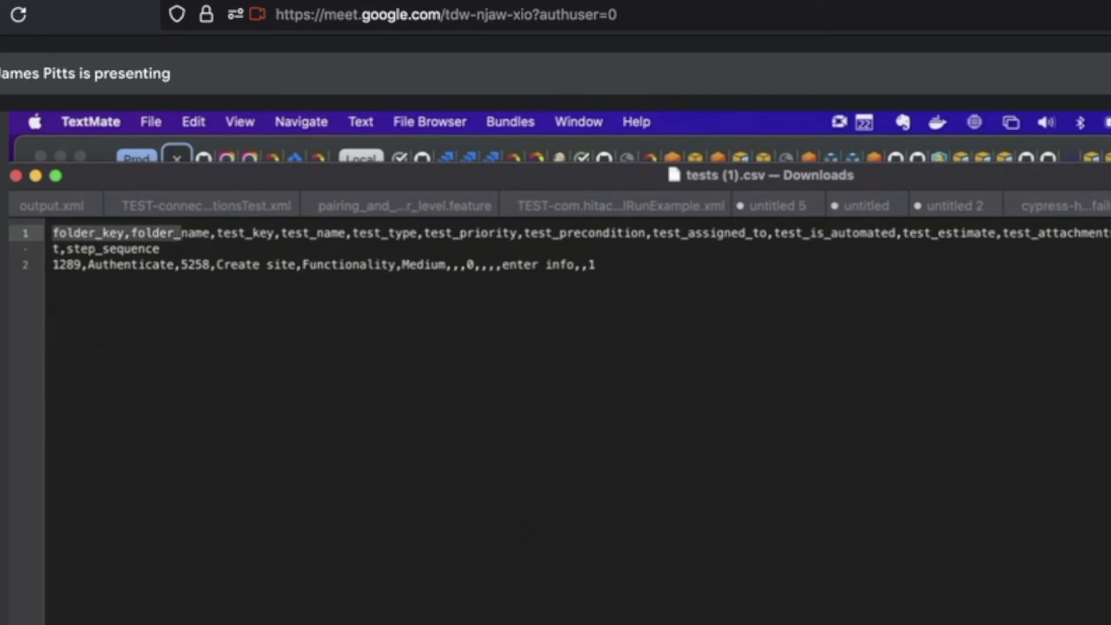
key("shift+Right")
key("shift+Right")
key("shift+Right")
key("shift+Right")
key("shift+Right")
key("BackSpace")
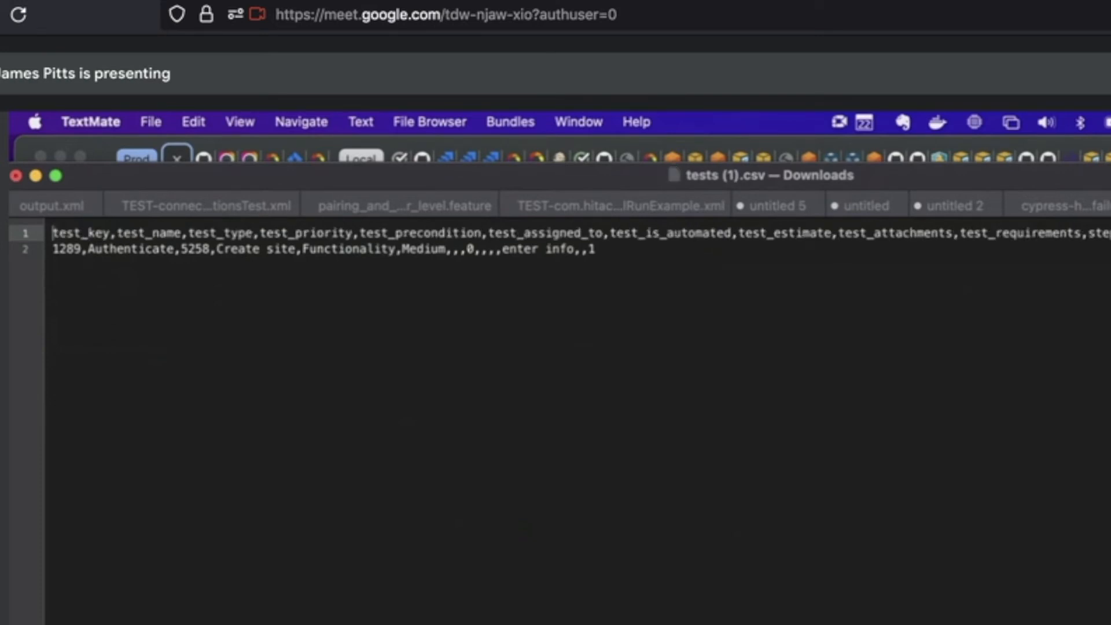
key("shift+Right")
key("shift+Right")
key("shift+Right")
key("shift+Right")
key("shift+Right")
key("shift+Right")
key("shift+Right")
key("shift+Right")
key("shift+Right")
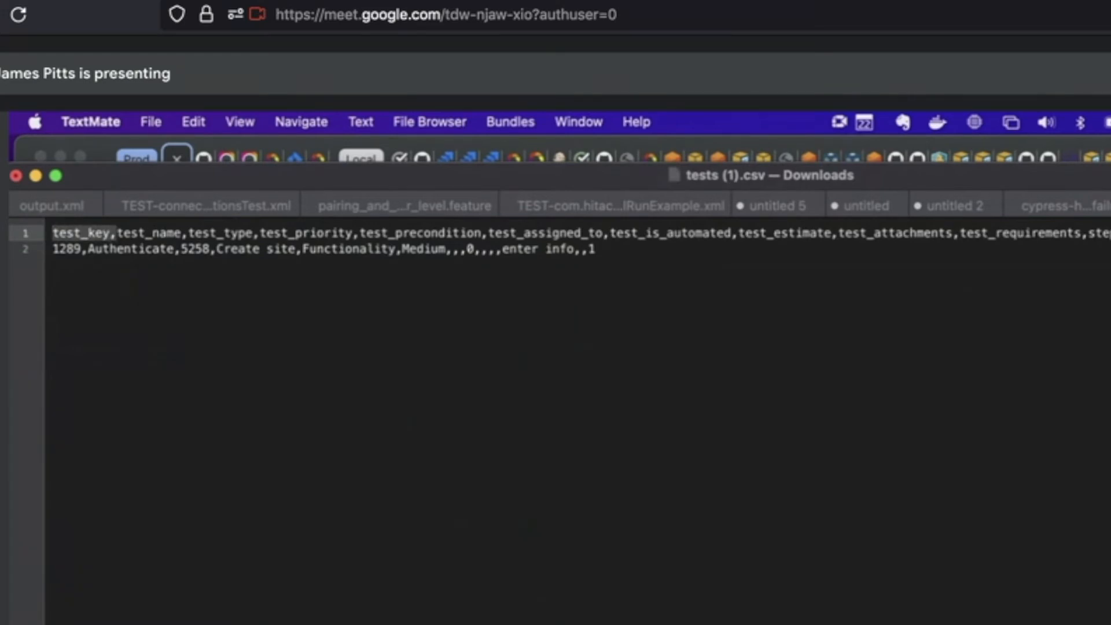
key("BackSpace")
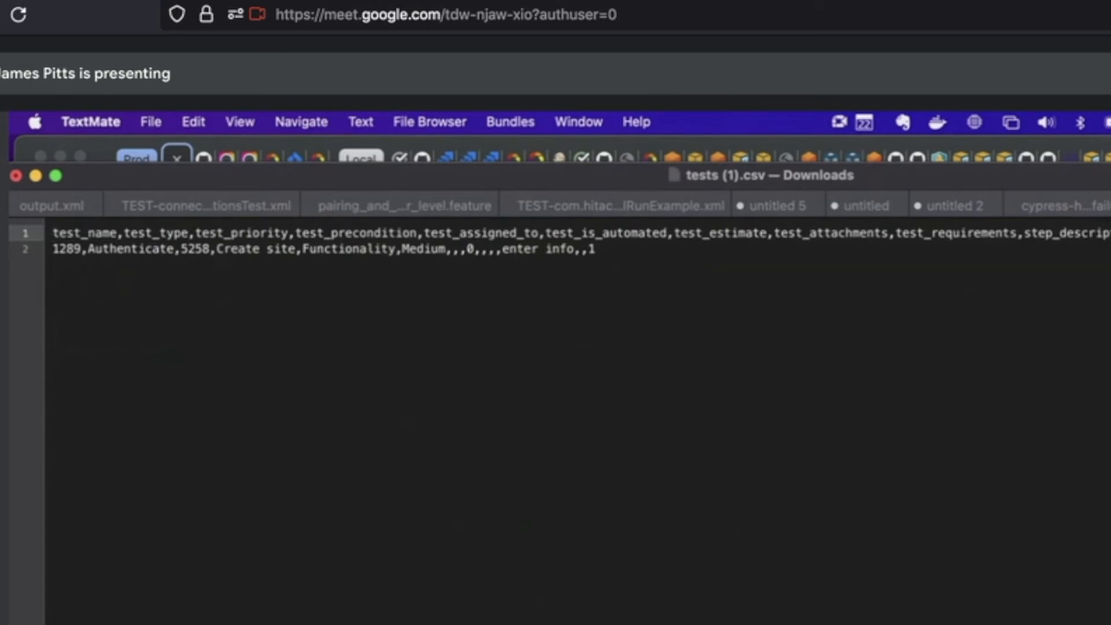
- Delete the values 1289, Authenticate and 5258 from the start of the CSV's data row
key("Down")
key("shift+Right")
key("shift+Right")
key("shift+Right")
key("shift+Right")
key("shift+Right")
key("shift+Right")
key("shift+Right")
key("shift+Right")
key("shift+Right")
key("shift+Right")
key("shift+Right")
key("shift+Right")
key("shift+Right")
key("shift+Right")
key("shift+Right")
key("shift+Right")
key("shift+Right")
key("shift+Right")
key("shift+Right")
key("shift+Right")
key("shift+Right")
key("shift+Right")
key("shift+Right")
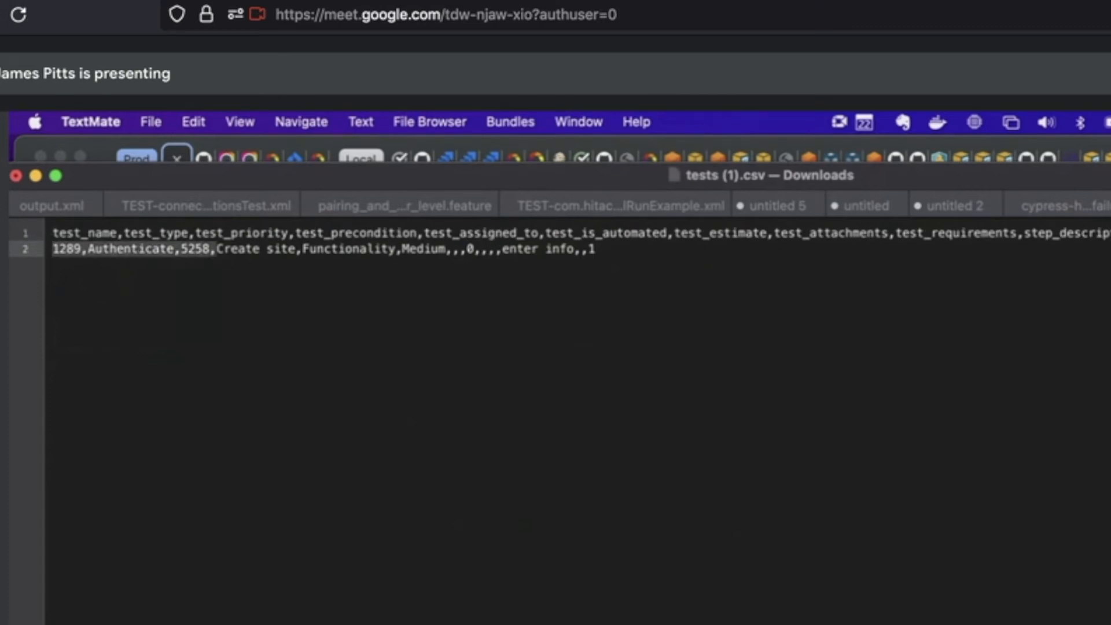
key("BackSpace")
- Rename the test in the data row to "Create a test from export" and save the CSV file
key("Right")
key("Right")
key("Right")
key("Right")
key("Right")
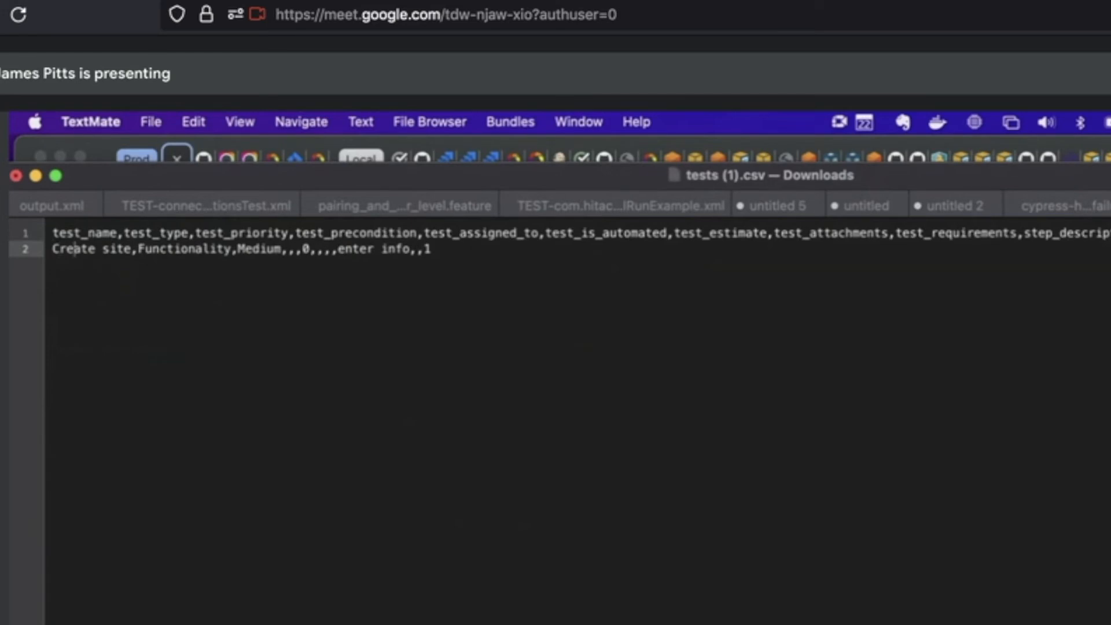
key("Right")
key("Right")
key("BackSpace")
key("Delete")
key("Delete")
key("Delete")
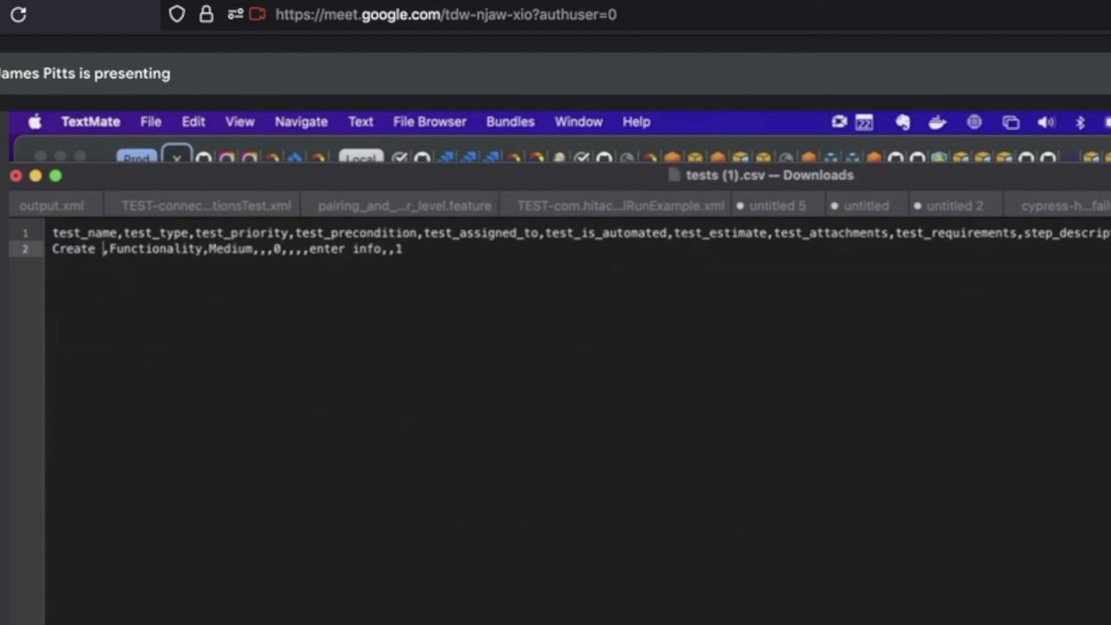
type("a te")
type("st from exp")
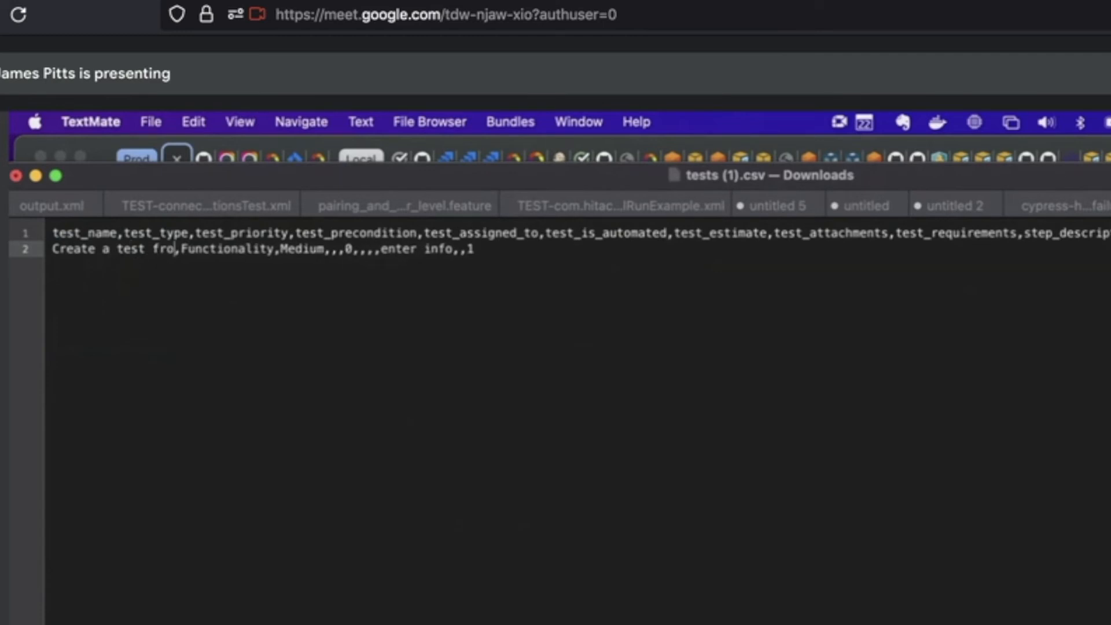
type("ort")
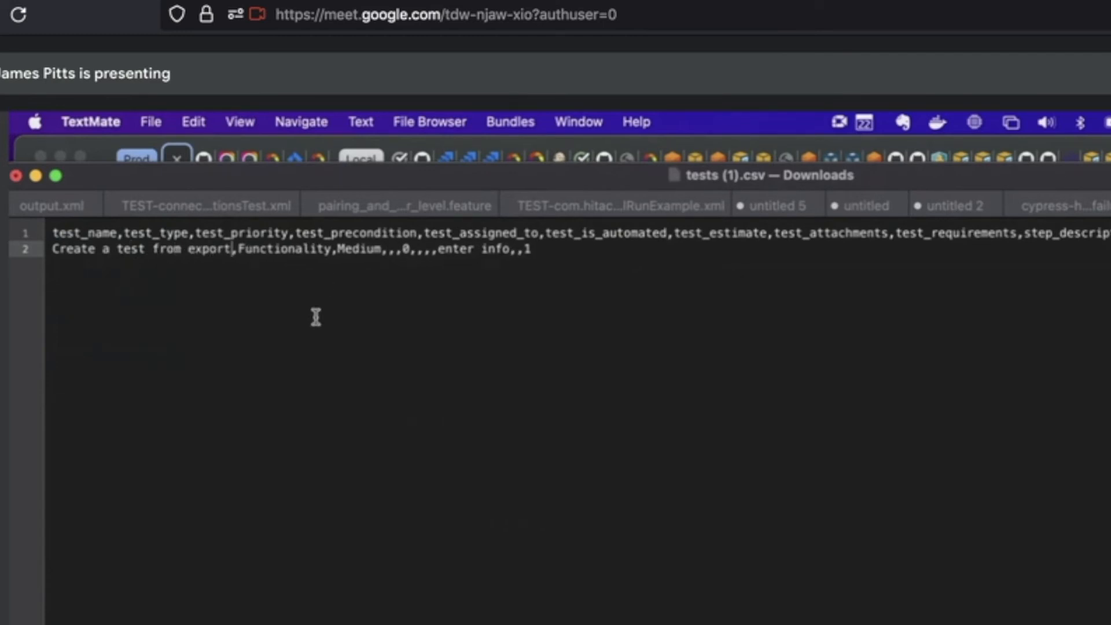
left_click(169, 44)
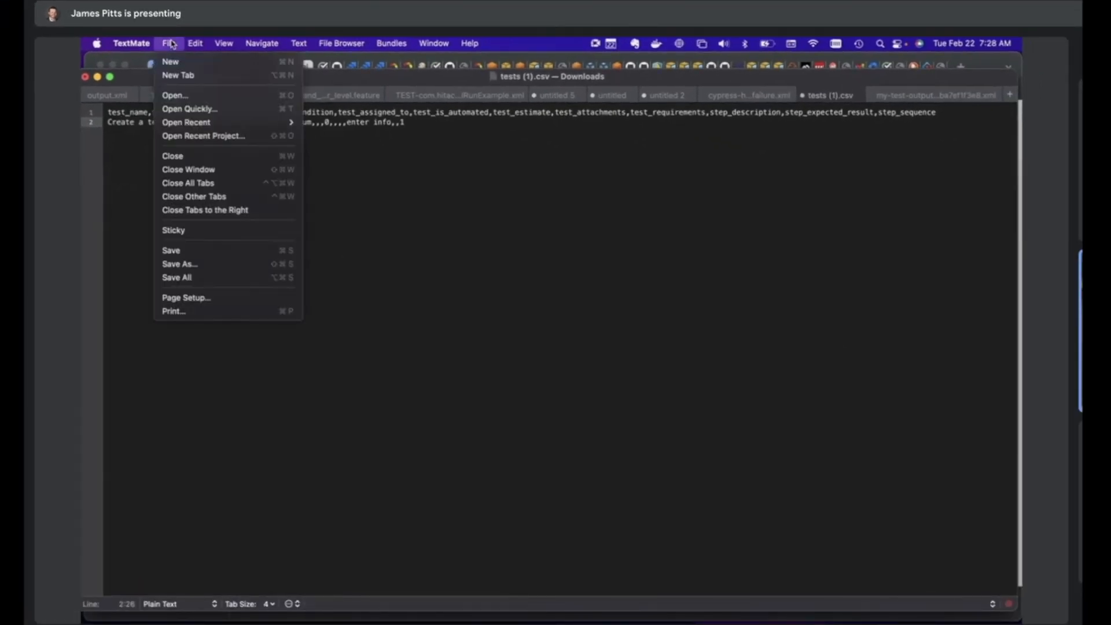
left_click(199, 251)
left_click(353, 209)
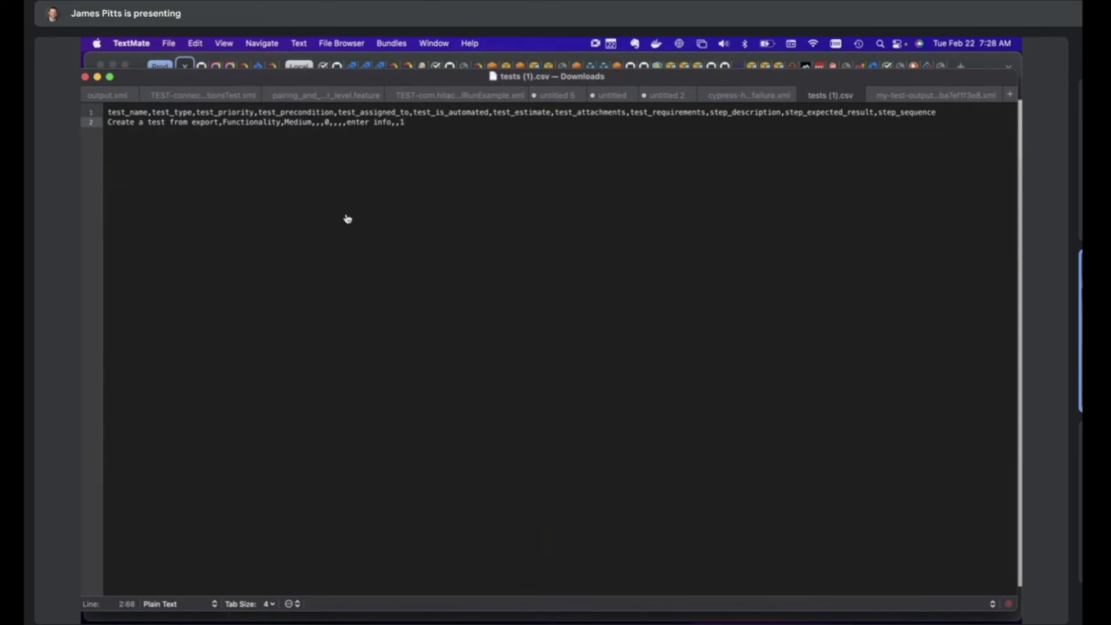
- Switch back to TestQuality in Chrome, start a CSV test import and load tests (1).csv from Downloads
key("super+Tab")
left_click(930, 363)
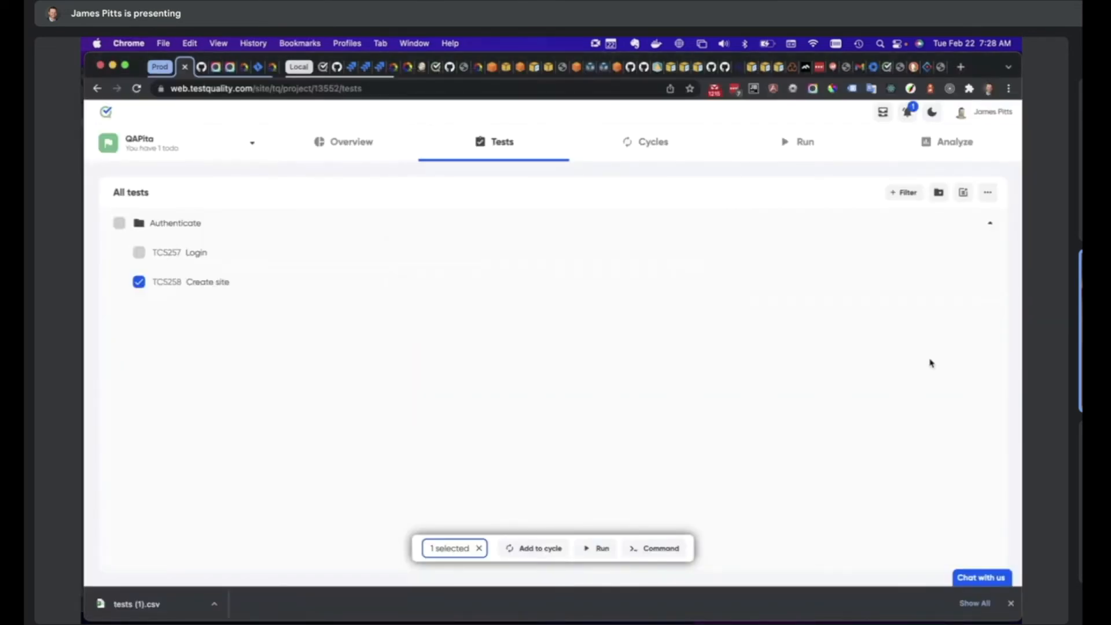
left_click(987, 193)
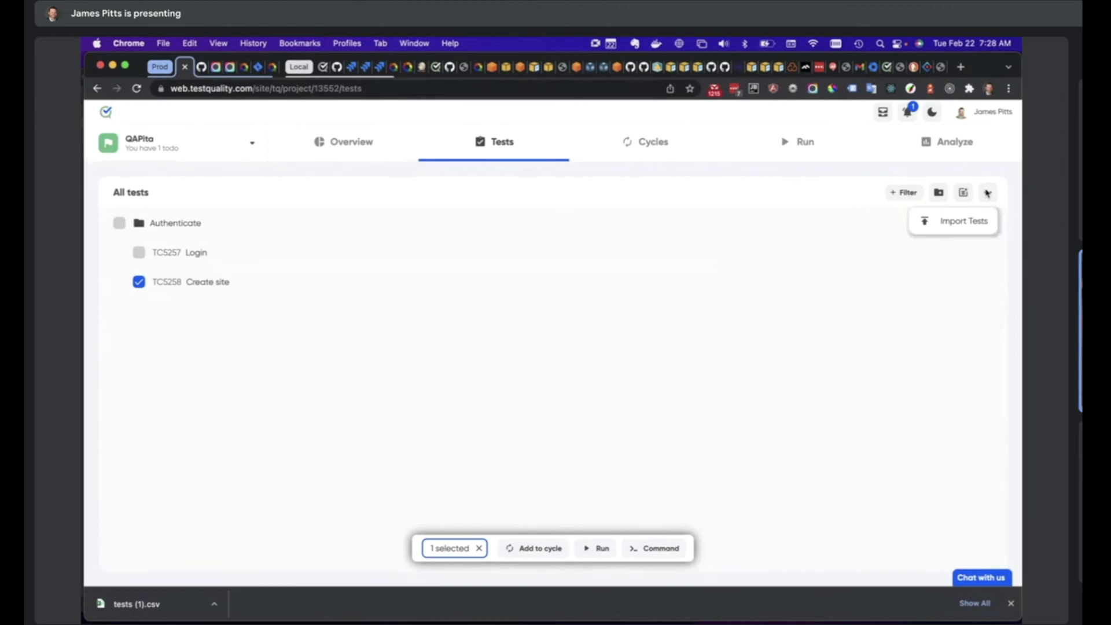
left_click(954, 229)
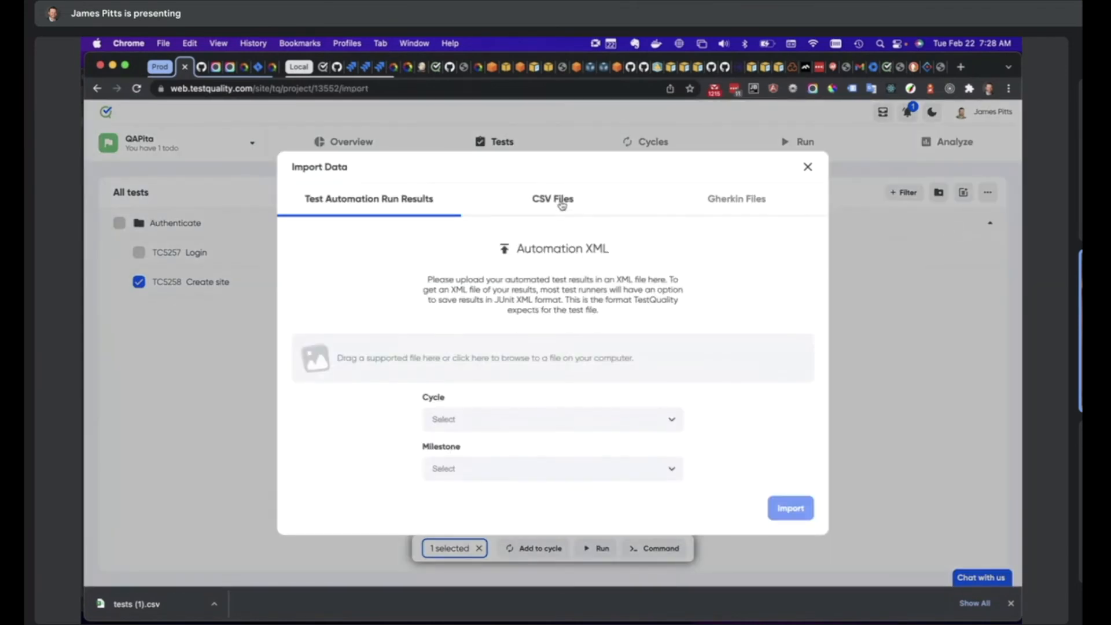
left_click(561, 203)
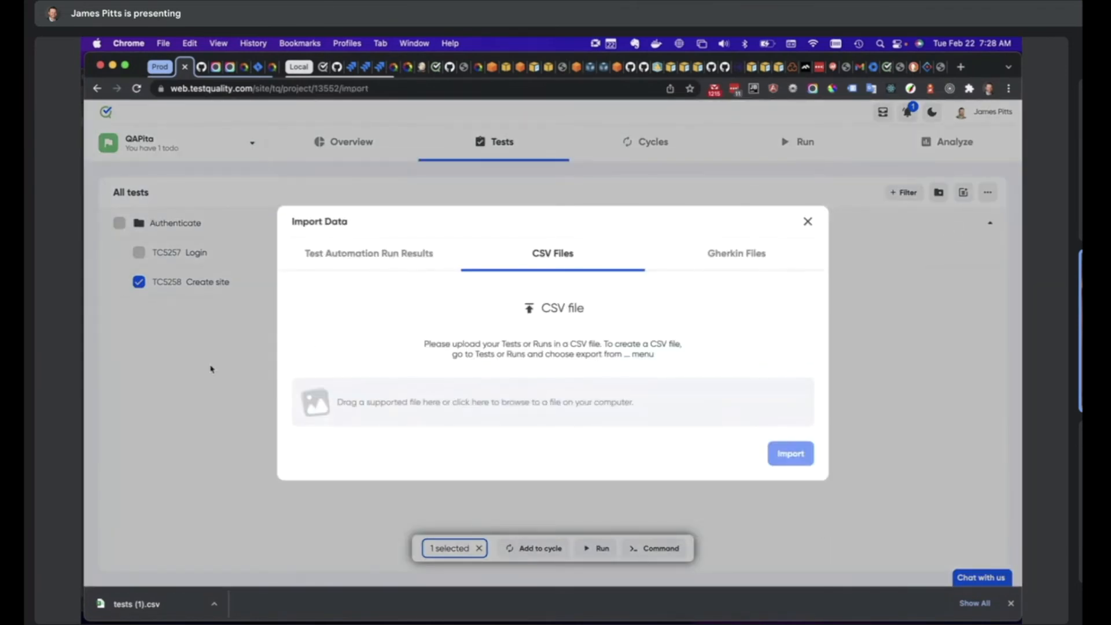
left_click(516, 409)
left_click(413, 266)
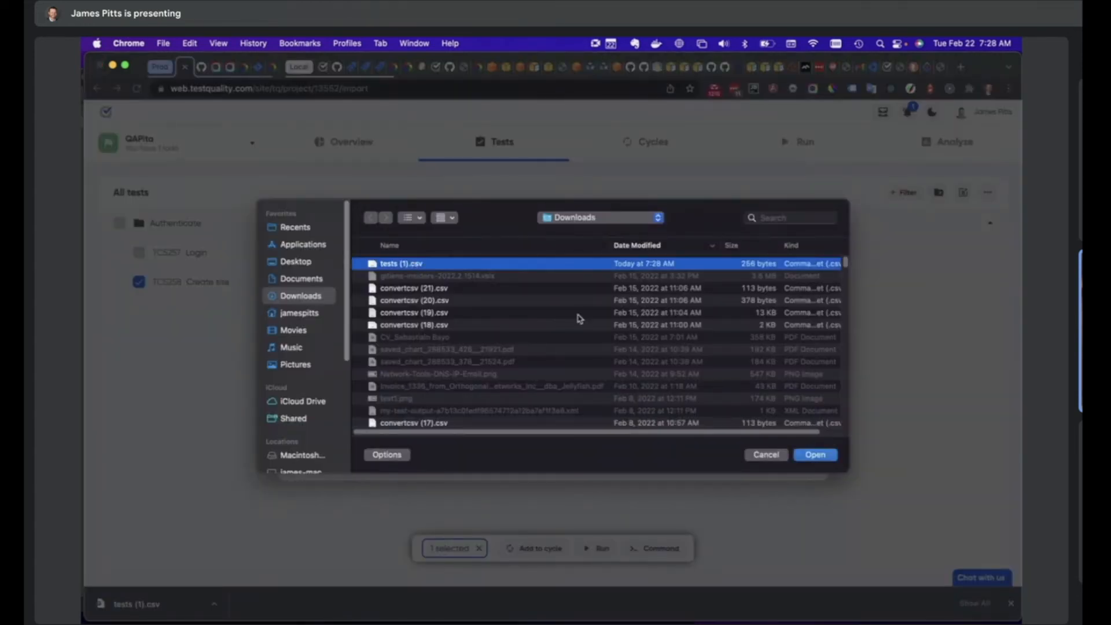
left_click(826, 455)
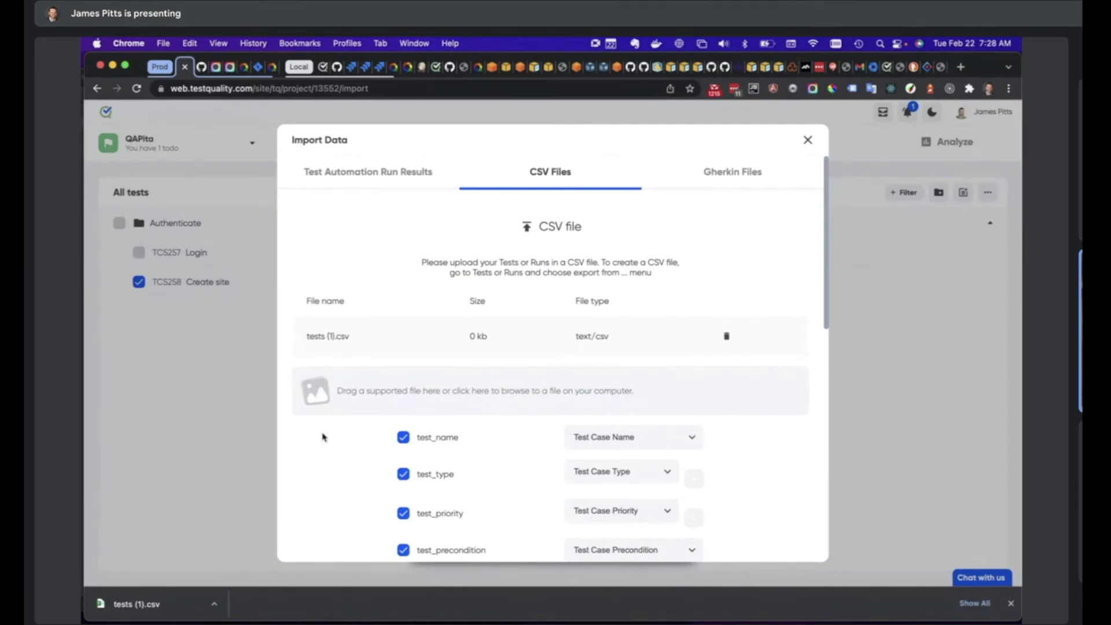
- Review the import's field mappings and destination options, and inspect the custom data mapping of the test_type field
scroll(323, 437, "down", 5)
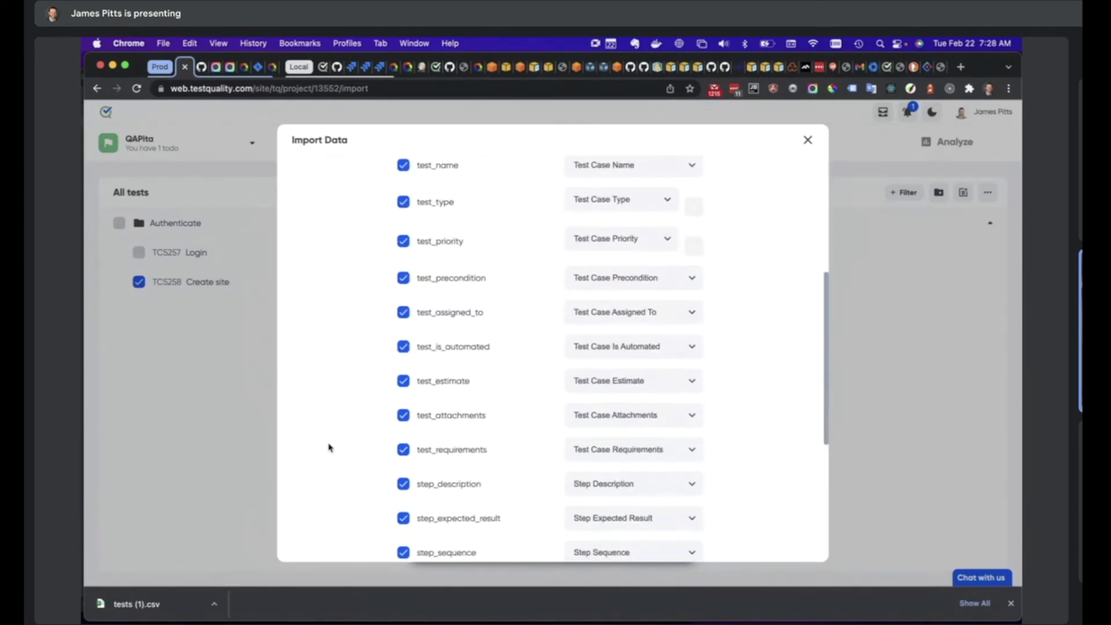
scroll(328, 447, "down", 3)
scroll(328, 447, "up", 3)
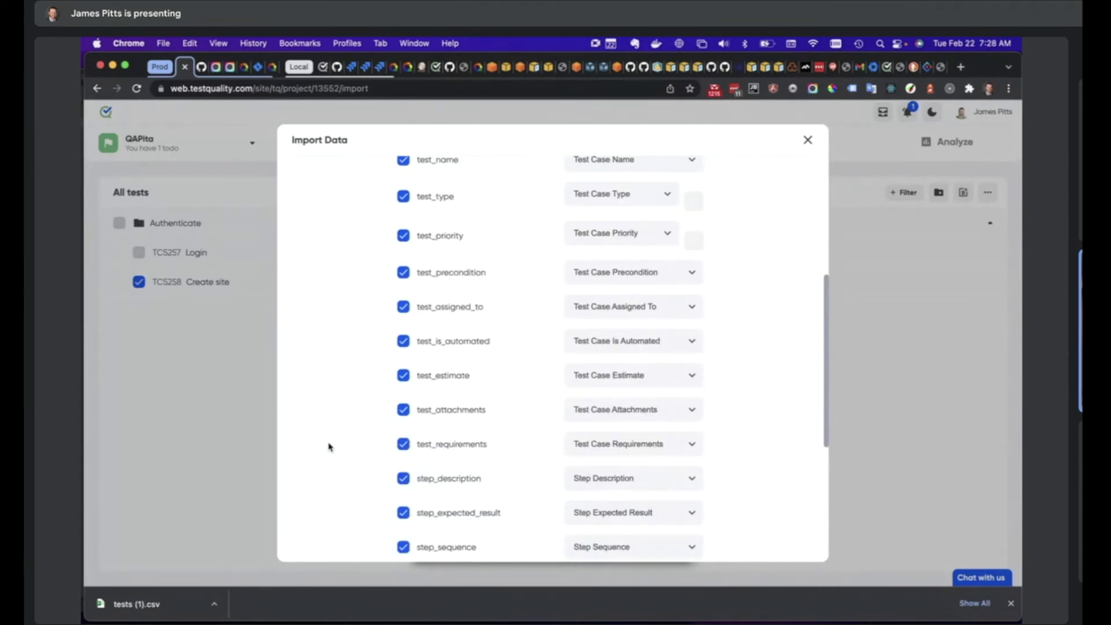
scroll(329, 447, "down", 4)
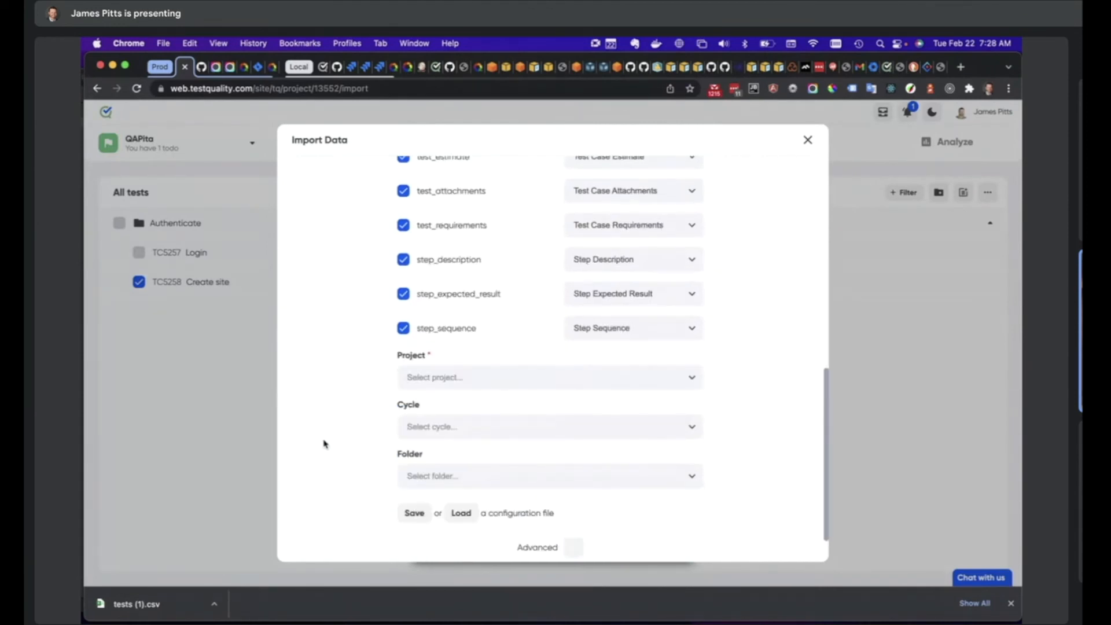
scroll(326, 422, "up", 2)
scroll(326, 423, "up", 5)
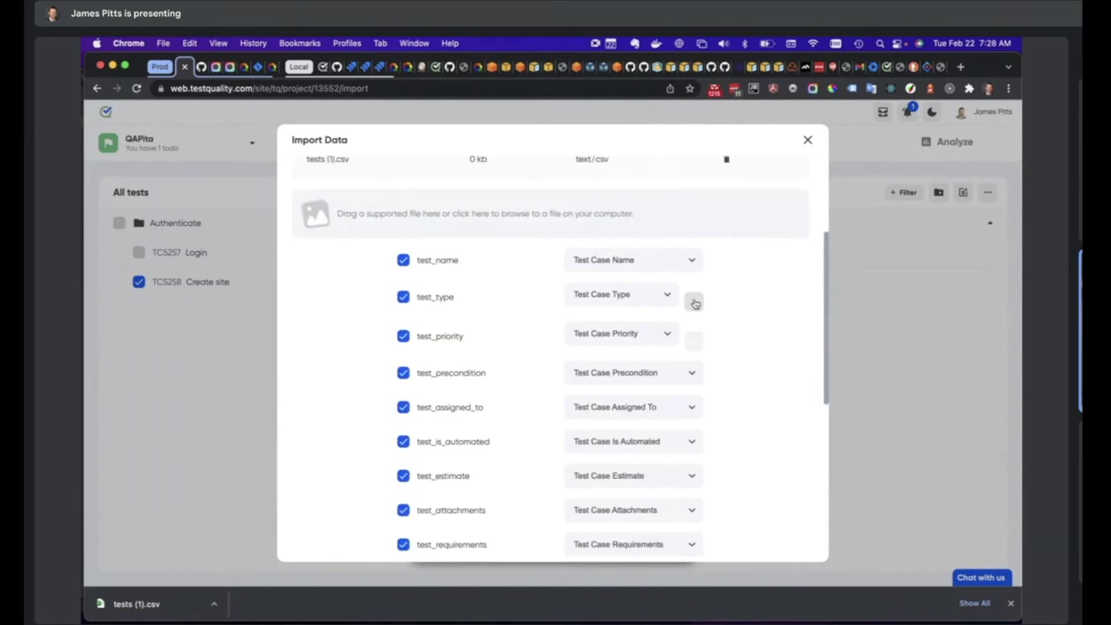
left_click(695, 303)
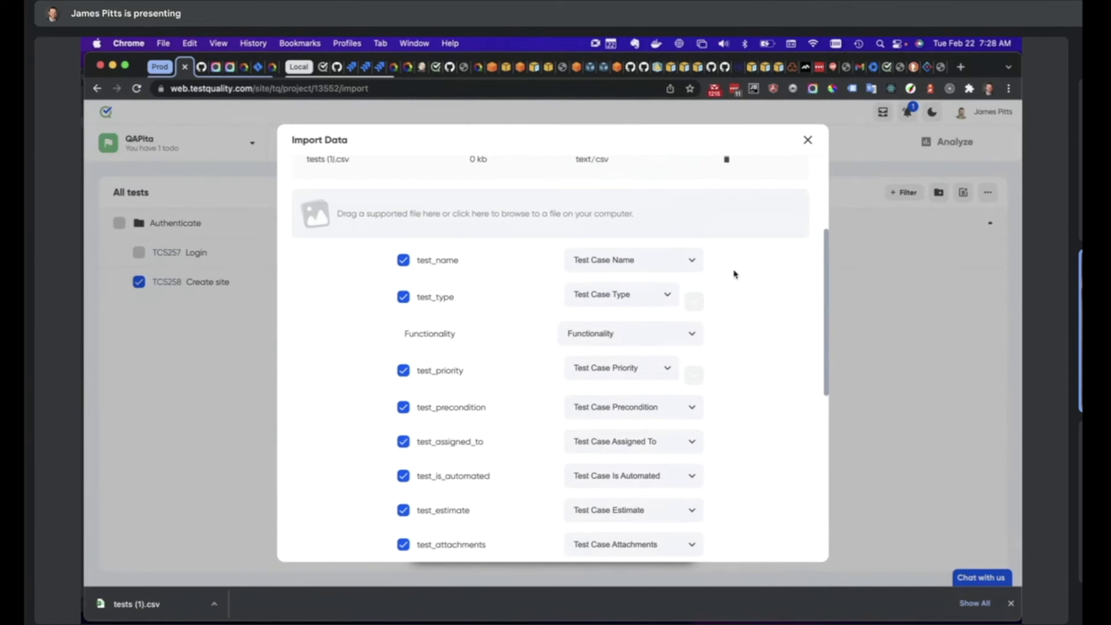
left_click(698, 302)
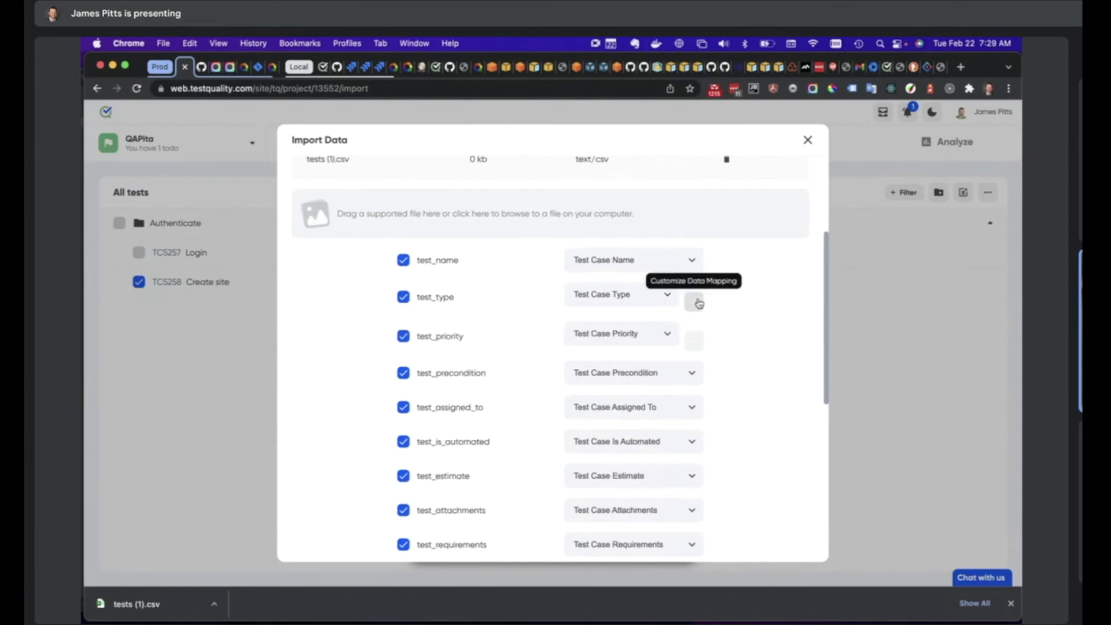
- Set QAPita as the destination project for the CSV import
scroll(520, 427, "down", 5)
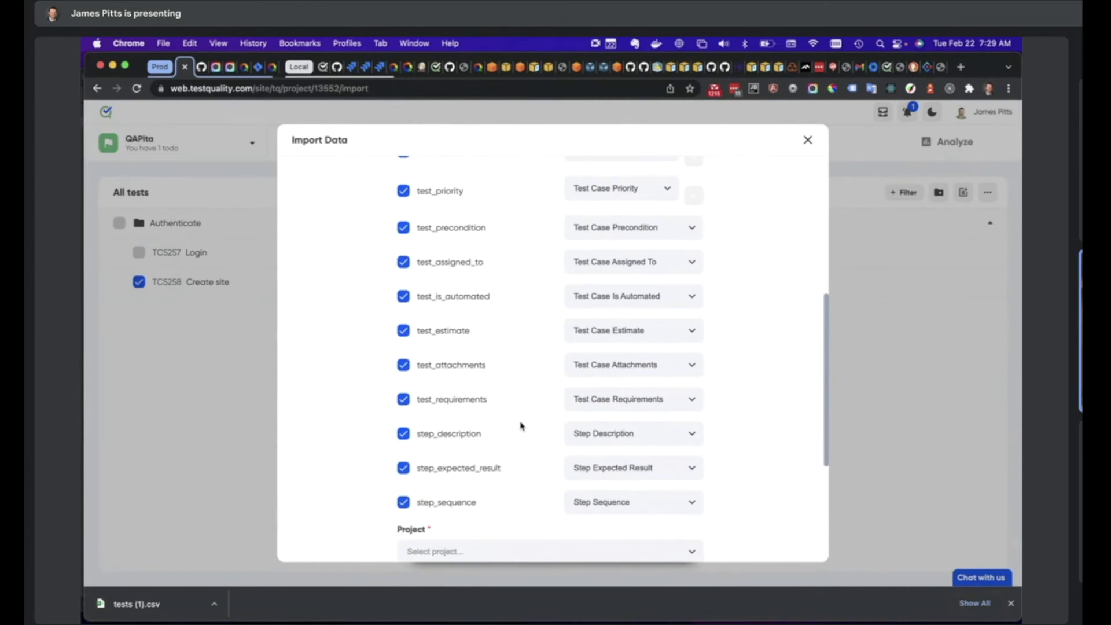
scroll(521, 427, "down", 7)
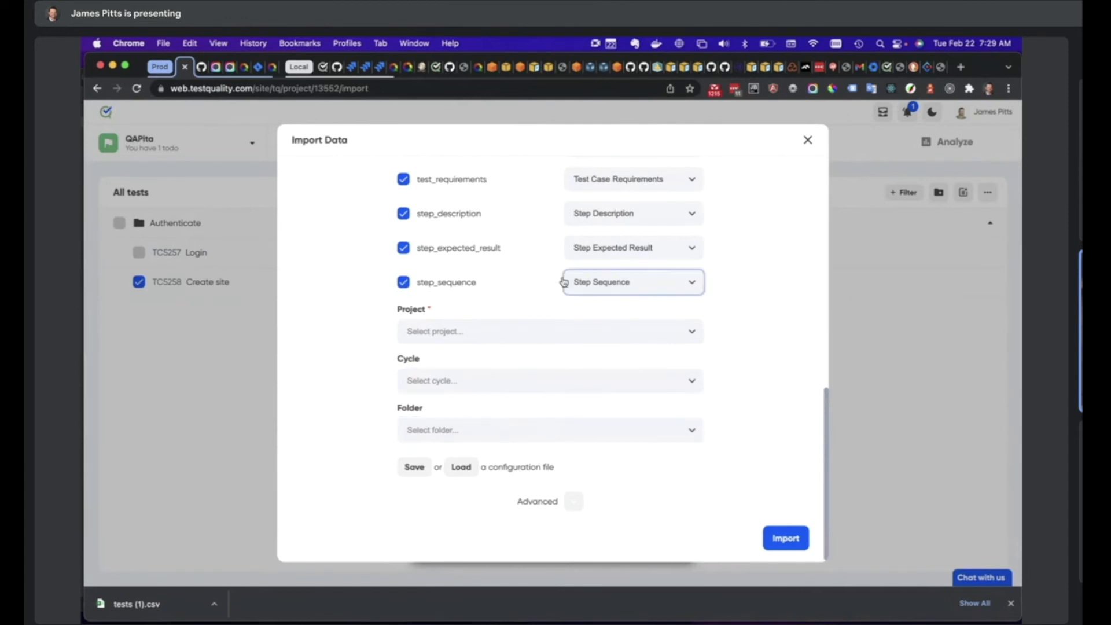
left_click(498, 334)
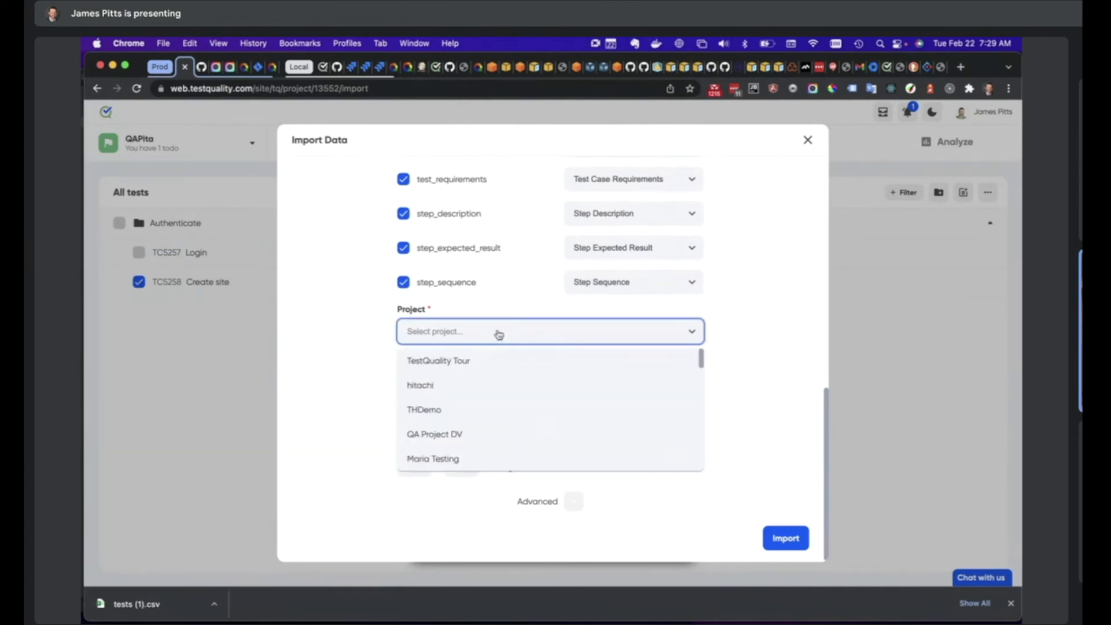
scroll(485, 395, "down", 3)
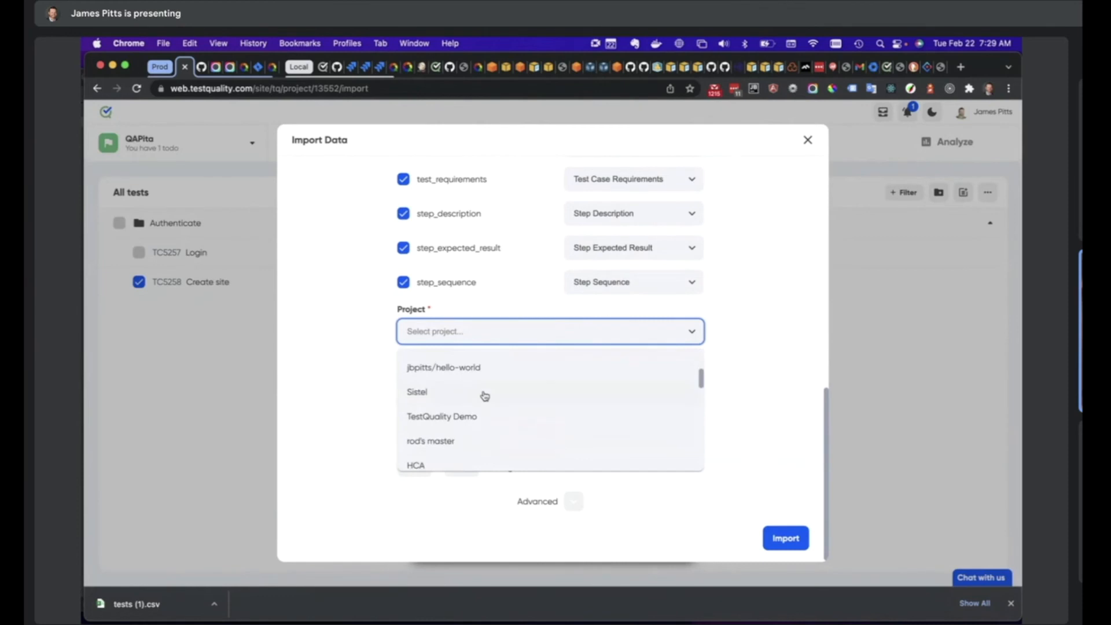
scroll(485, 396, "down", 10)
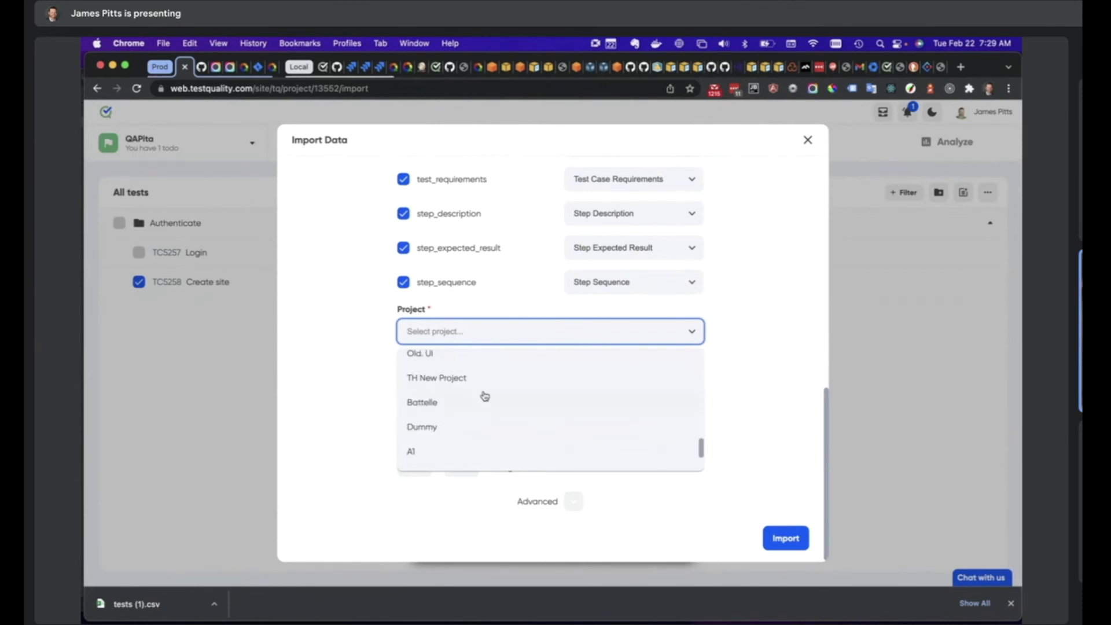
scroll(485, 395, "down", 3)
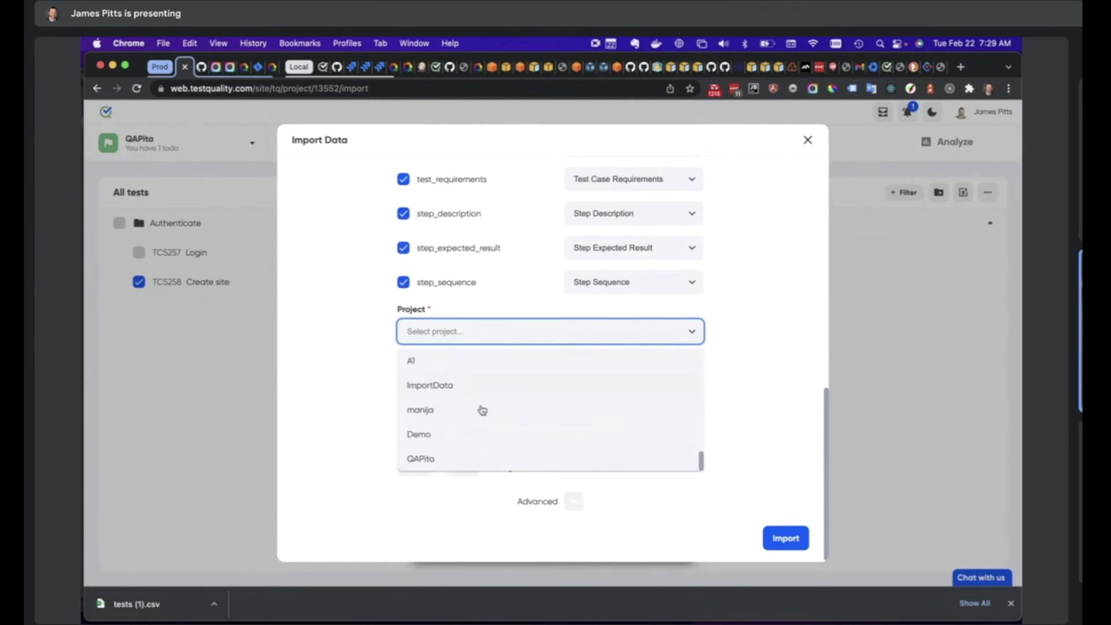
left_click(425, 459)
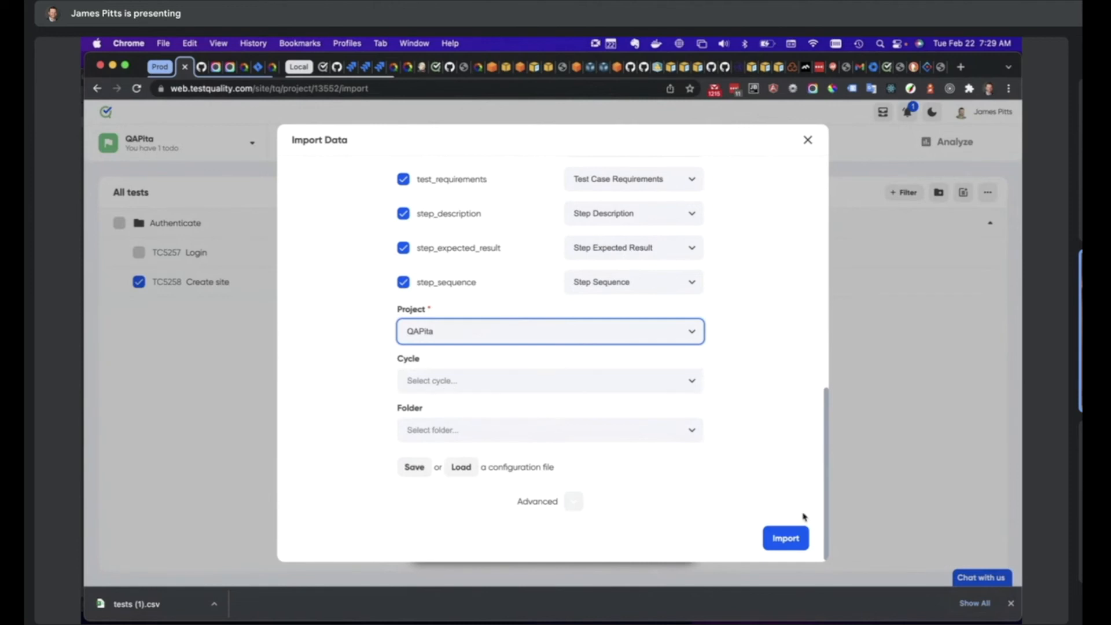
- Import the tests from the CSV file into QAPita and close the import dialog
left_click(785, 539)
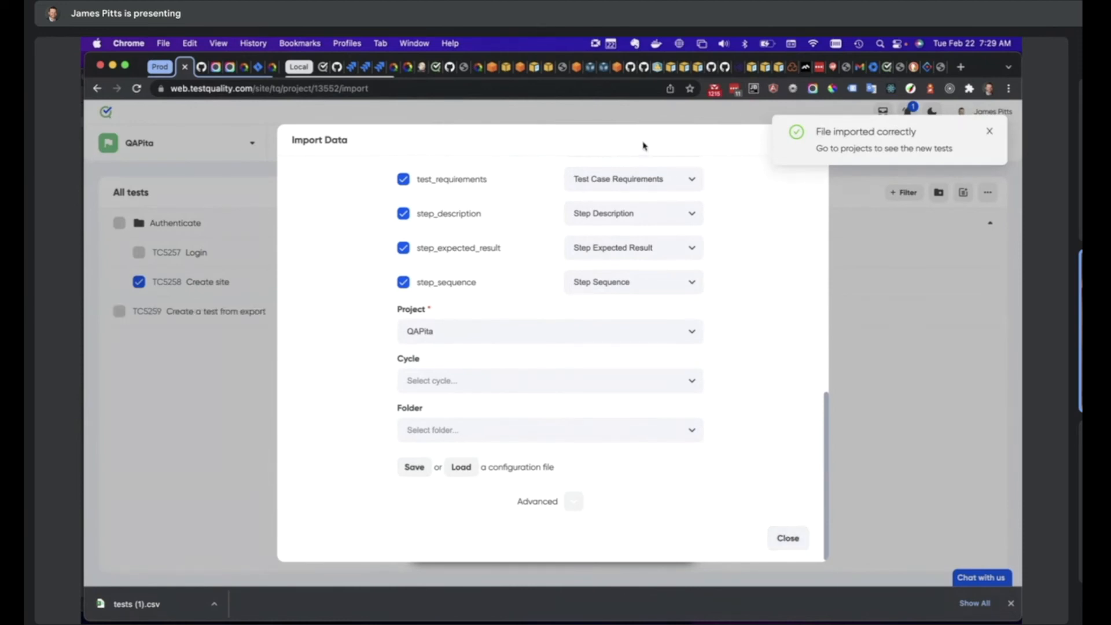
left_click(992, 133)
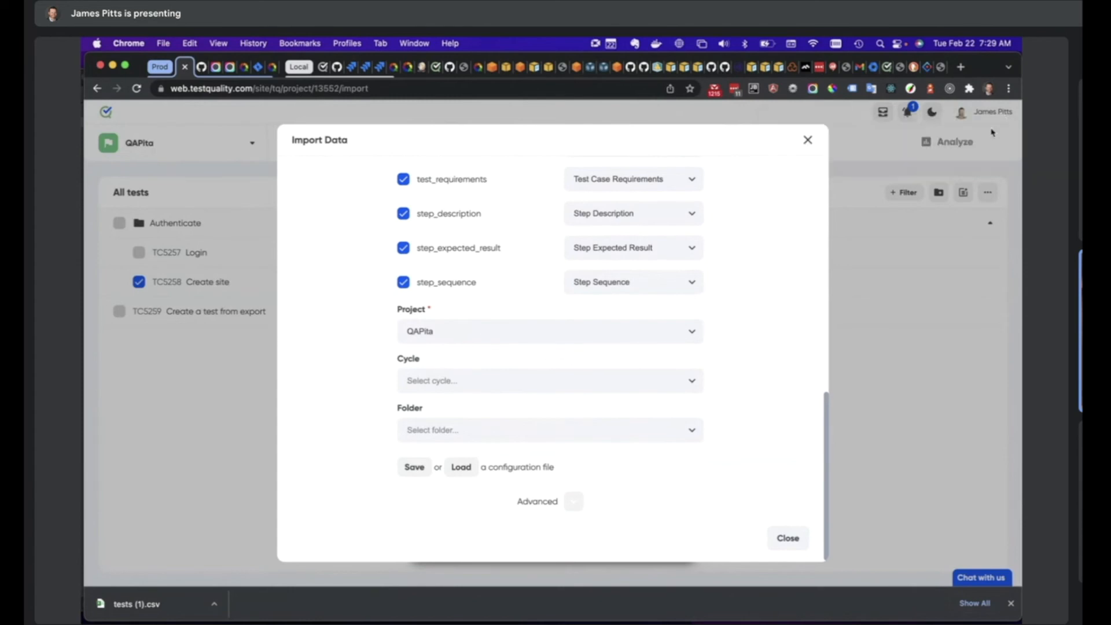
left_click(808, 141)
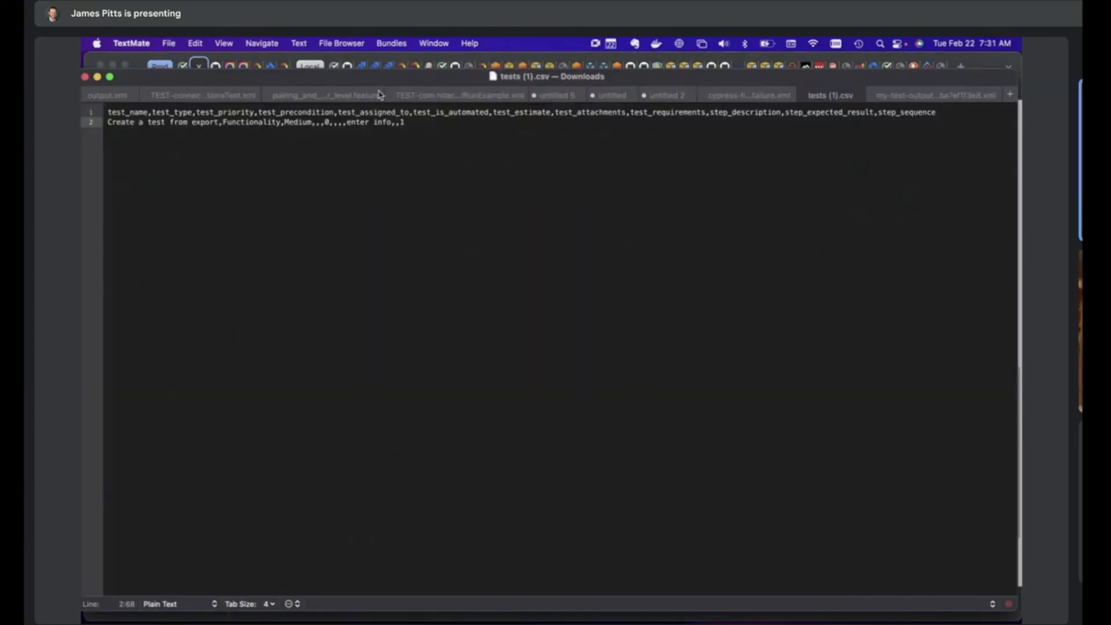
- In TextMate, rename the data row's test in tests (1).csv to "Create a something" and duplicate that row below it
left_click_drag(146, 122, 220, 122)
type("something")
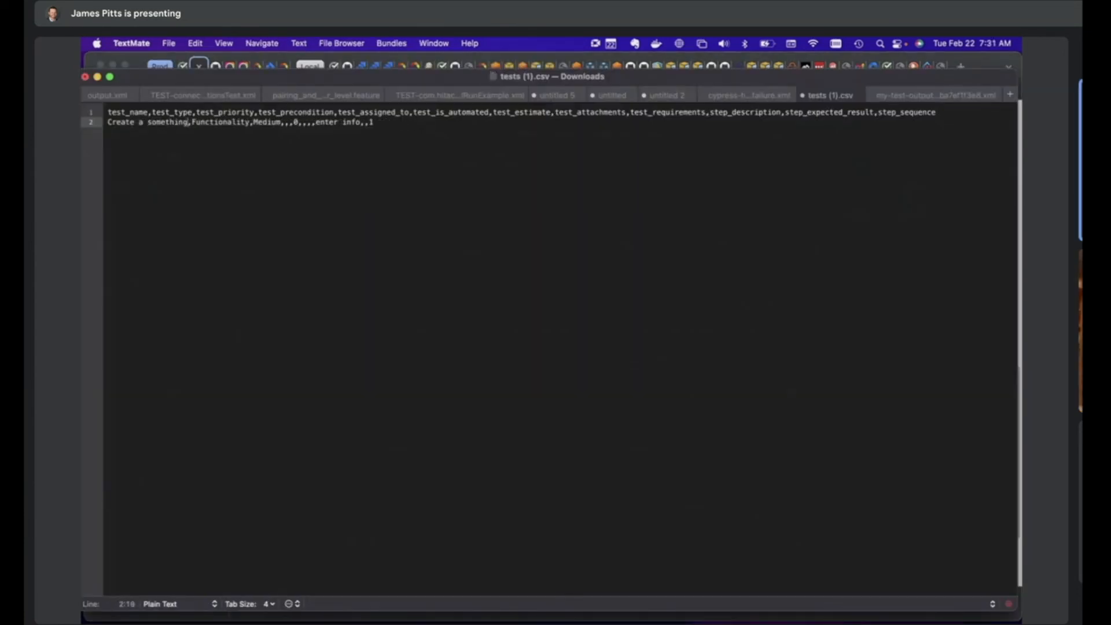
left_click(360, 122)
key("super+Left")
key("shift+super+Right")
key("super+c")
key("Right")
key("Return")
key("super+v")
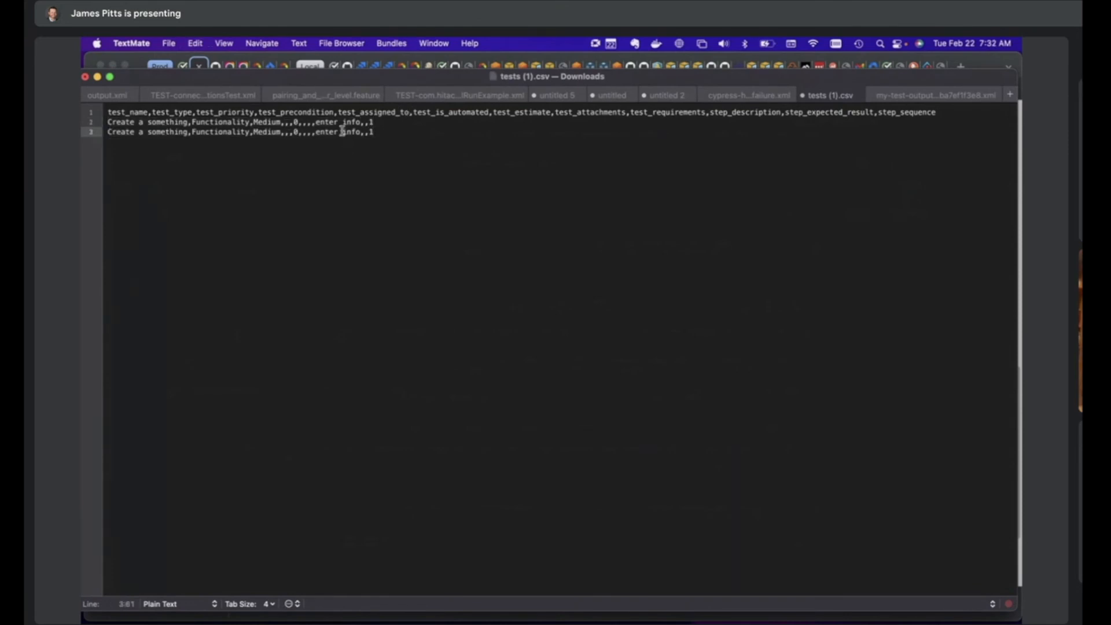
- Change the duplicate row's step description to "enter more", rename the test_name header to test_name2 and save the file
left_click_drag(343, 131, 356, 132)
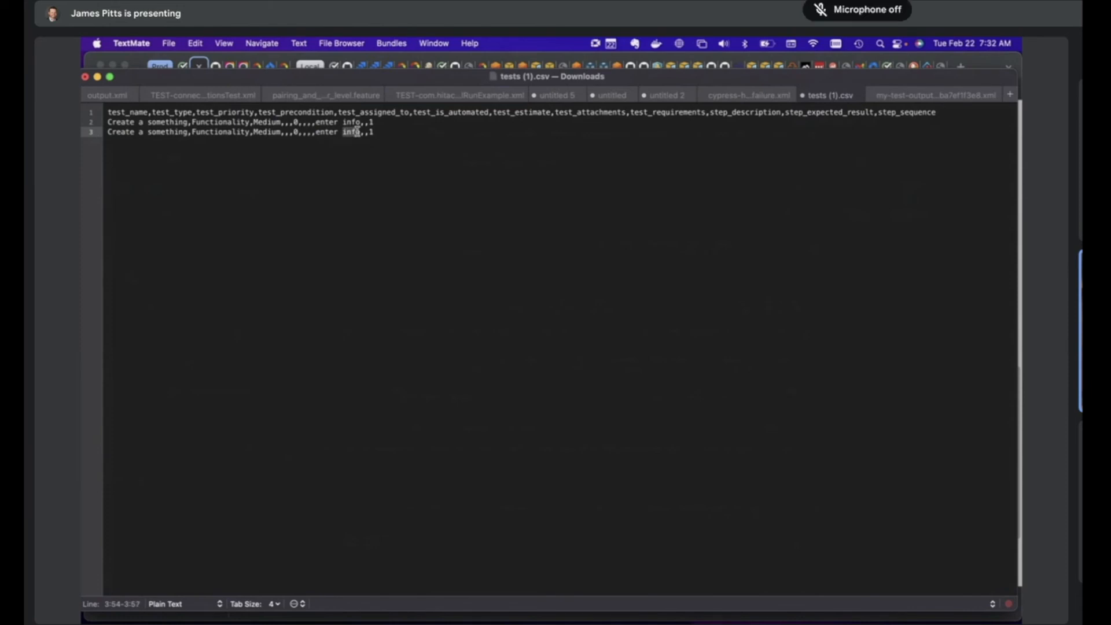
type("more")
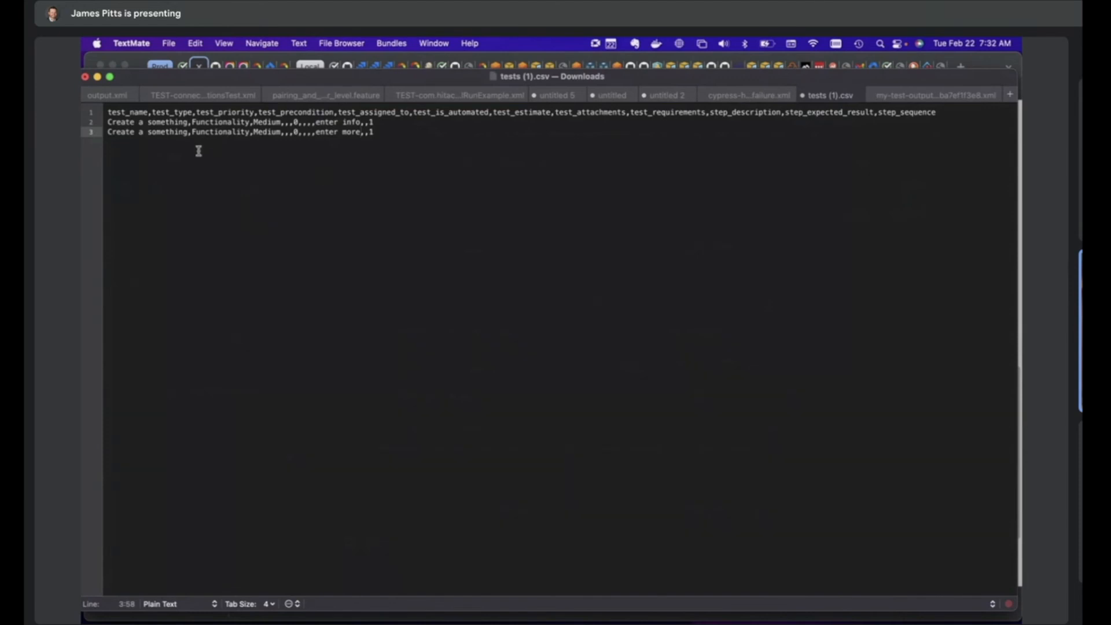
left_click(148, 112)
type("2")
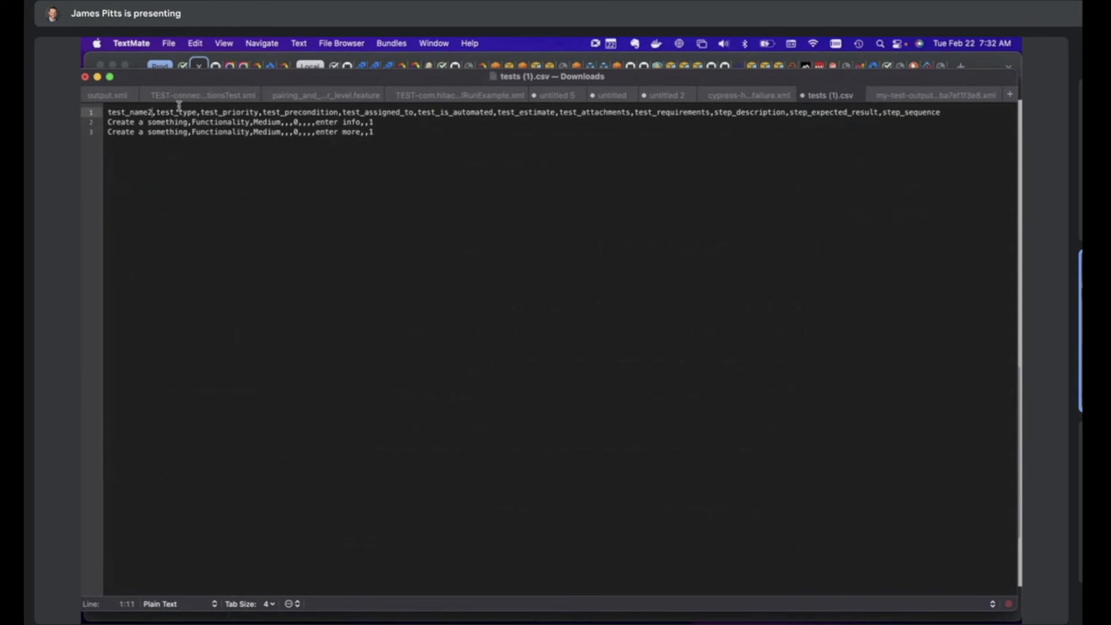
left_click(169, 44)
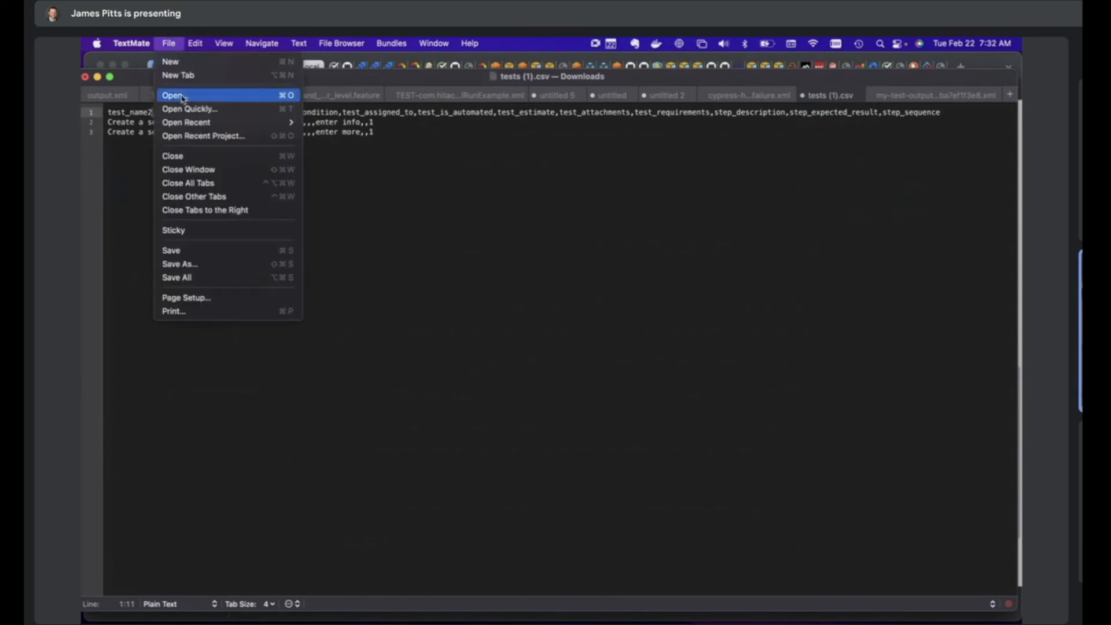
left_click(193, 250)
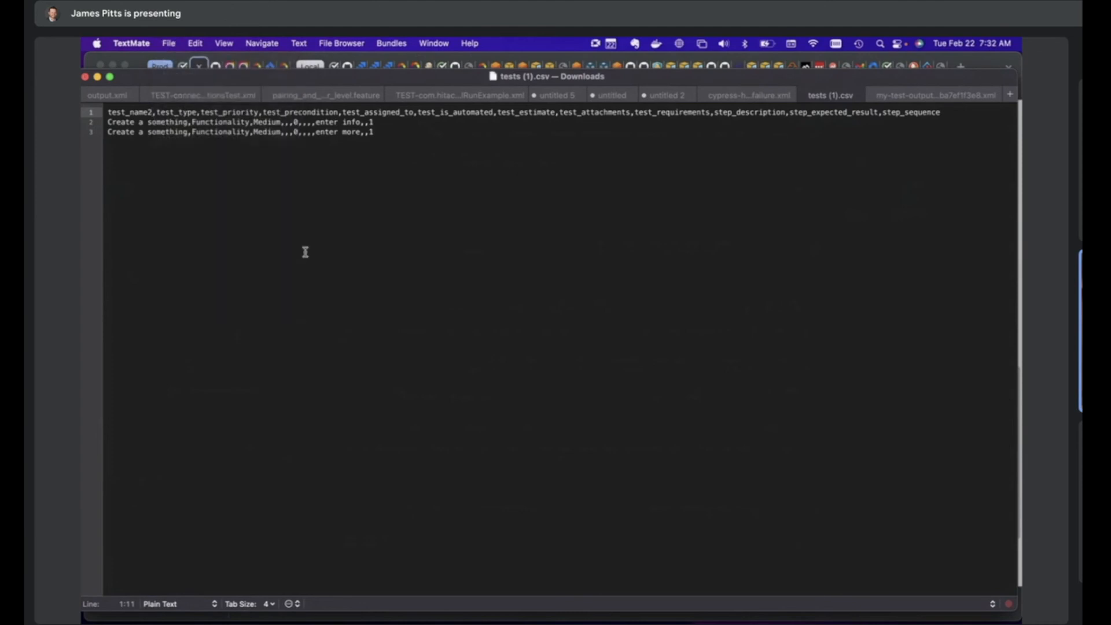
- Switch back to TestQuality in Chrome, start another CSV import and load the edited tests (1).csv from Downloads
key("super+Tab")
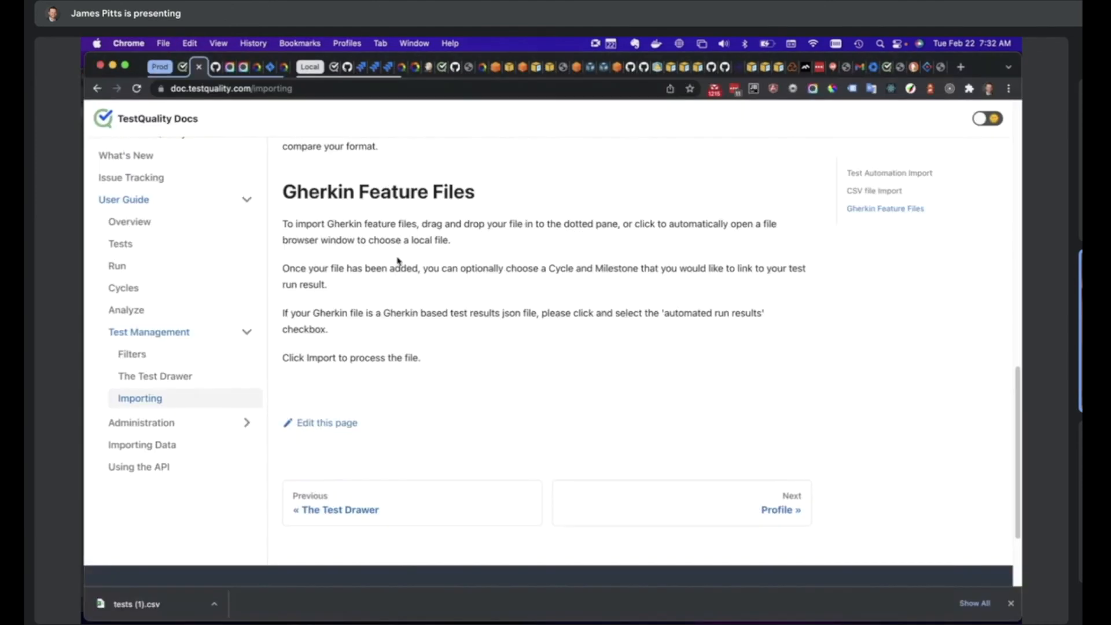
left_click(187, 66)
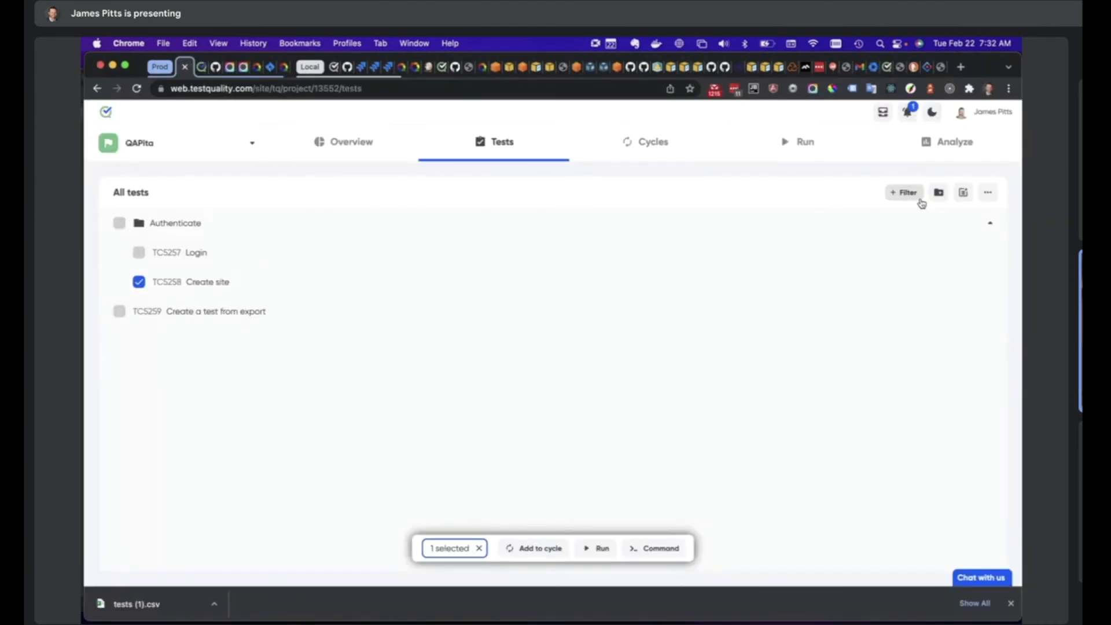
left_click(987, 195)
left_click(960, 221)
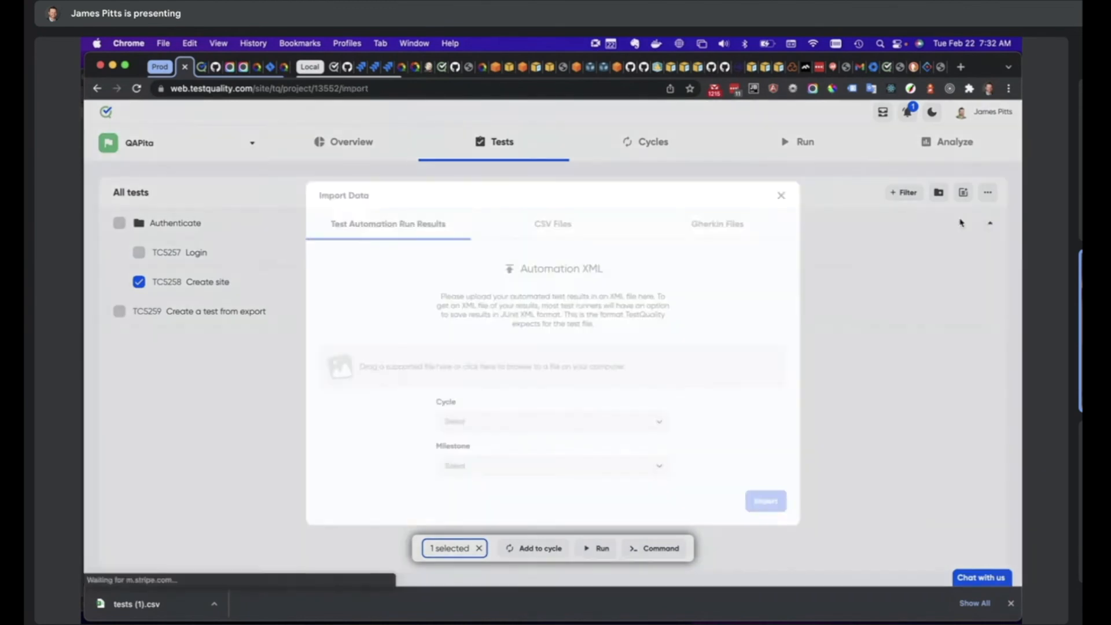
left_click(561, 208)
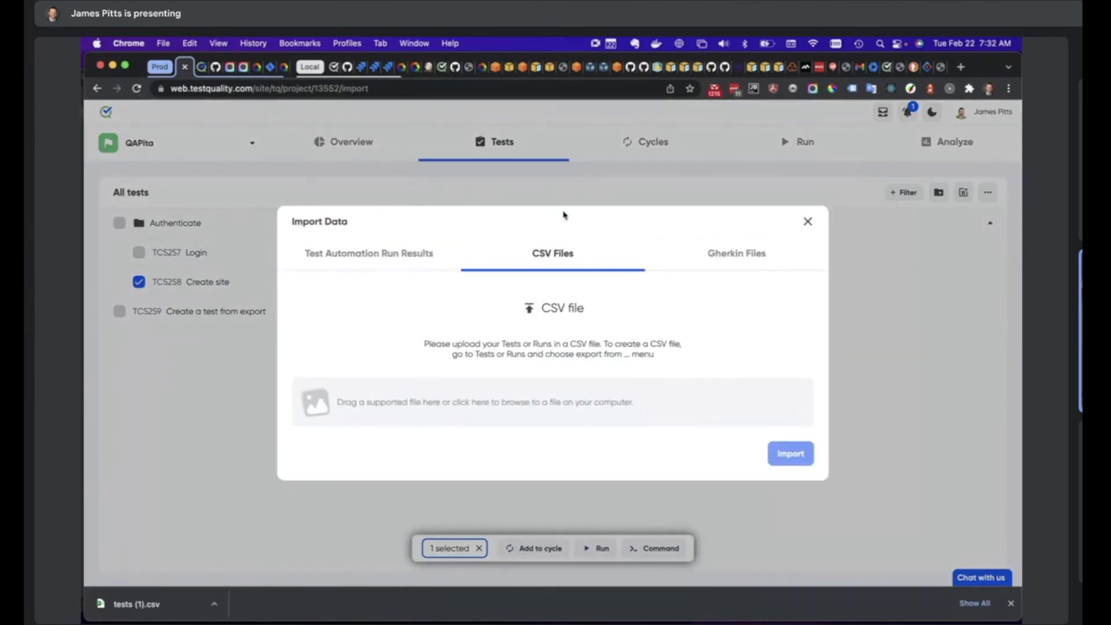
left_click(518, 403)
left_click(387, 267)
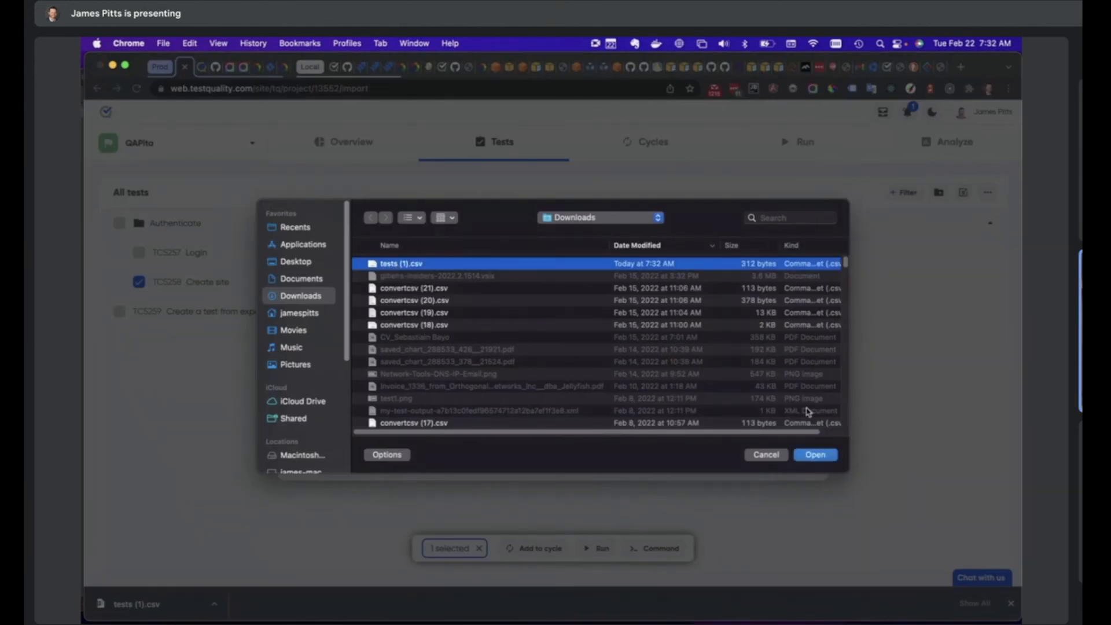
left_click(816, 454)
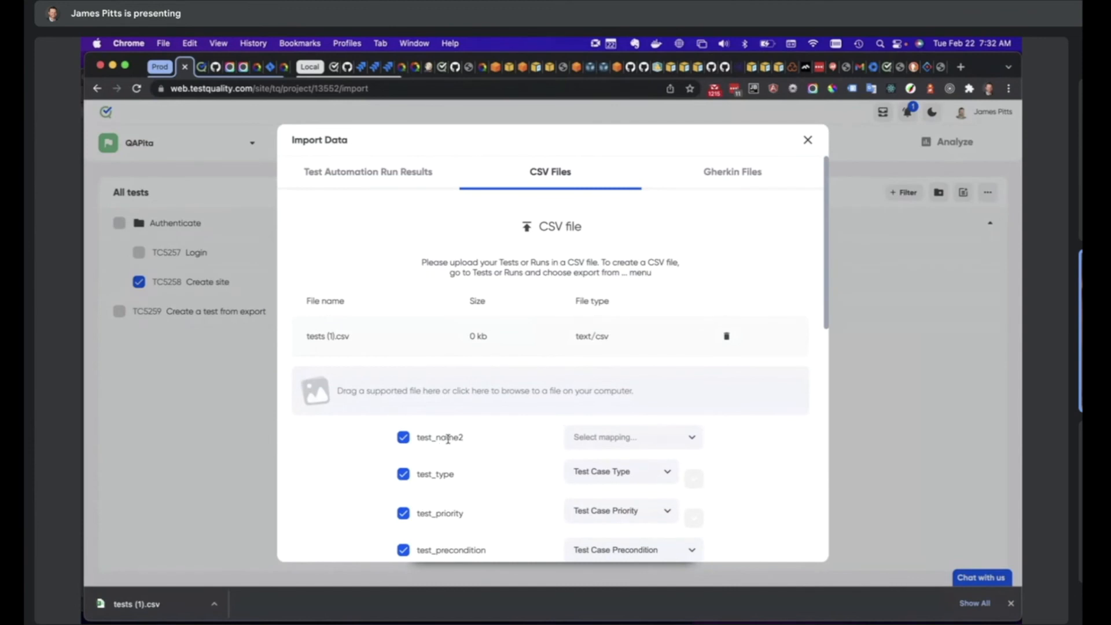
- Map the test_name2 column to Test Case Name
left_click(648, 441)
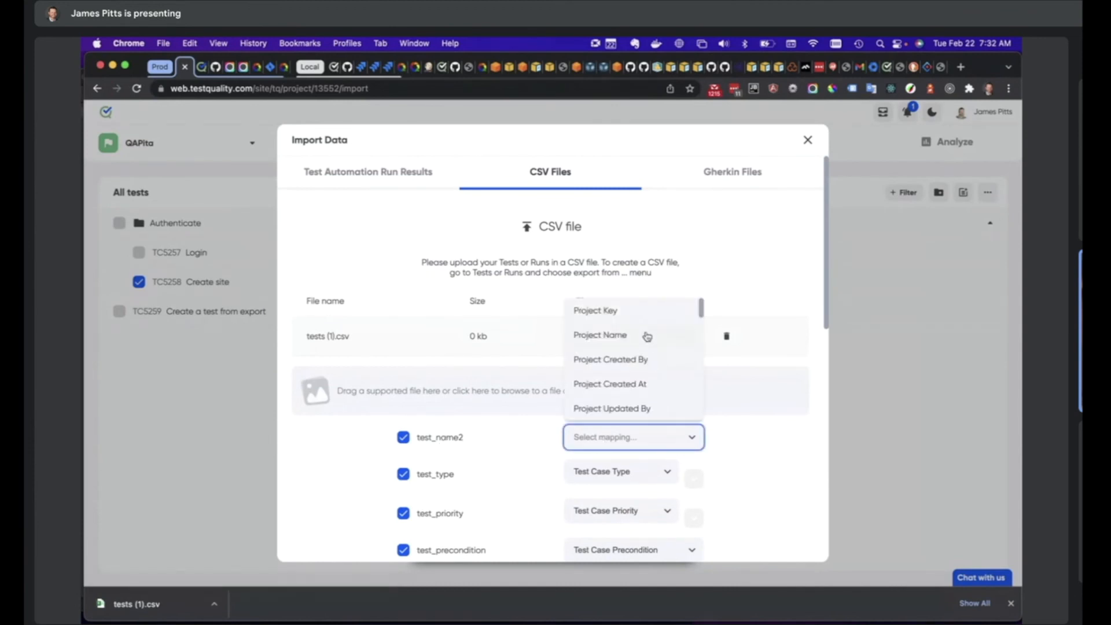
scroll(646, 336, "down", 8)
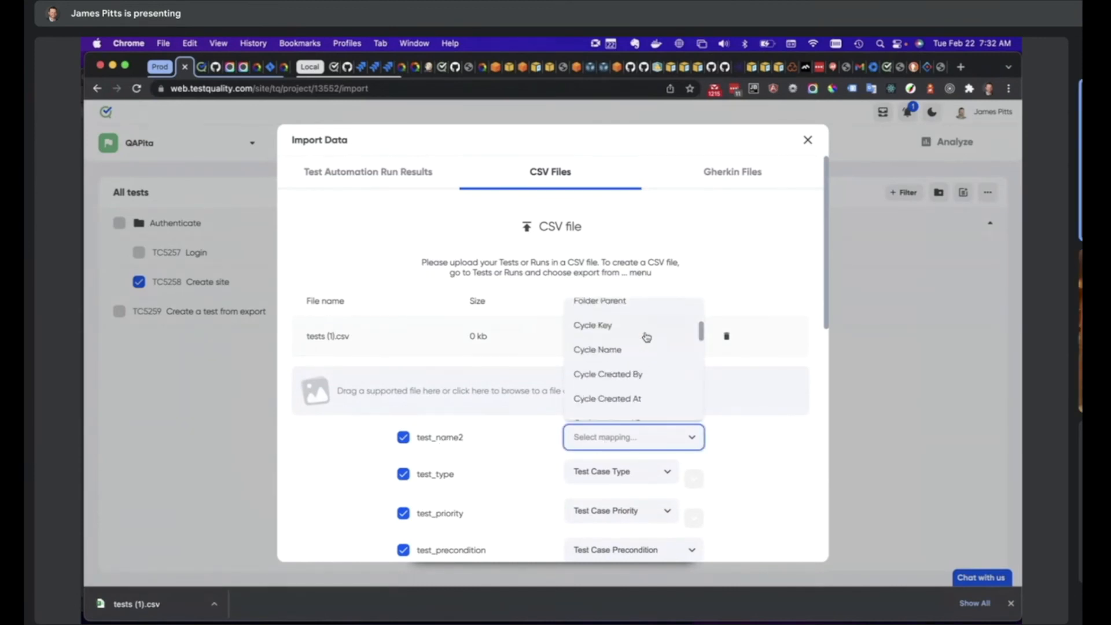
scroll(647, 336, "down", 4)
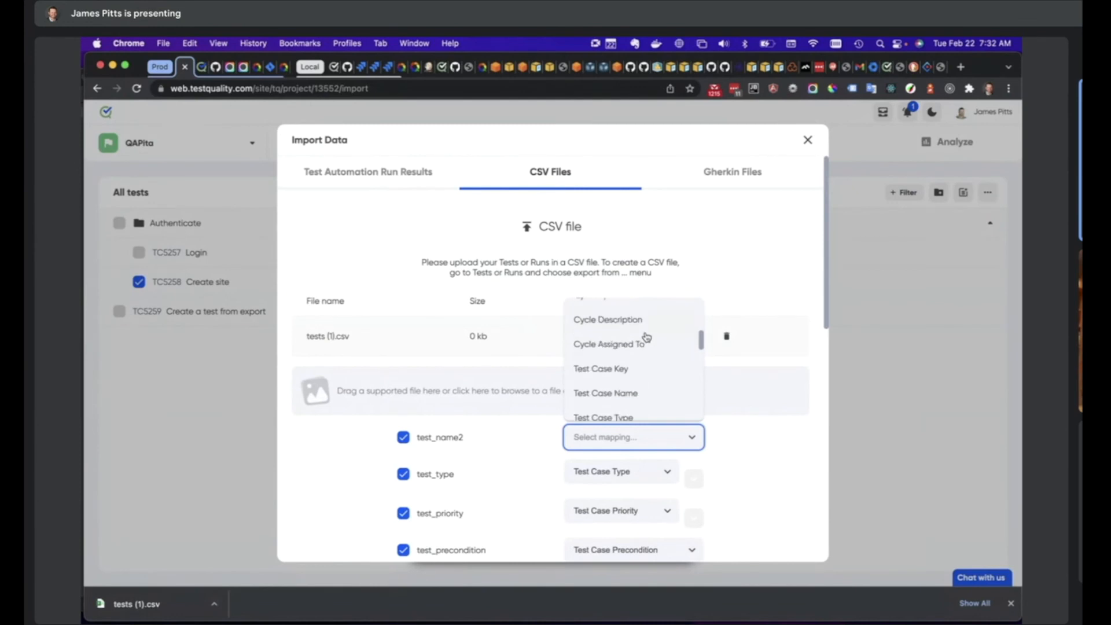
left_click(639, 394)
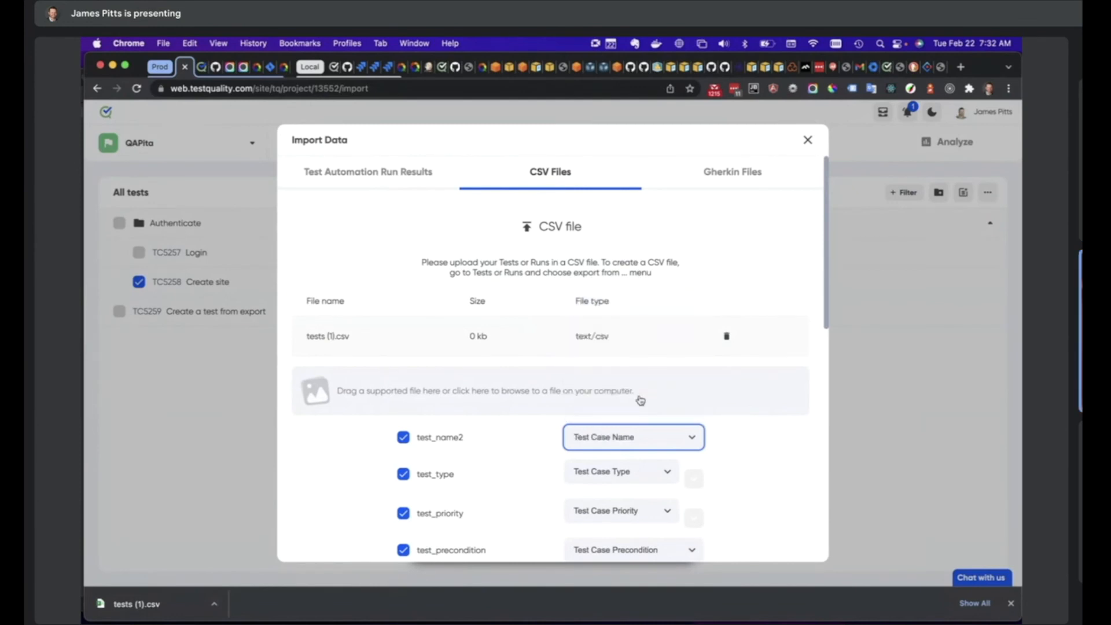
- Select QAPita as the destination project for this import
scroll(632, 391, "down", 10)
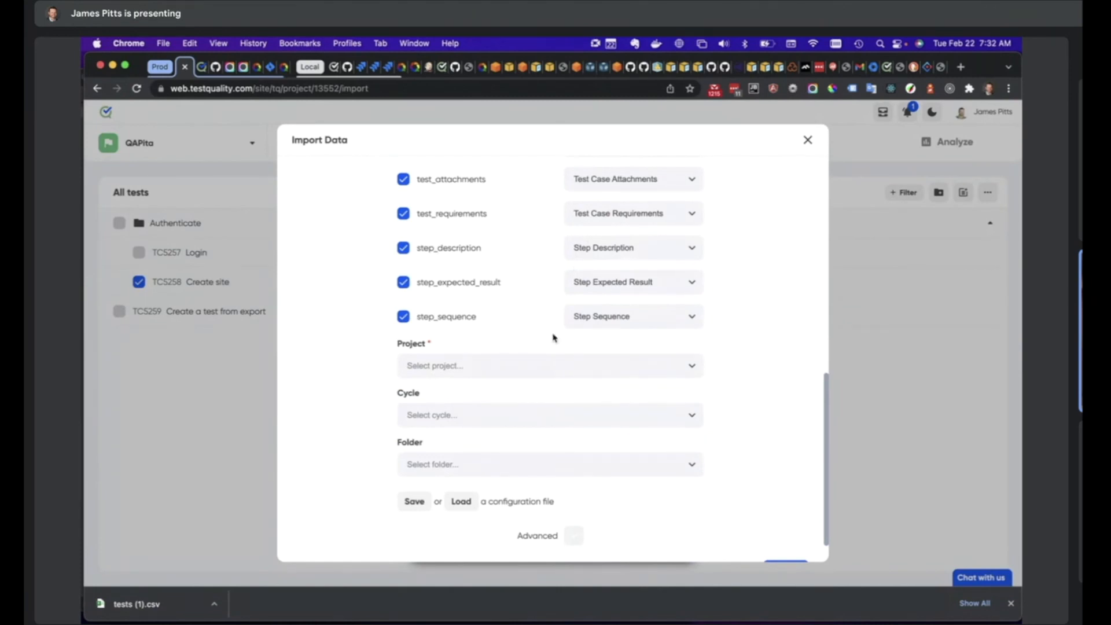
left_click(549, 367)
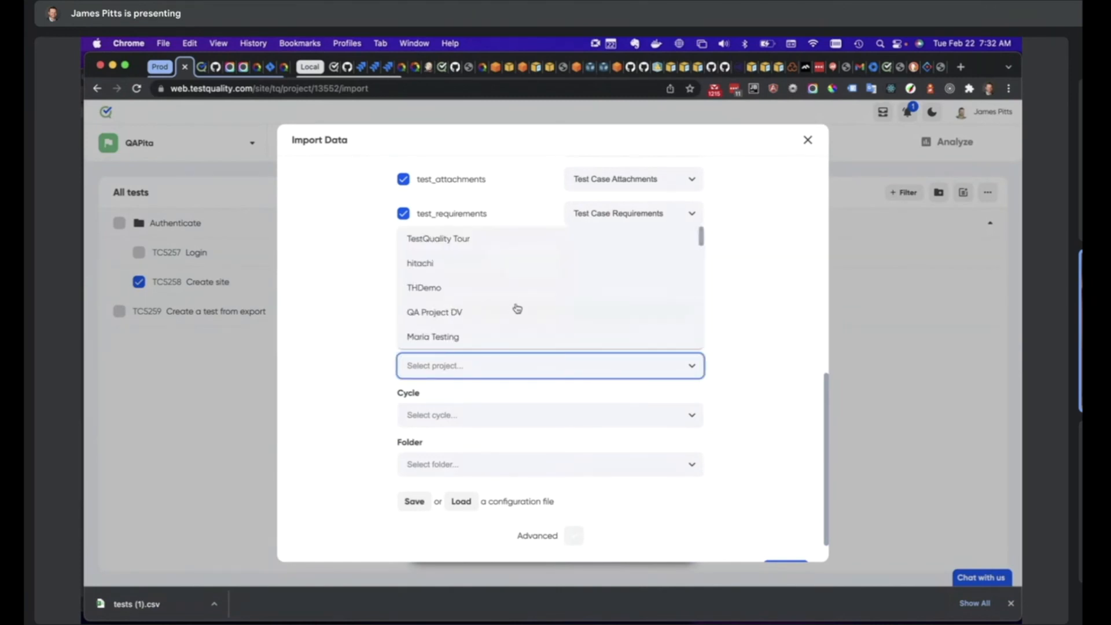
scroll(516, 308, "down", 5)
scroll(516, 308, "down", 4)
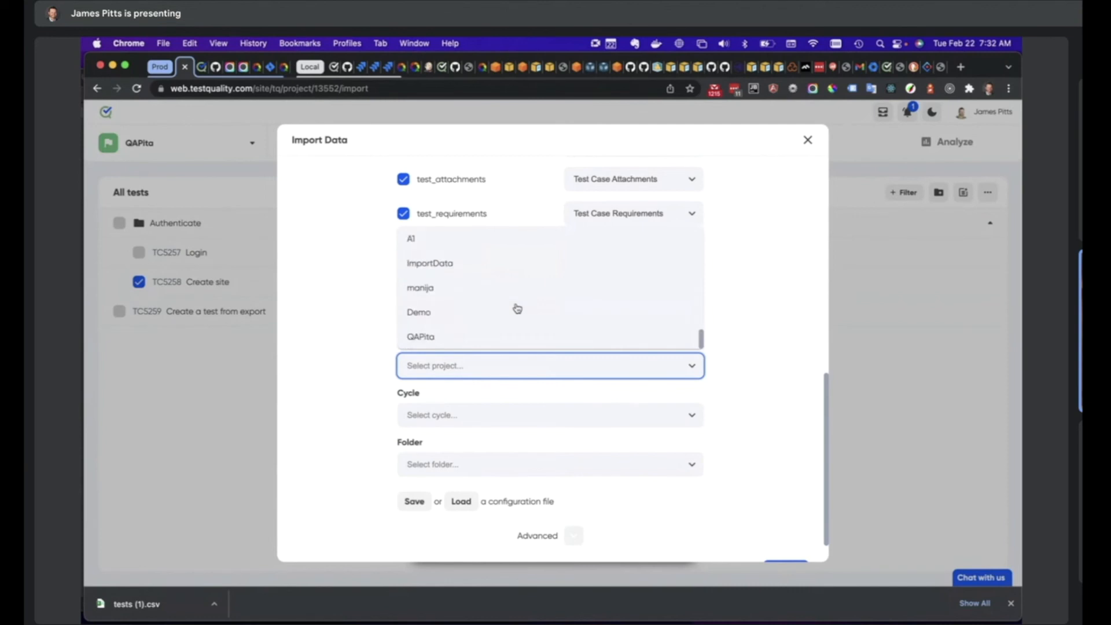
left_click(449, 333)
scroll(353, 379, "down", 1)
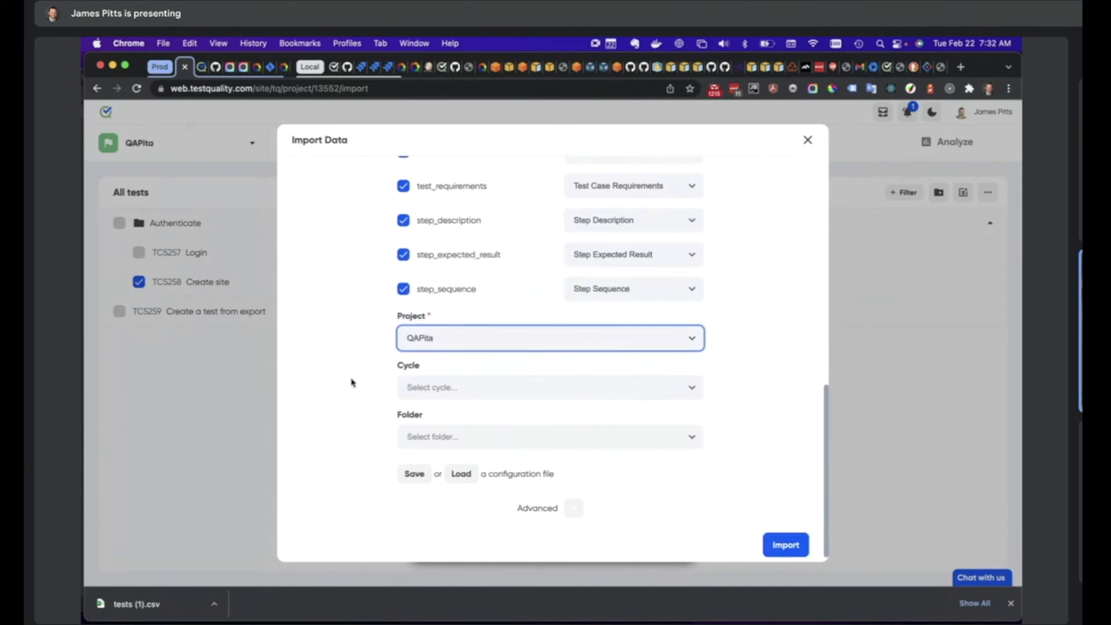
- Save the import settings as a configuration file, open tests (1).conf in TextMate to examine it, and return to Chrome
left_click(421, 474)
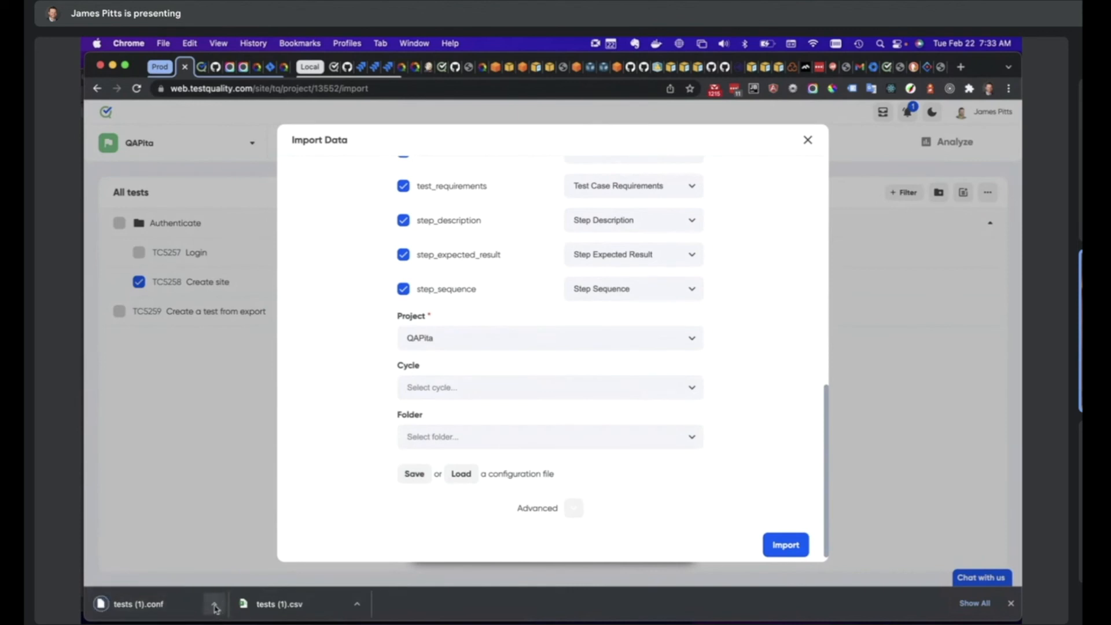
left_click(214, 605)
left_click(231, 592)
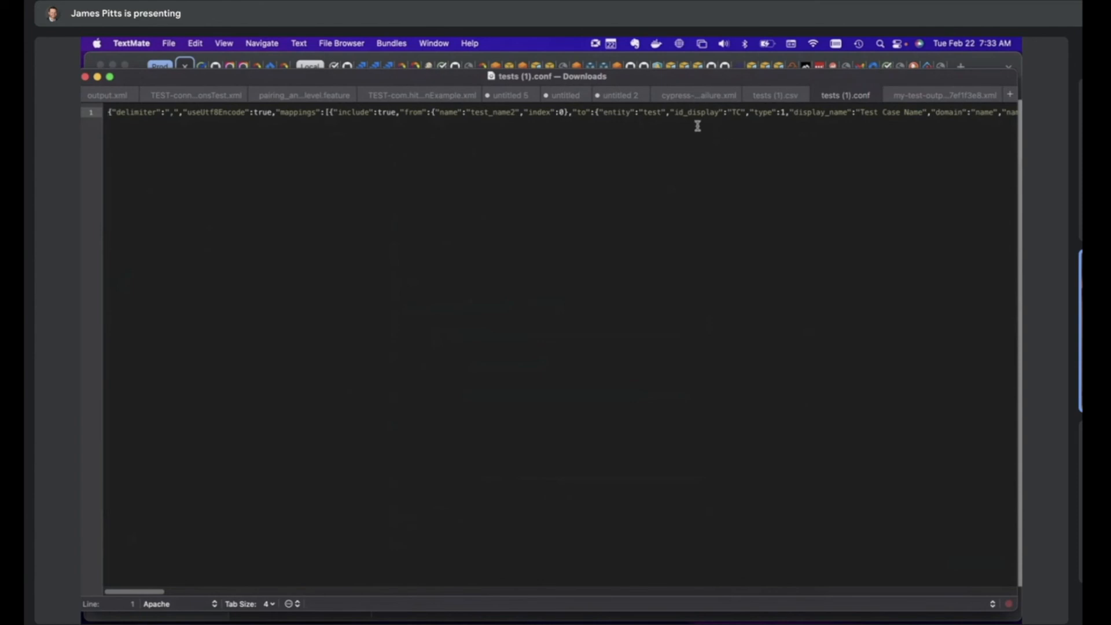
left_click(397, 56)
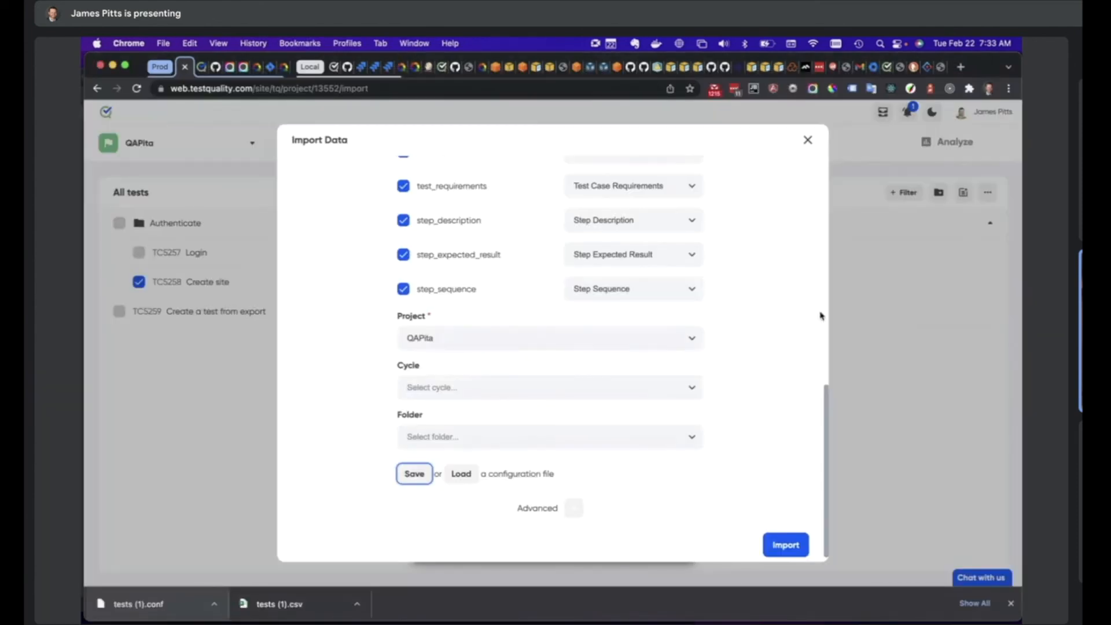
- Close the current import and start a new CSV import with tests (1).csv loaded
left_click(808, 147)
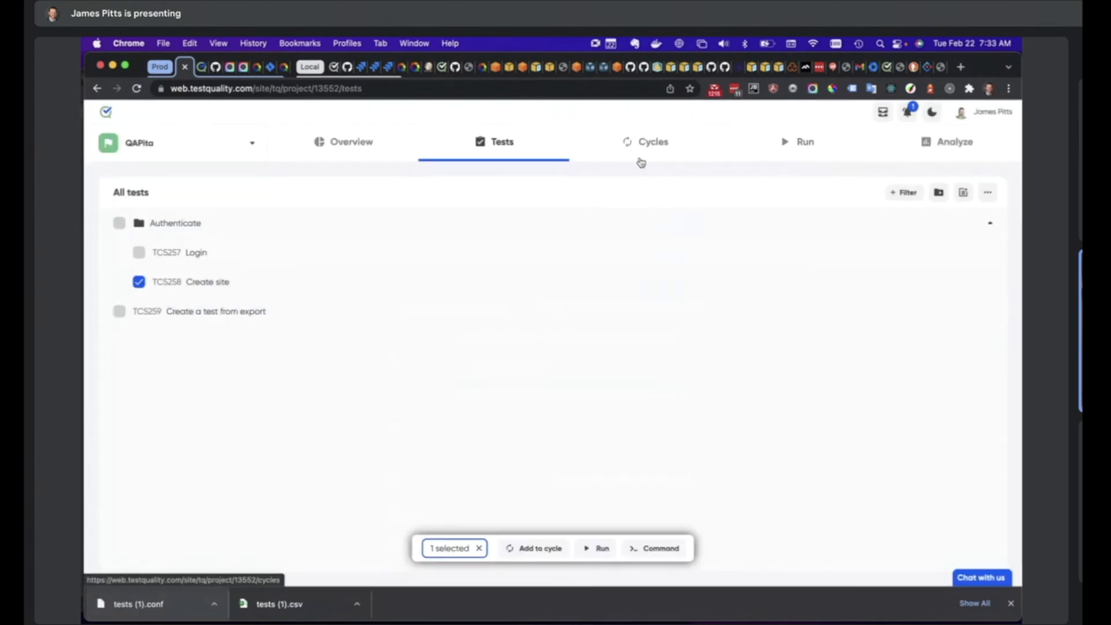
left_click(993, 196)
left_click(960, 222)
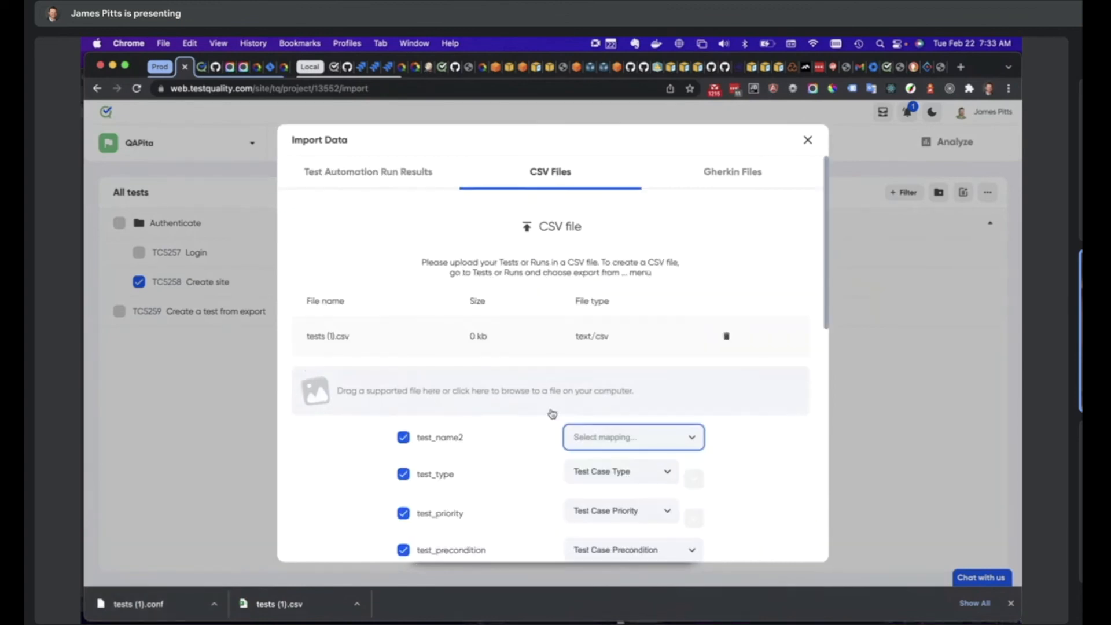
- Load the tests (1).conf configuration from Downloads into the import, check the mappings and import the tests
scroll(545, 405, "down", 10)
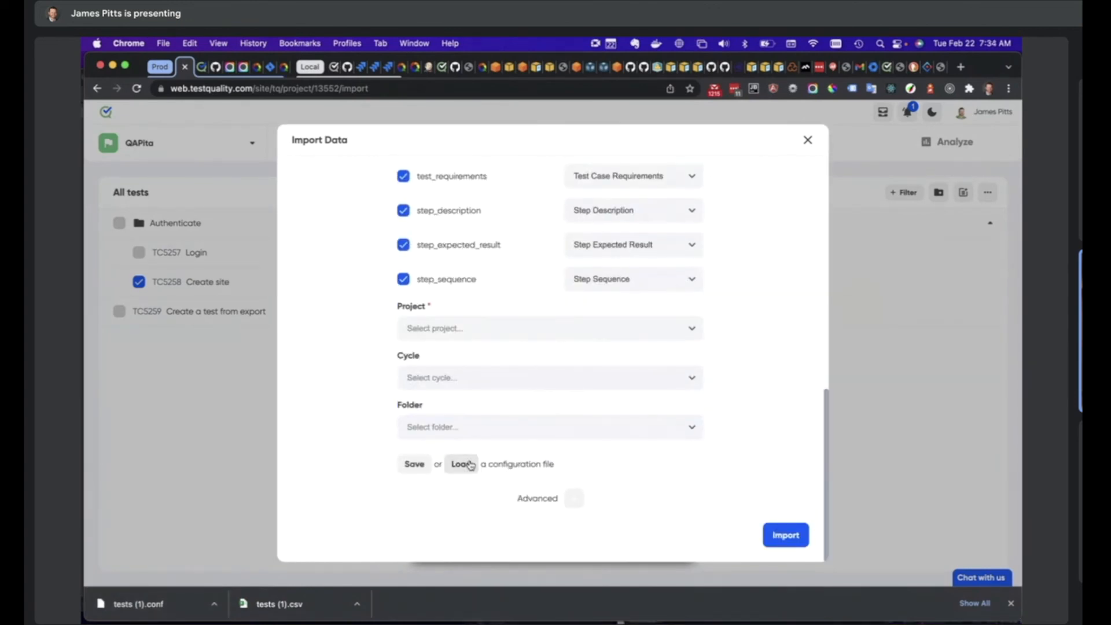
left_click(468, 465)
left_click(460, 266)
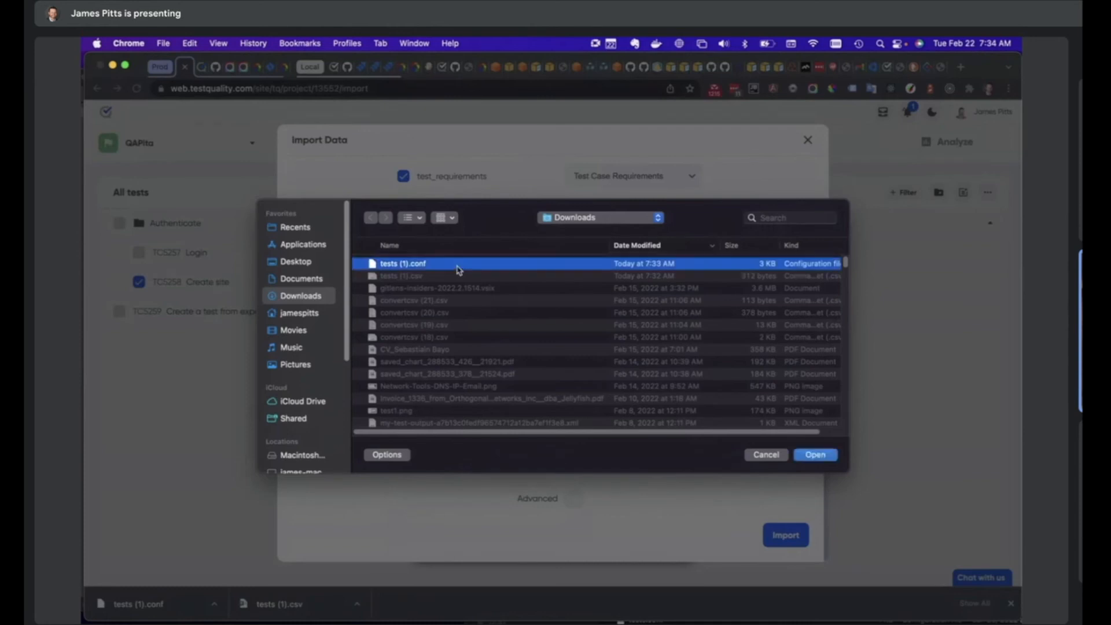
left_click(827, 459)
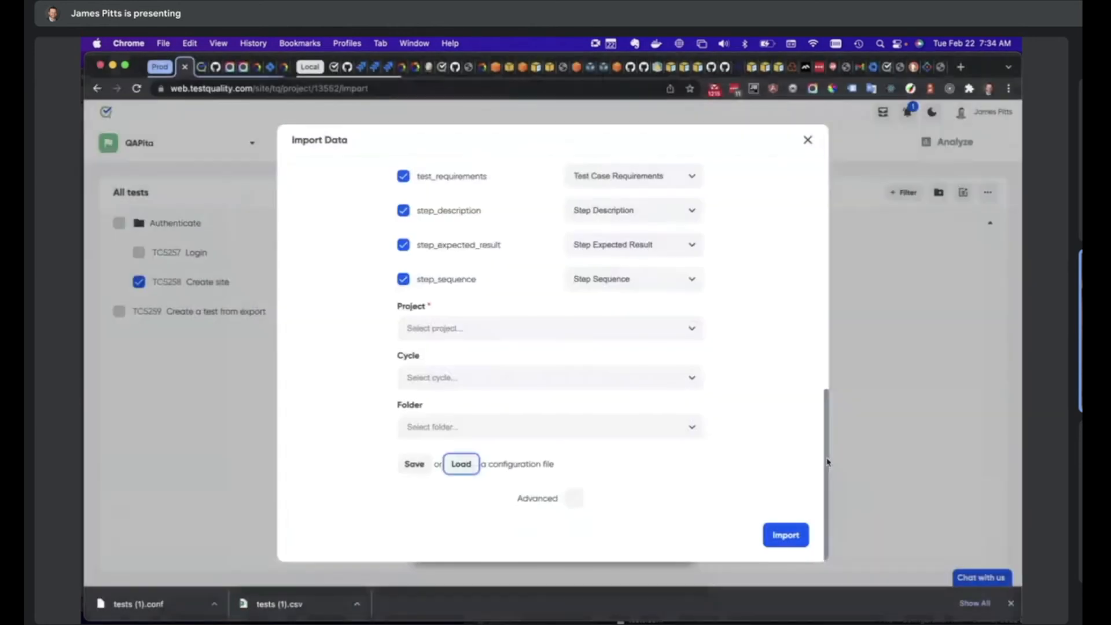
scroll(731, 466, "up", 10)
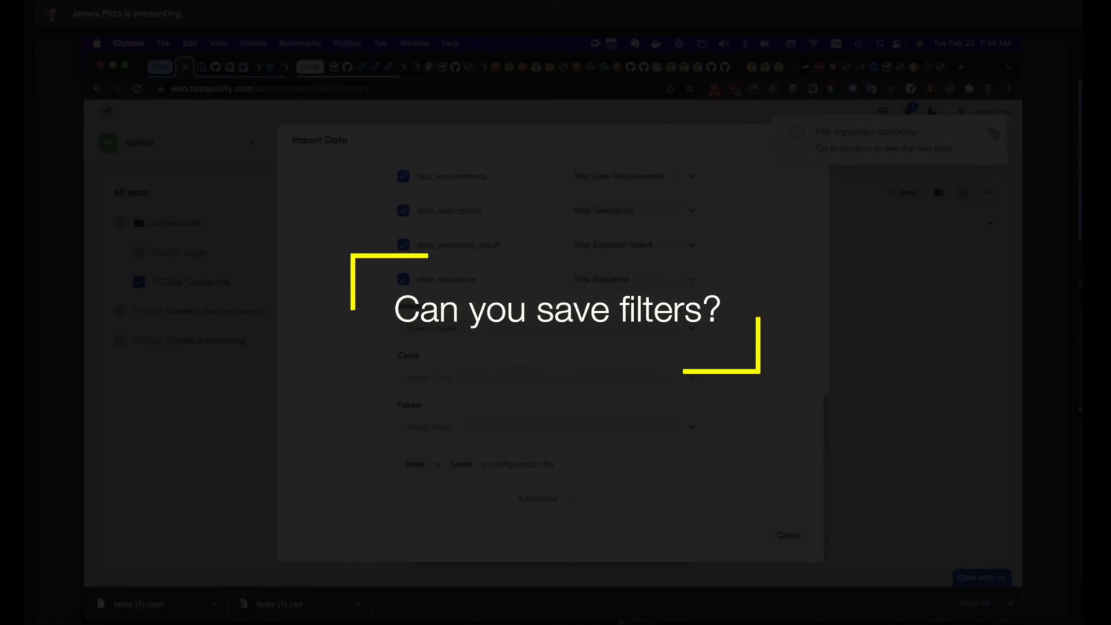
left_click(993, 134)
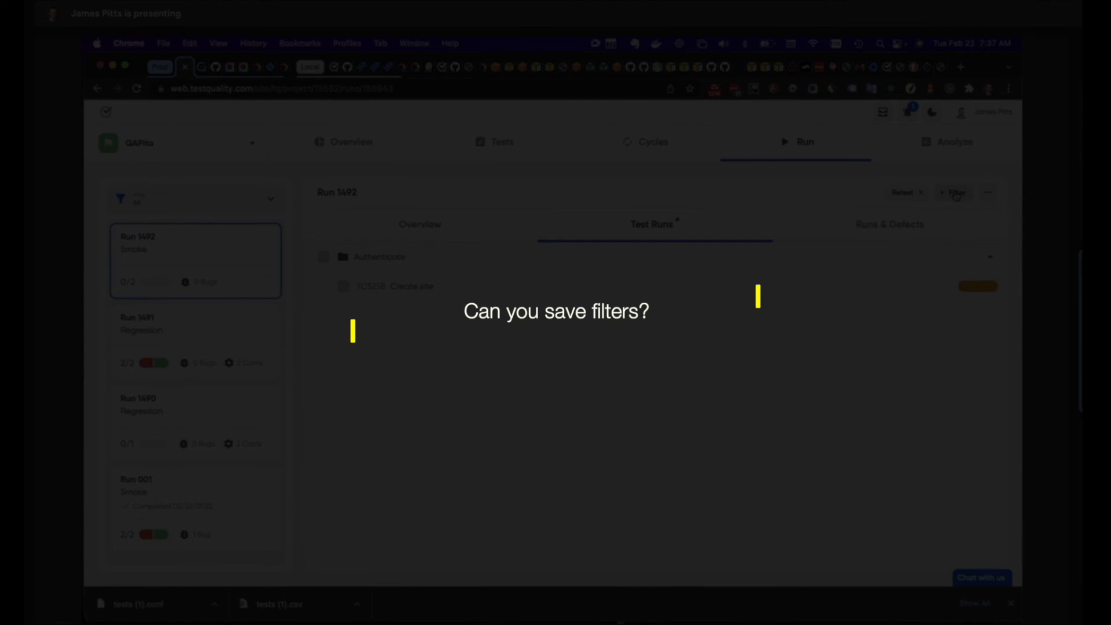
- Save Run 1492's current Retest filter as a reusable custom filter named My Filter, without sharing it
left_click(956, 193)
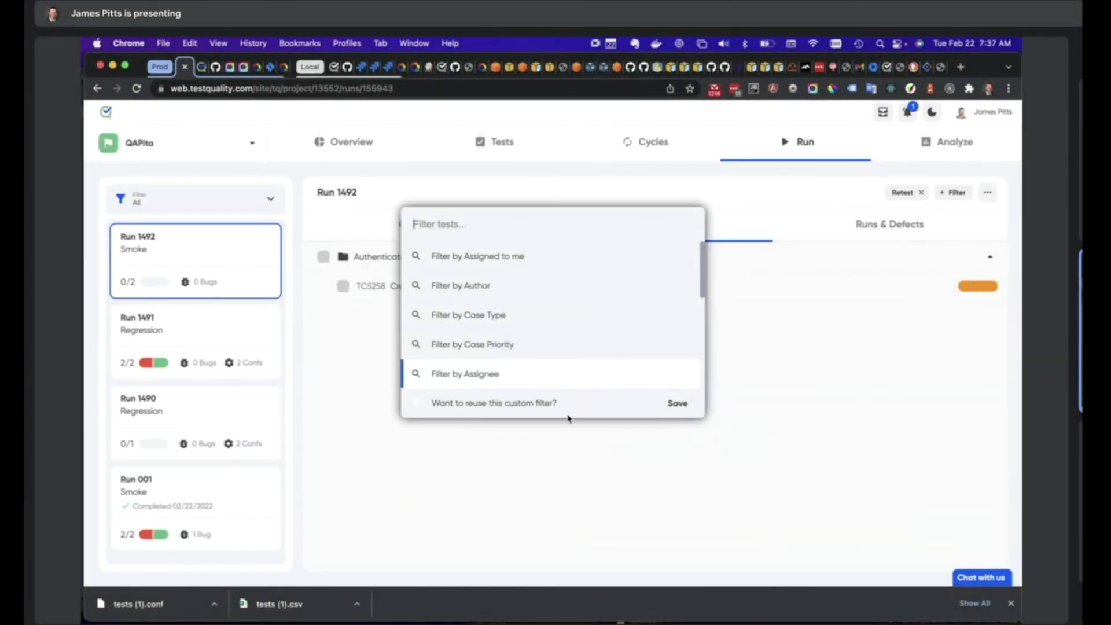
left_click(681, 404)
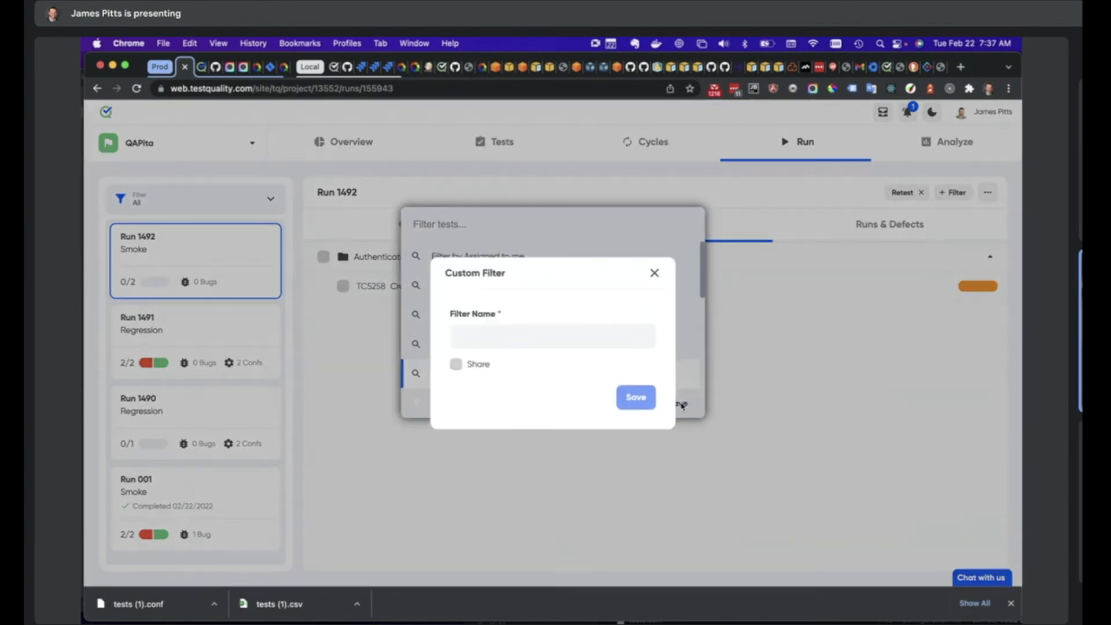
left_click(547, 335)
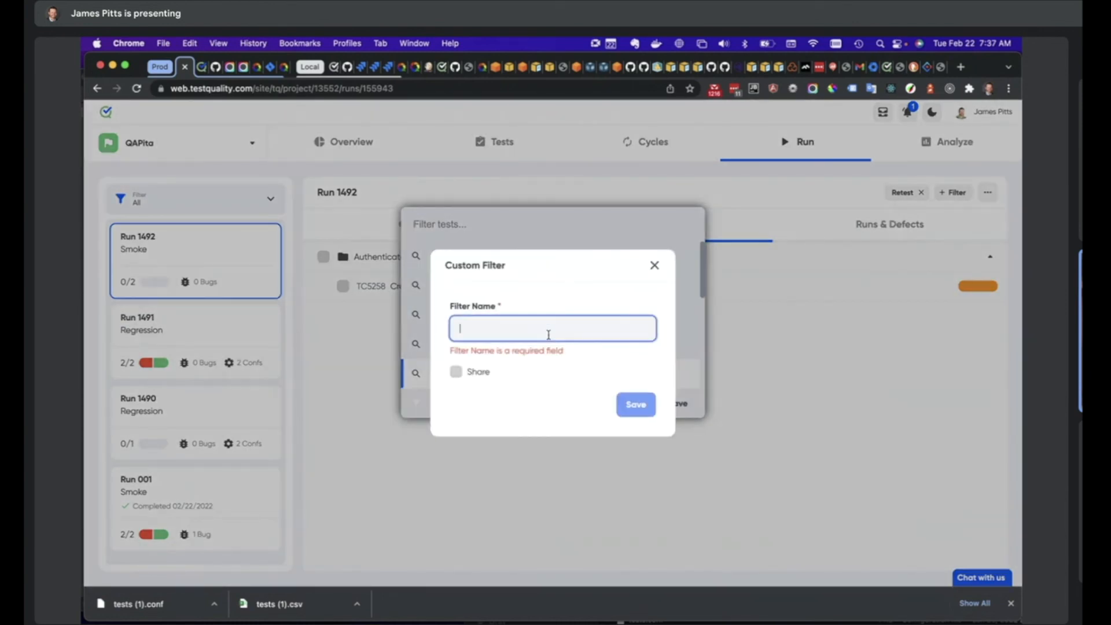
type("My Filter")
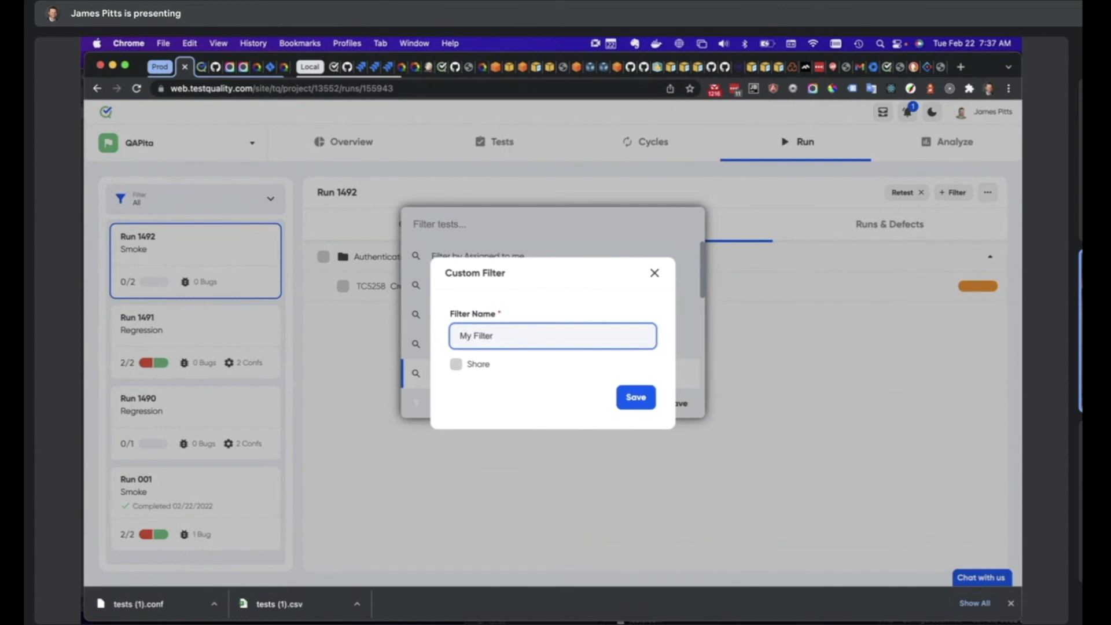
left_click(648, 400)
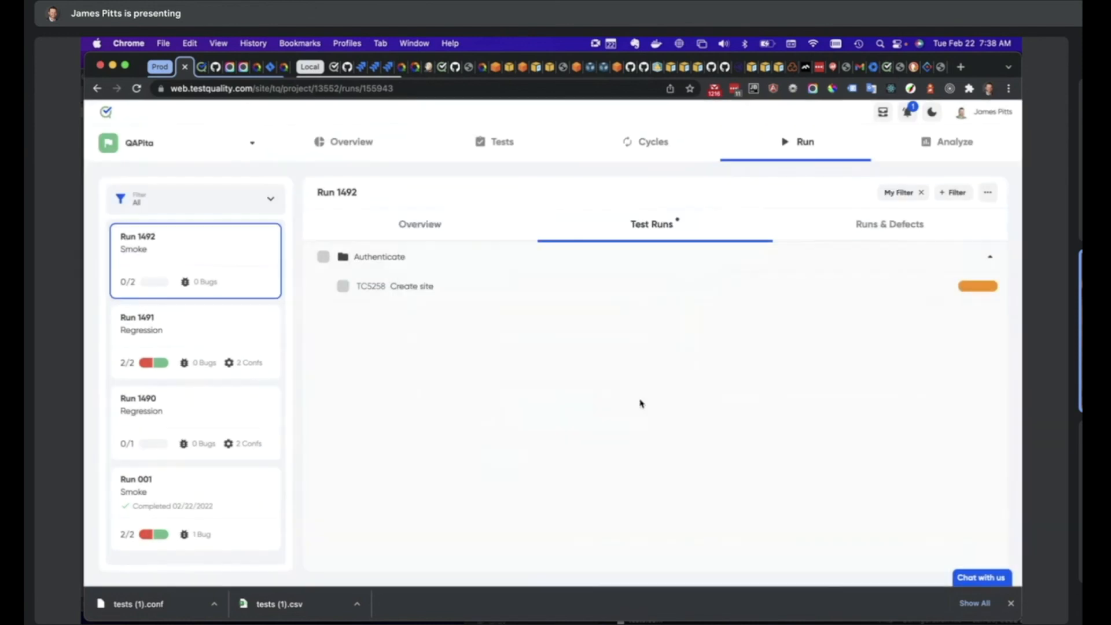
- Clear the active filter from Run 1492's test runs and reapply the saved My Filter
left_click(921, 192)
left_click(954, 193)
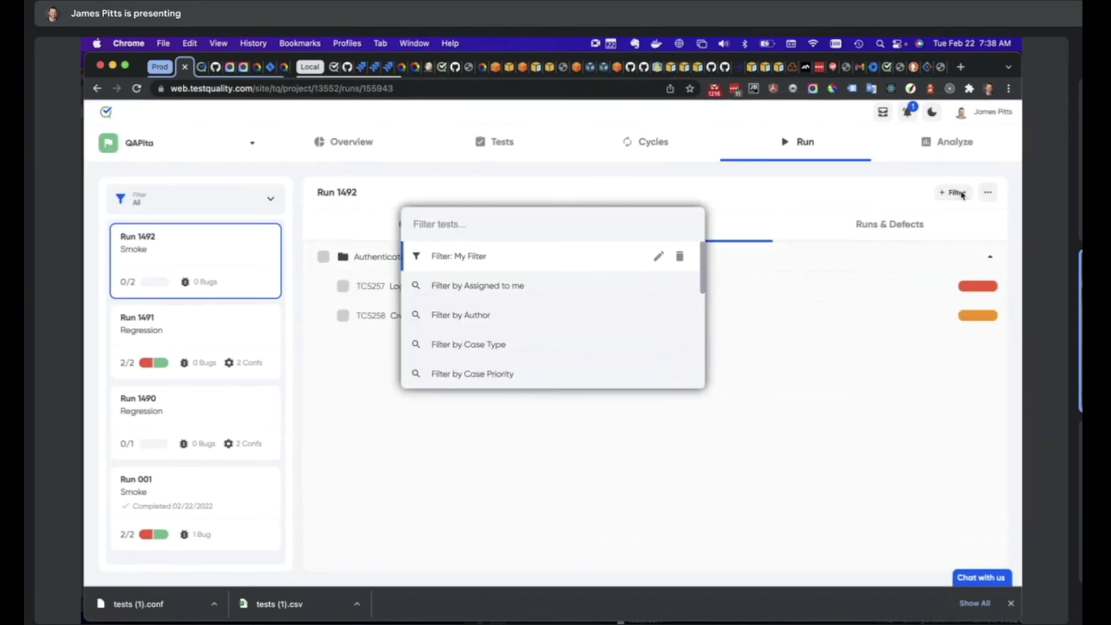
left_click(449, 262)
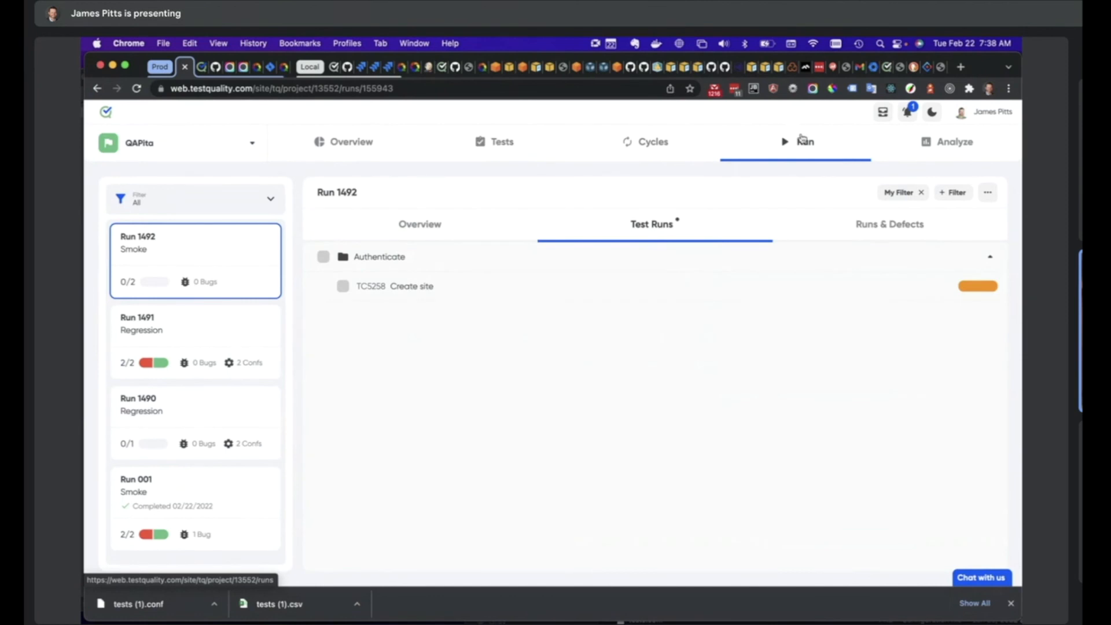
- View the project's tests inside the Authenticate folder and return to Run 1492's test runs
left_click(501, 142)
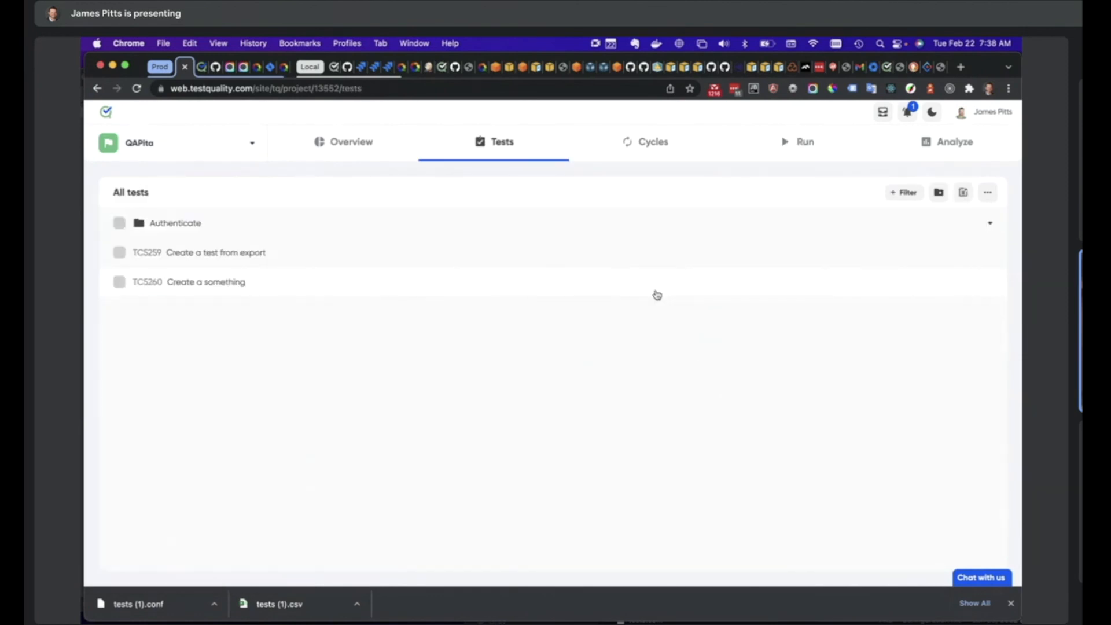
left_click(336, 225)
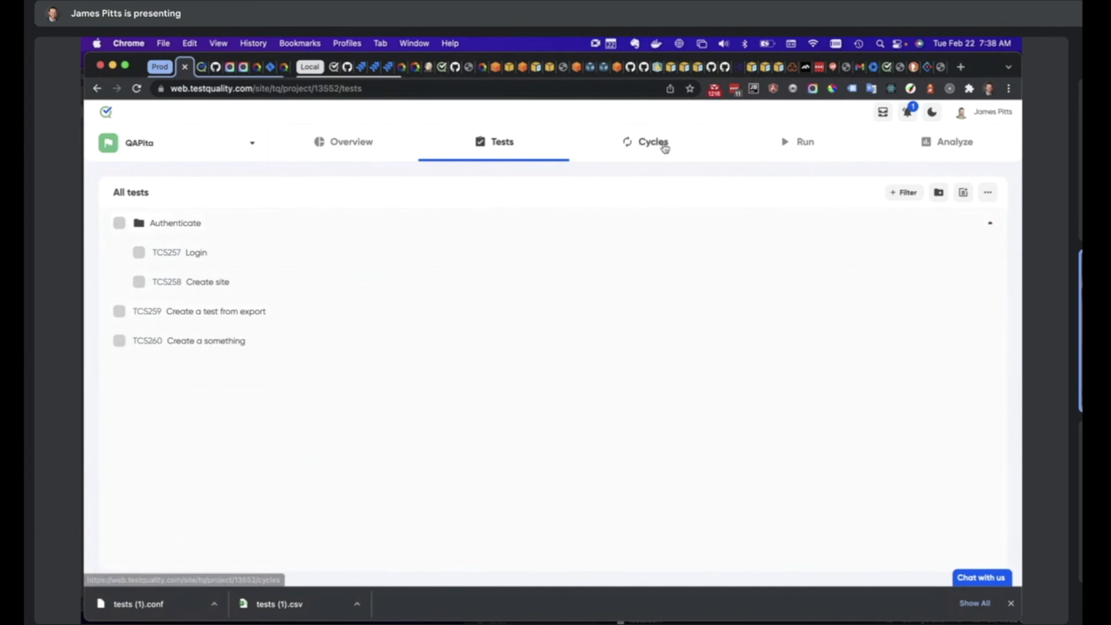
left_click(813, 146)
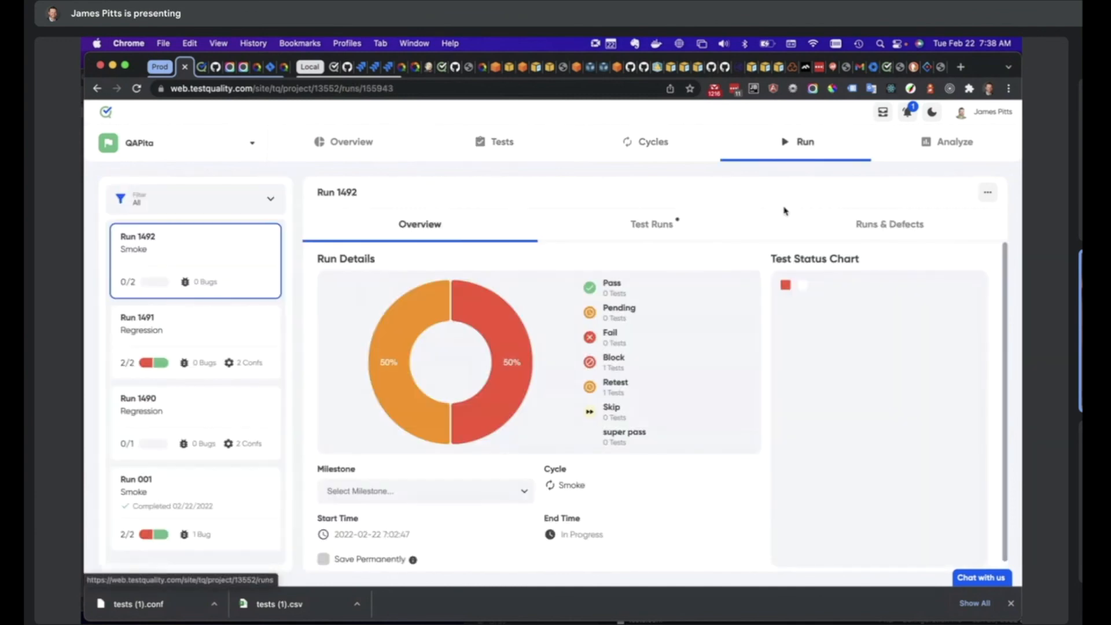
left_click(649, 225)
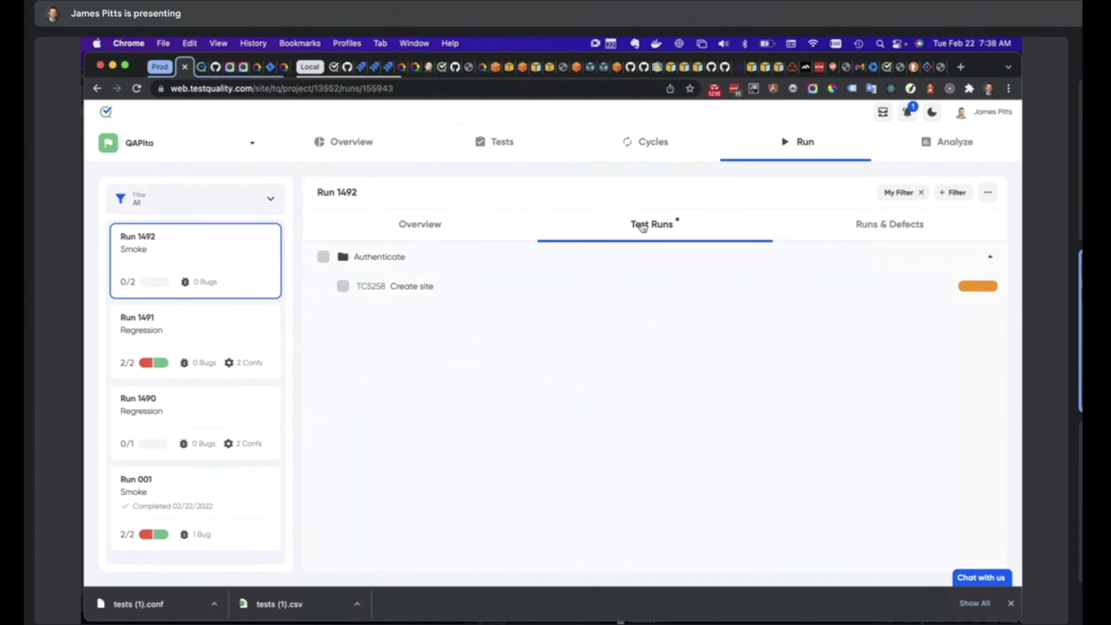
- Mark step 1 of the Create site test as Pass, save "value" as its actual result and close the test
left_click(428, 288)
left_click(665, 386)
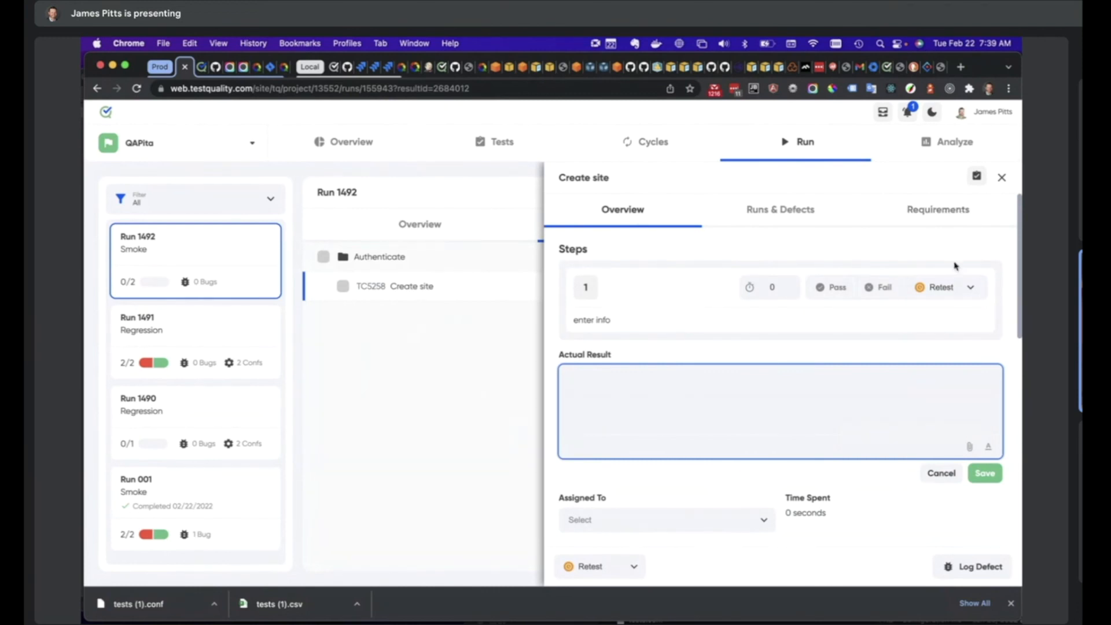
left_click(943, 287)
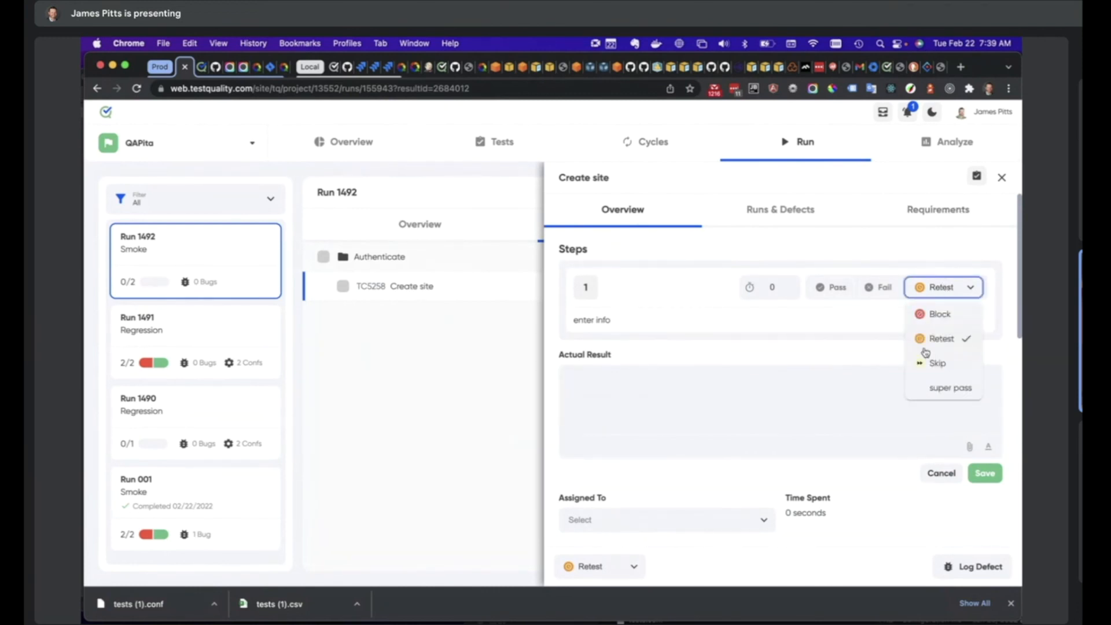
left_click(859, 273)
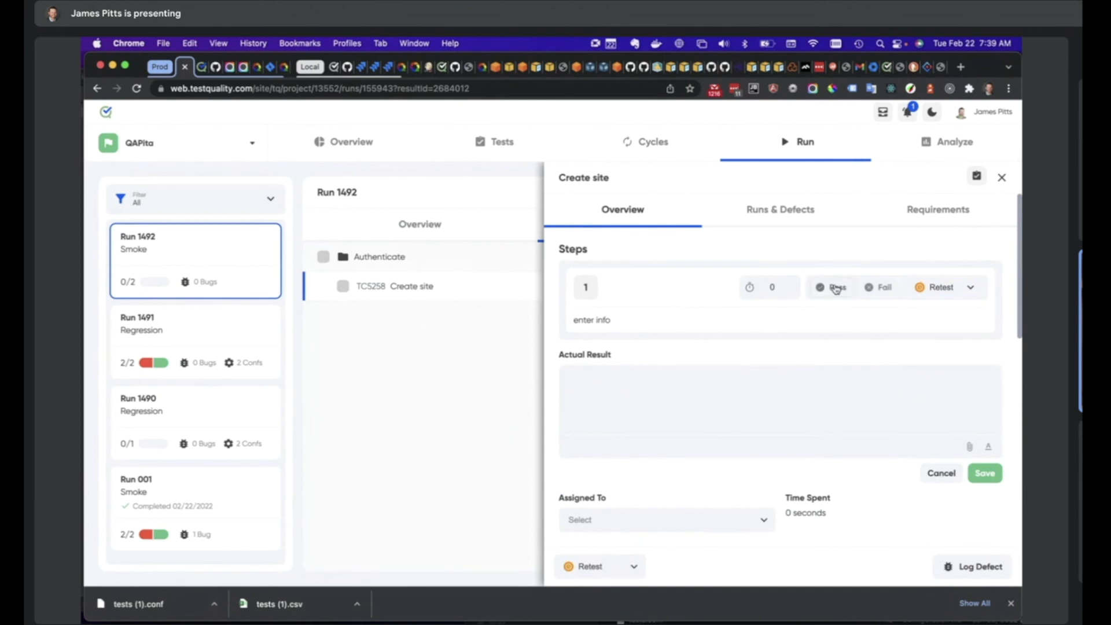
left_click(835, 288)
left_click(577, 384)
left_click(612, 401)
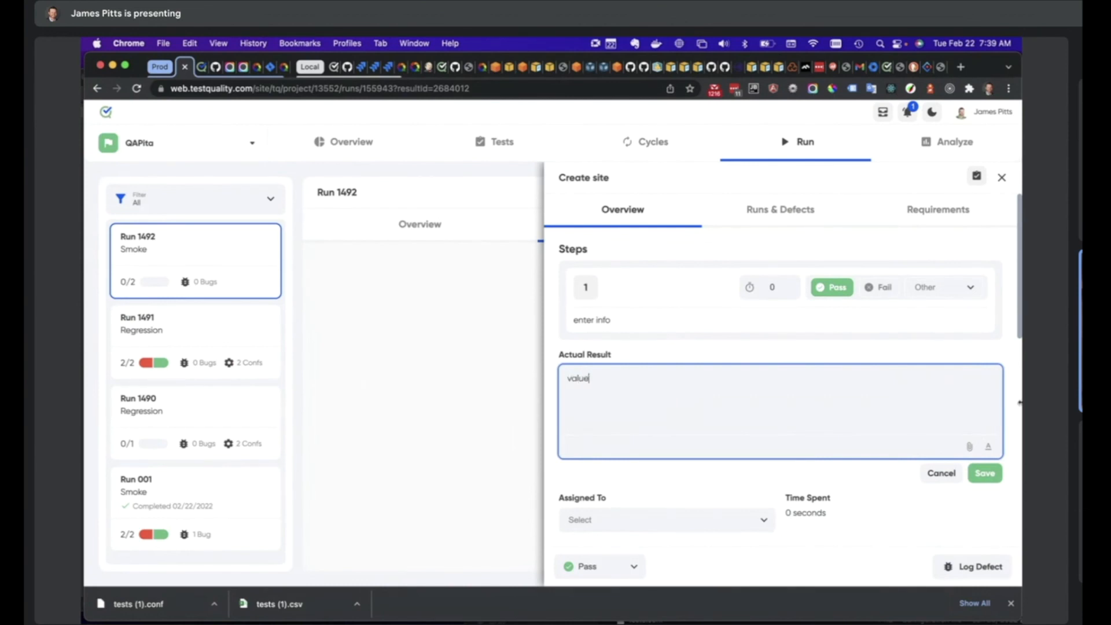
left_click(983, 475)
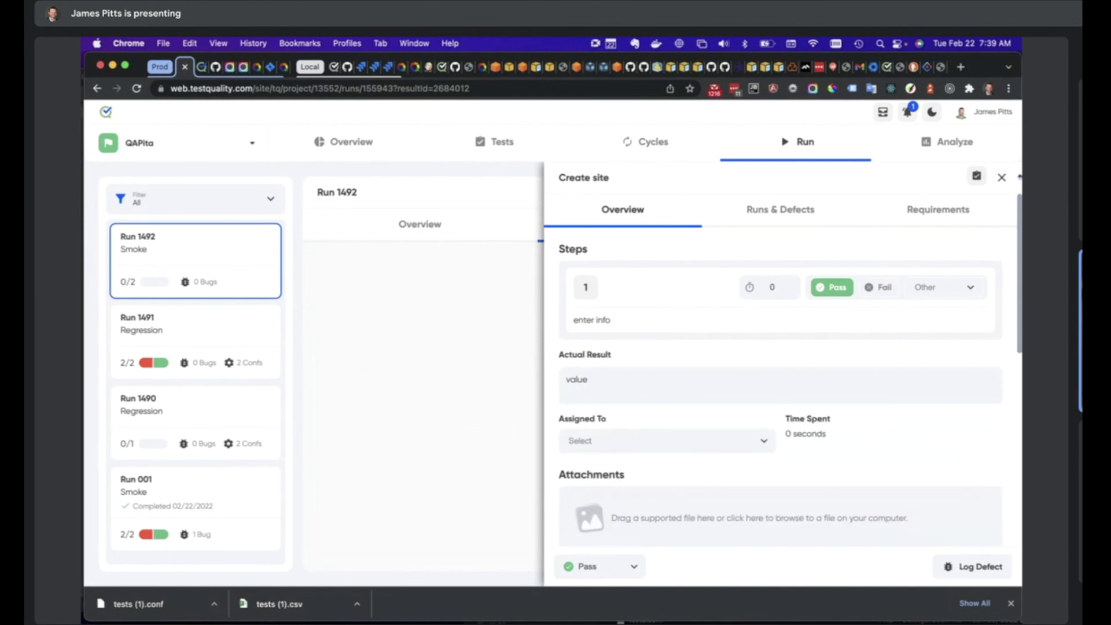
left_click(1001, 177)
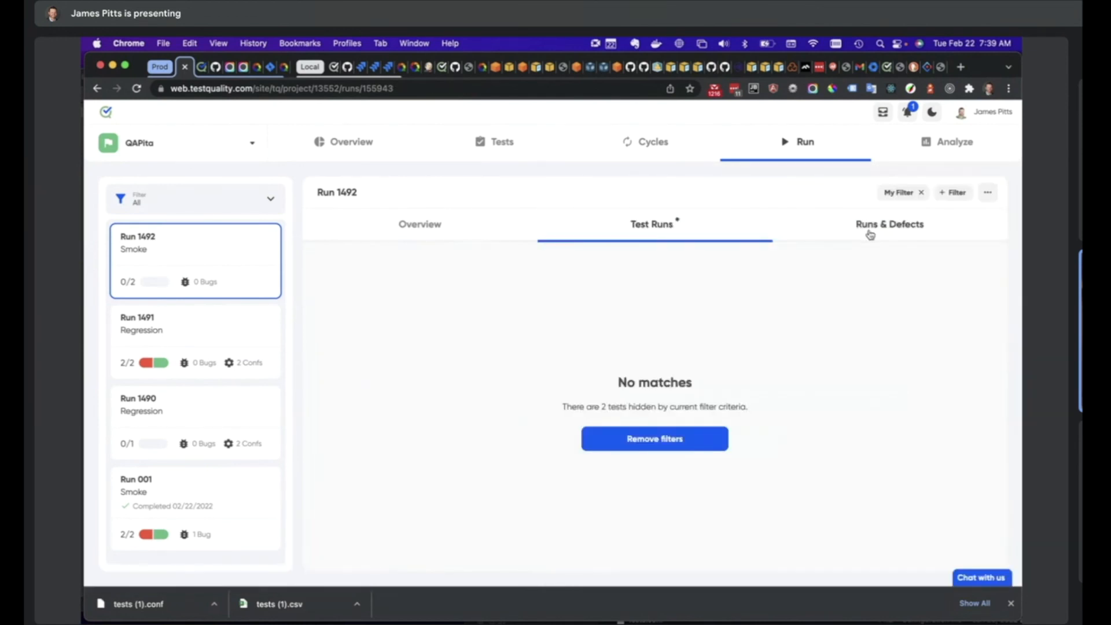
- Remove My Filter from Run 1492 and filter its test runs by Actual Result has content
left_click(921, 193)
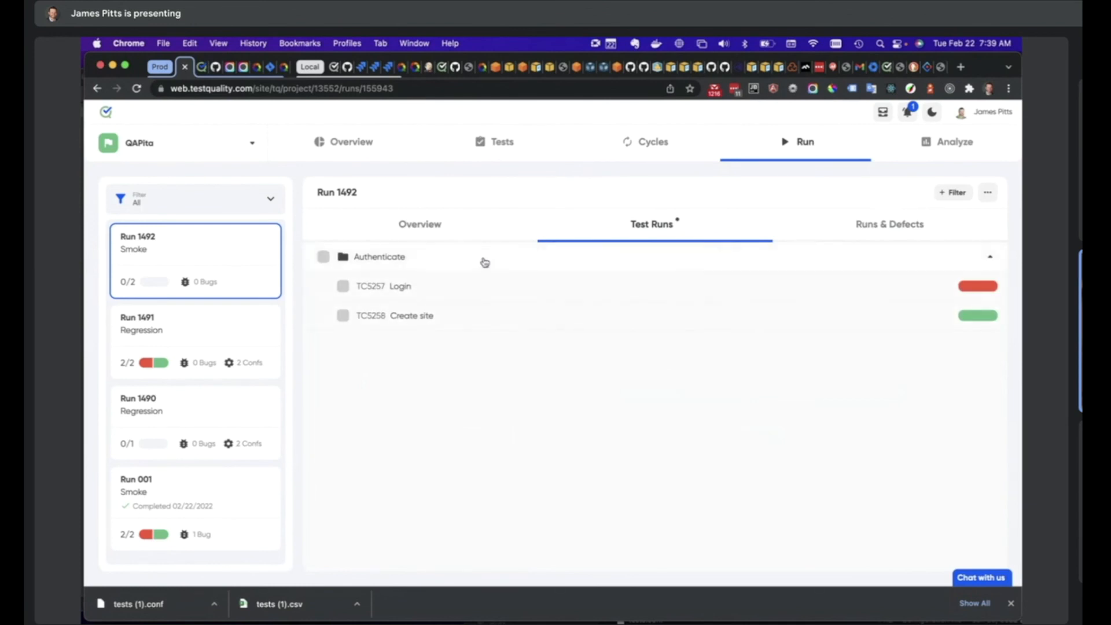
left_click(953, 192)
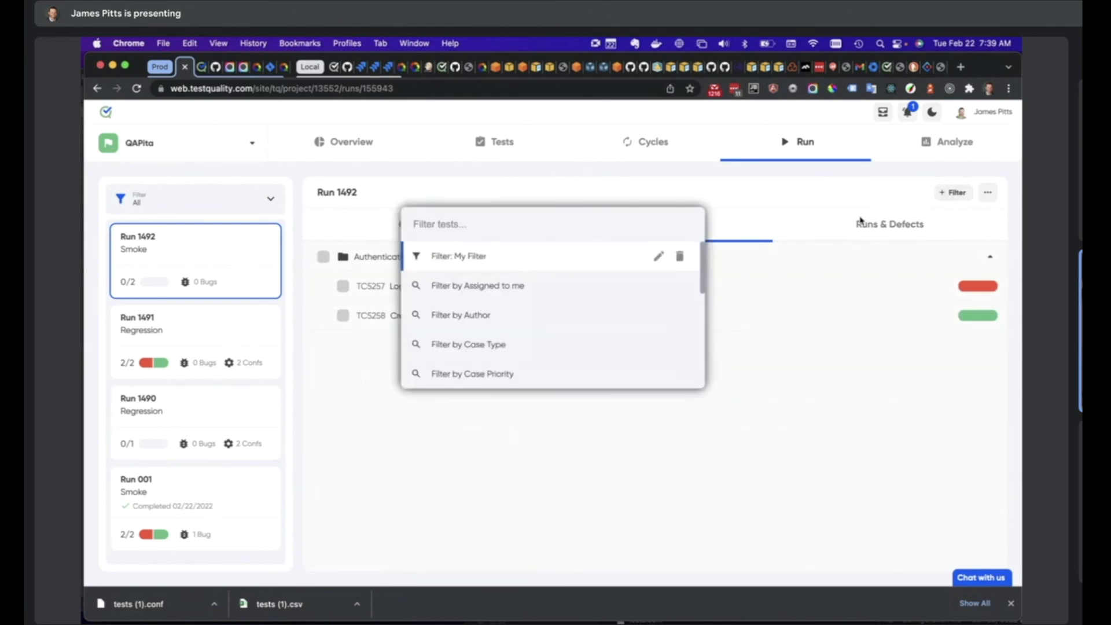
scroll(495, 316, "down", 5)
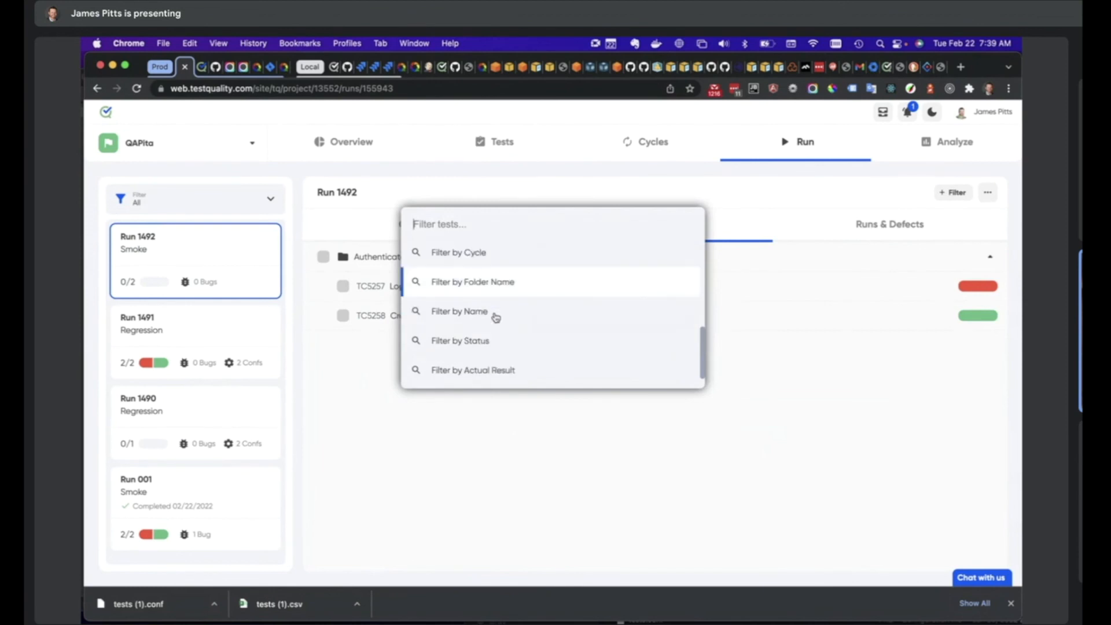
scroll(495, 317, "down", 1)
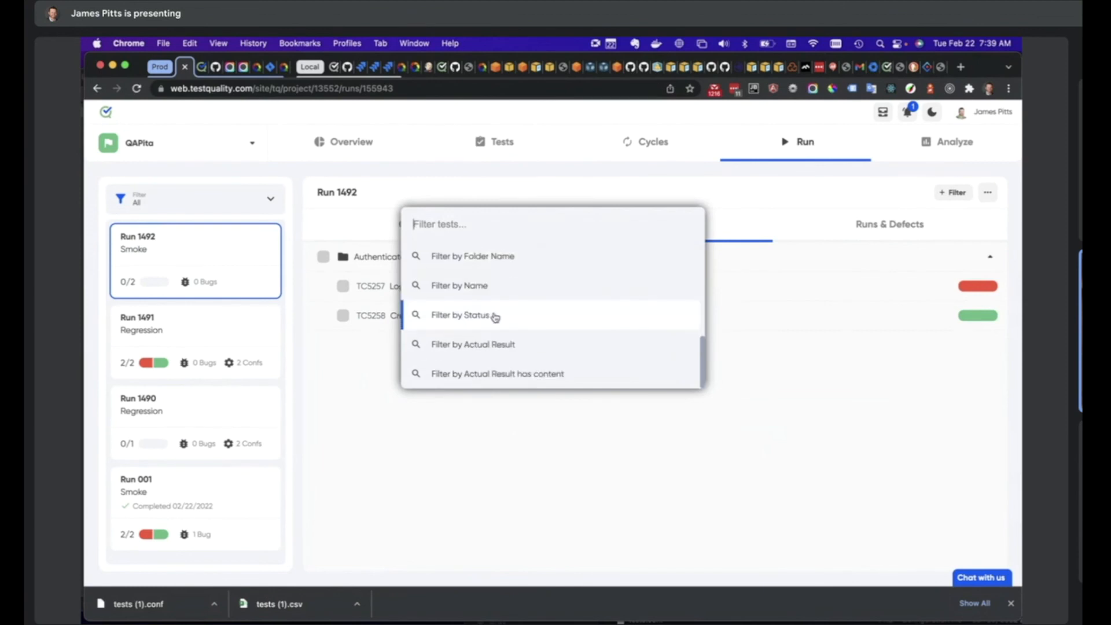
left_click(481, 380)
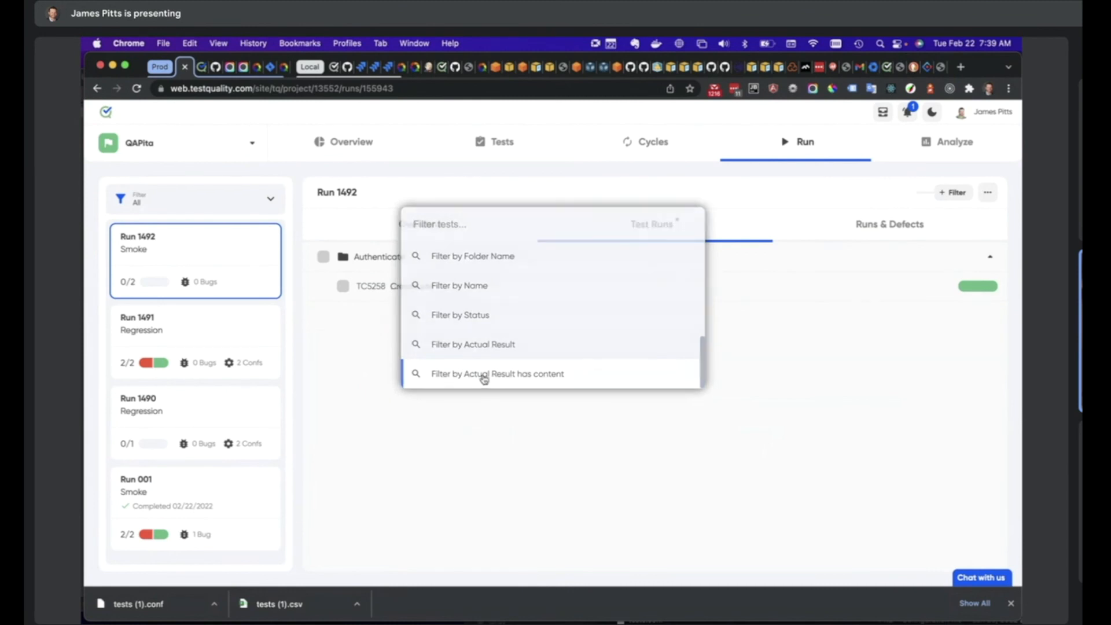